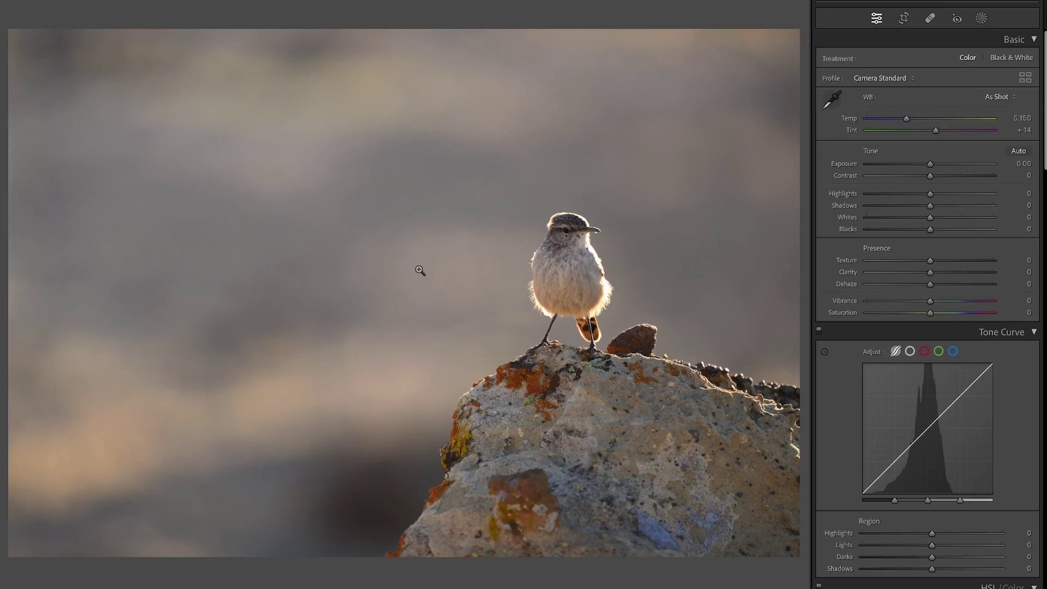
Crop the photo to a vertical frame at the original aspect ratio around the bird and rock.
key("r")
key("x")
left_click_drag(470, 325, 260, 299)
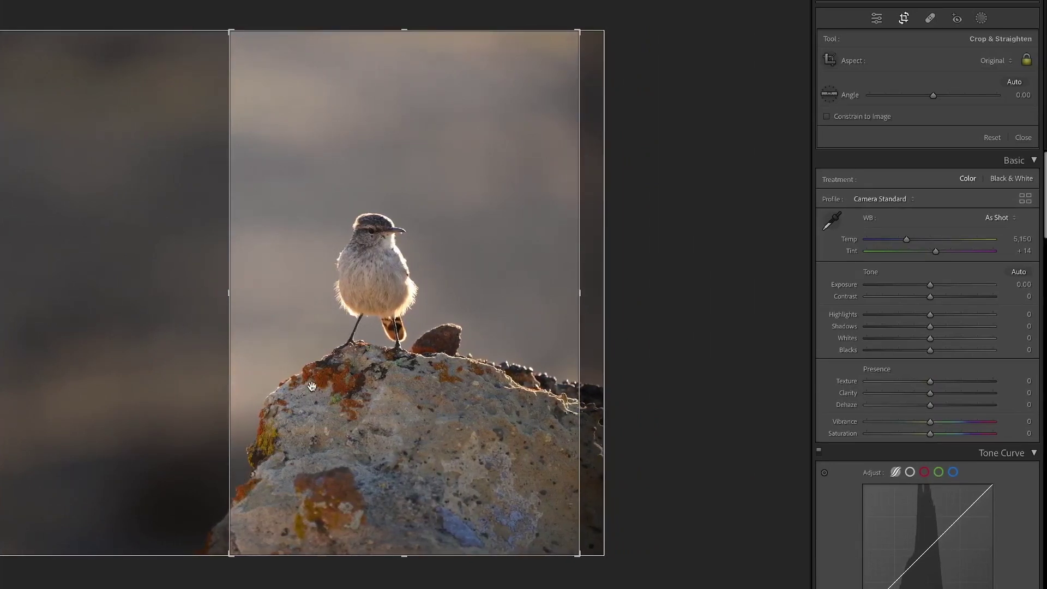
left_click_drag(424, 423, 390, 424)
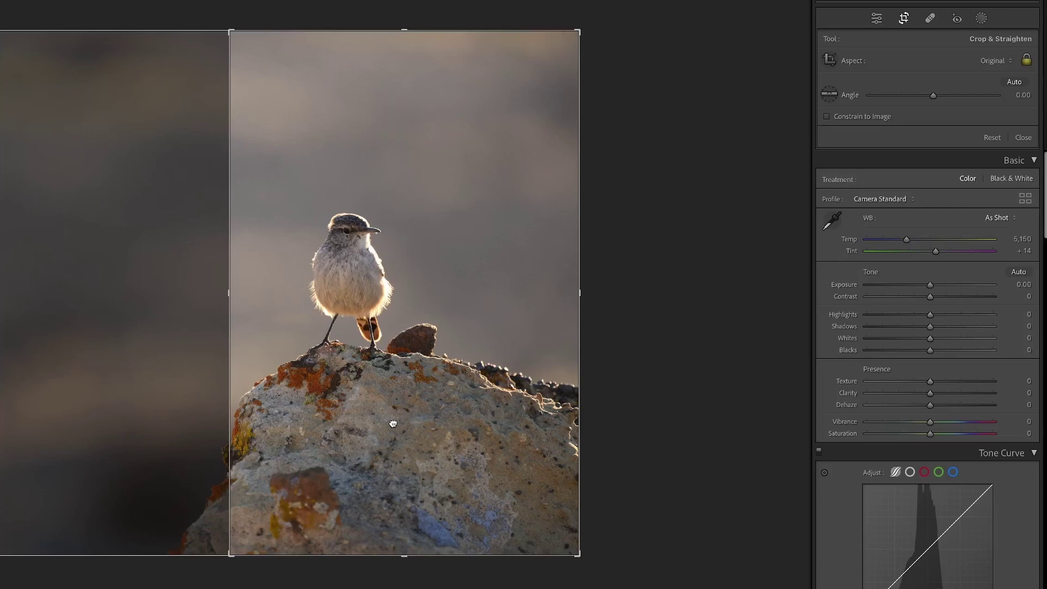
left_click_drag(397, 424, 427, 423)
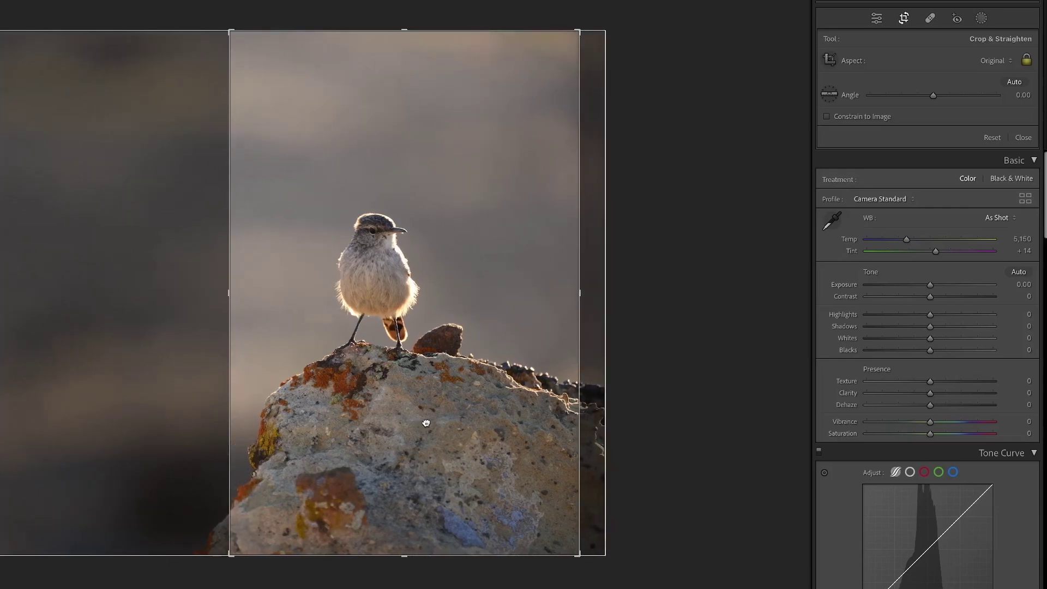
key("Return")
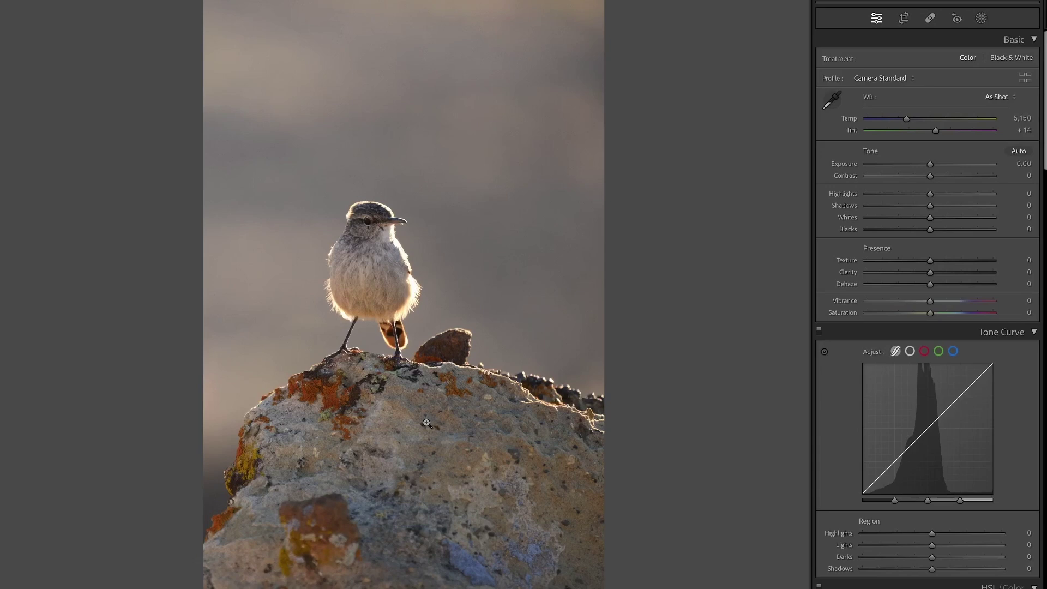
Reposition the vertical crop so the bird stands slightly farther left of the frame's centre.
key("r")
left_click_drag(452, 416, 423, 414)
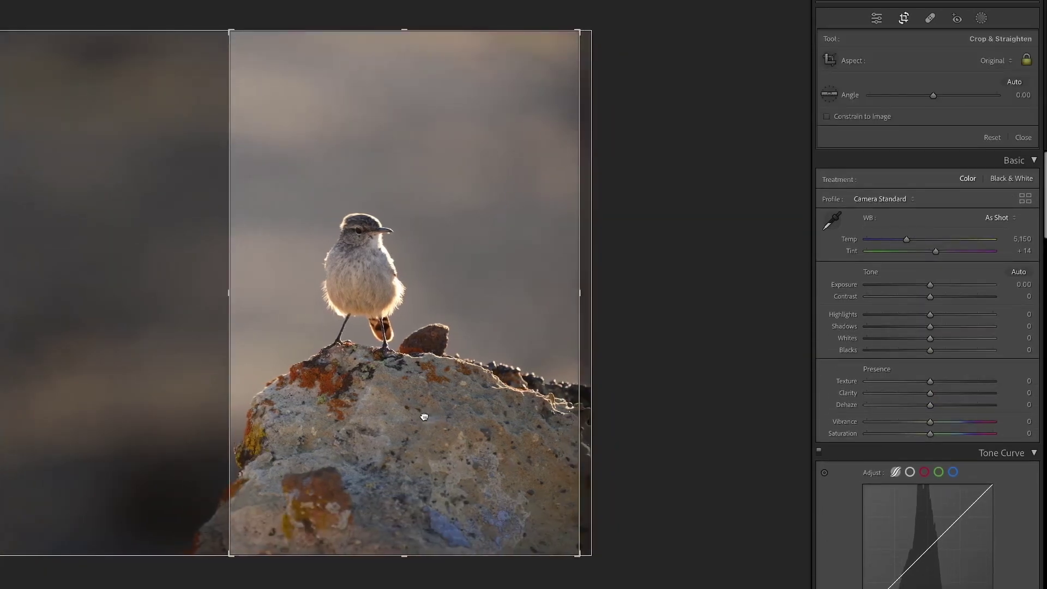
key("Return")
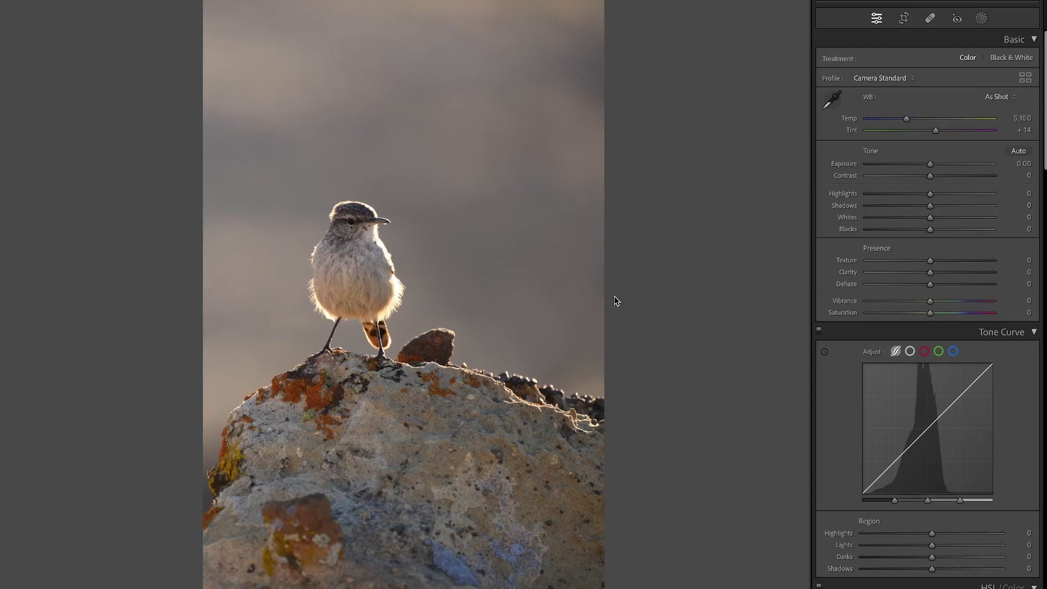
Lower the photo's Highlights to -95, checking the effect on the bird up close.
left_click(897, 193)
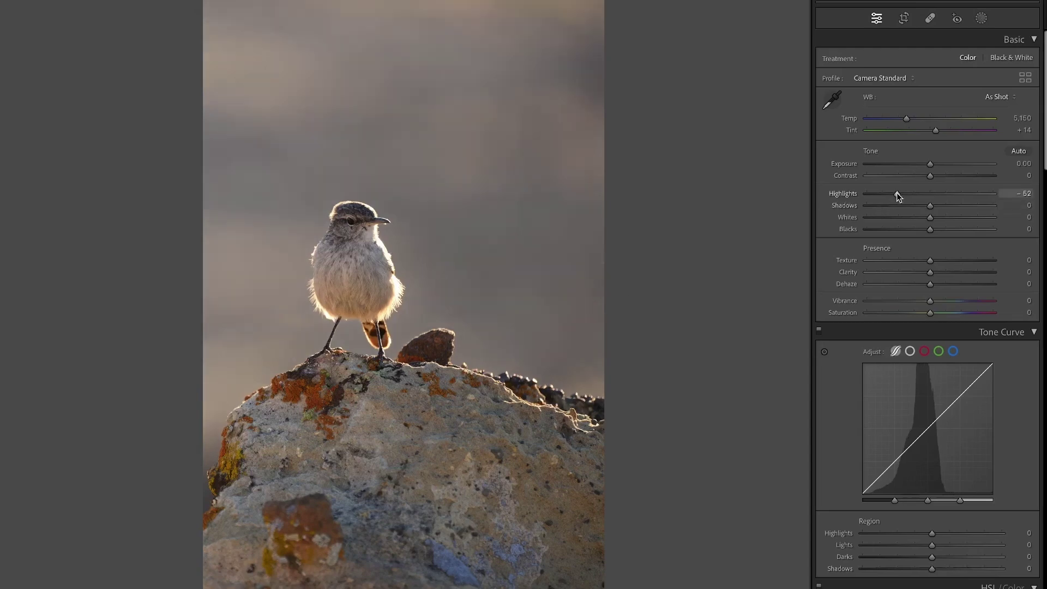
left_click(396, 295)
left_click_drag(897, 194, 869, 194)
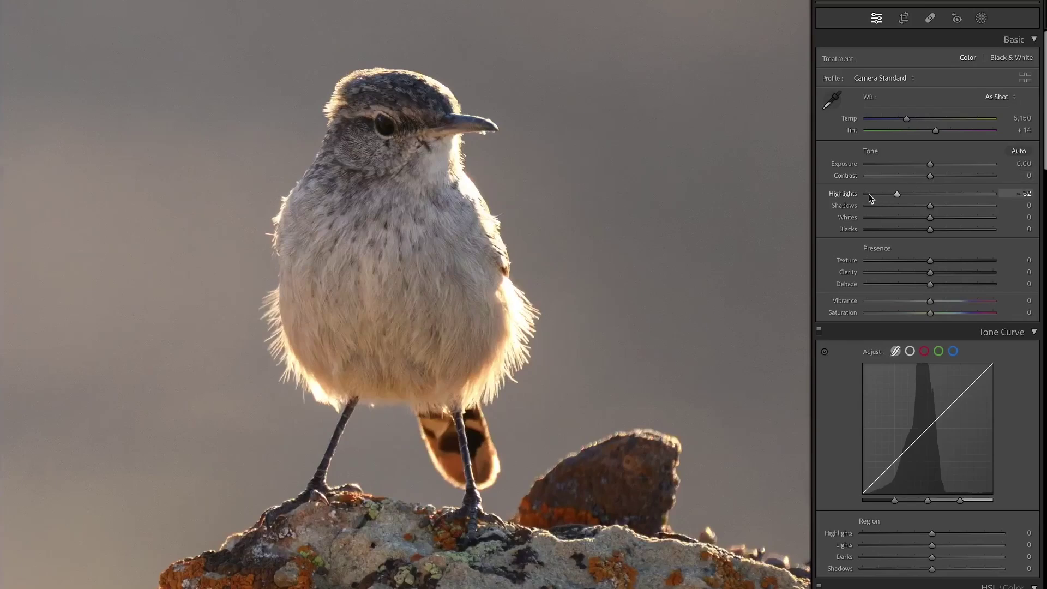
Try Exposure at -2.52 to inspect the bright feather edges, and undo it.
left_click(898, 164)
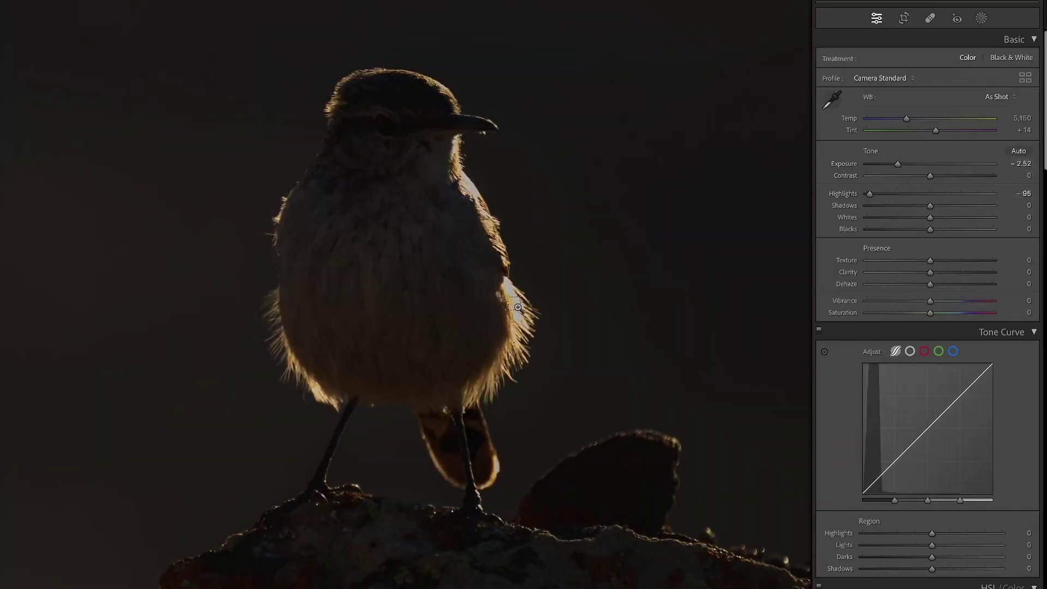
key("ctrl+z")
left_click(559, 309)
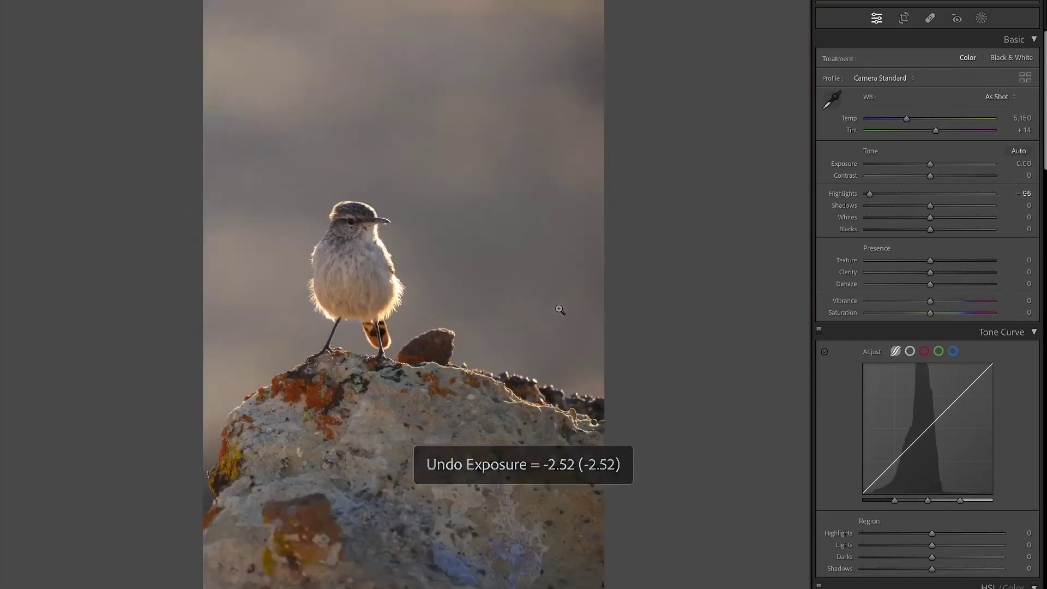
Set Highlights to -48 and Blacks to -19, undoing the trial Shadows adjustments in between.
left_click(892, 193)
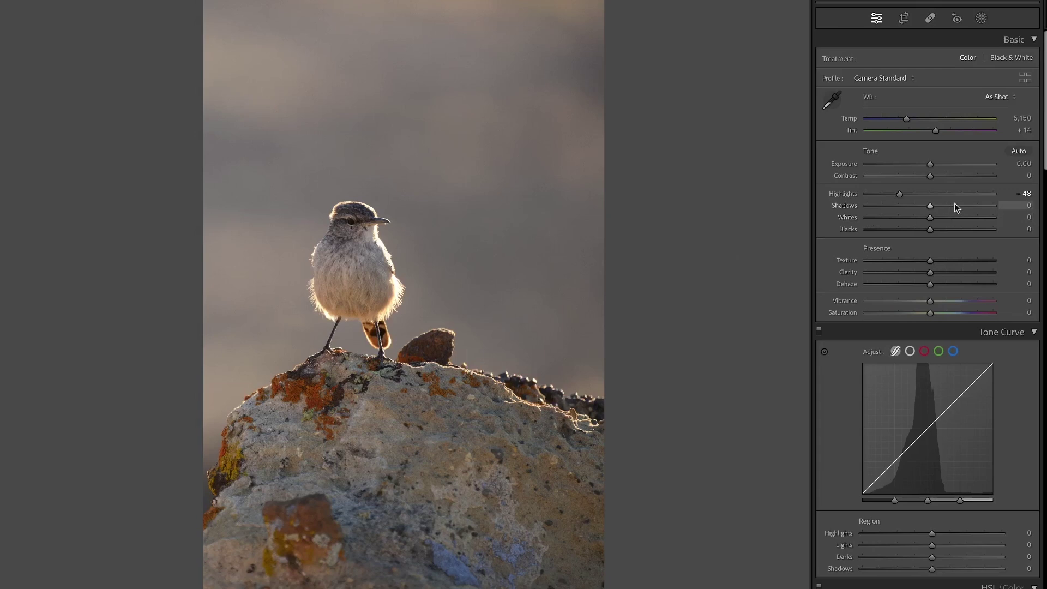
left_click_drag(957, 205, 923, 208)
key("ctrl+z")
key("ctrl+z")
left_click_drag(923, 230, 919, 231)
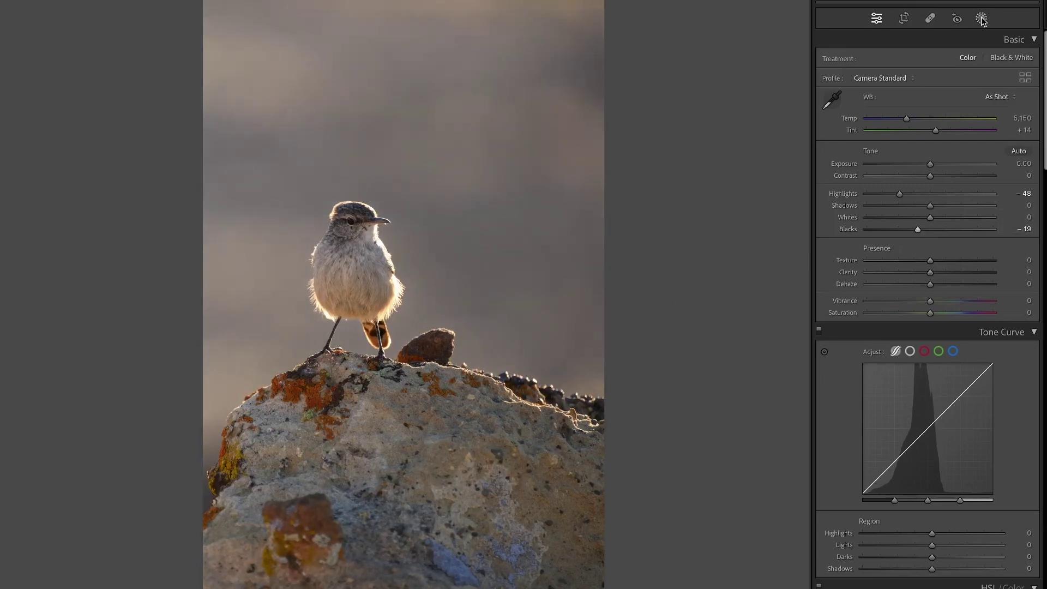
Create a Select Subject mask of the bird and intersect it with a radial gradient around its head.
left_click(981, 18)
left_click(871, 73)
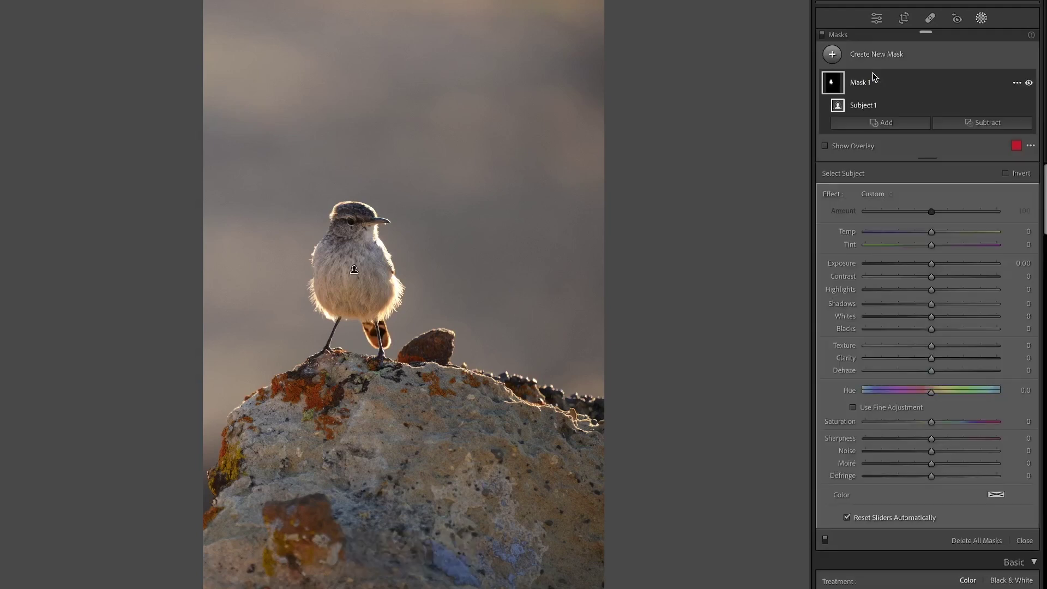
left_click(1017, 83)
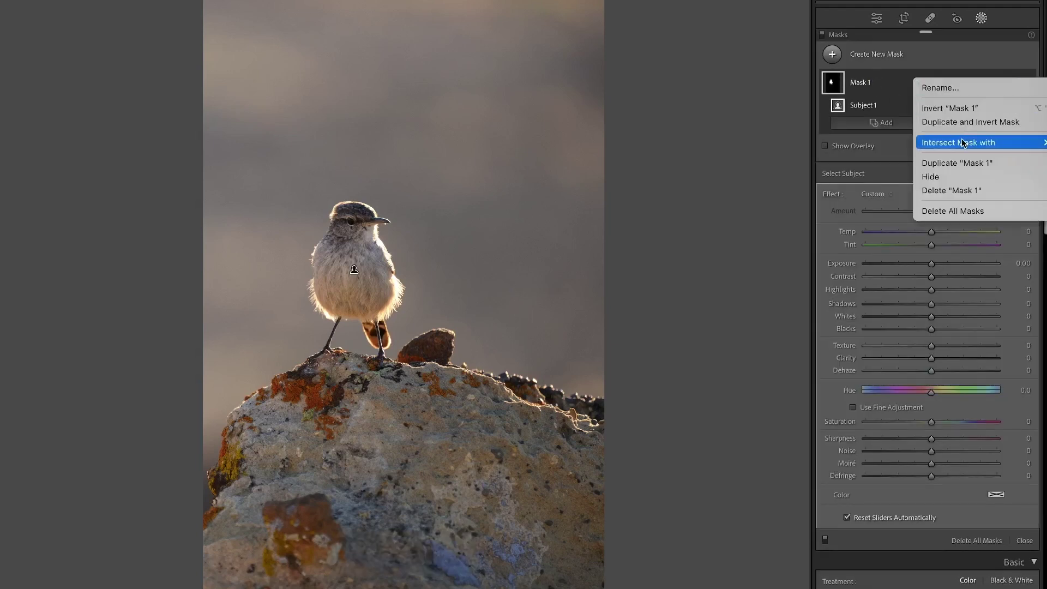
mouse_move(963, 142)
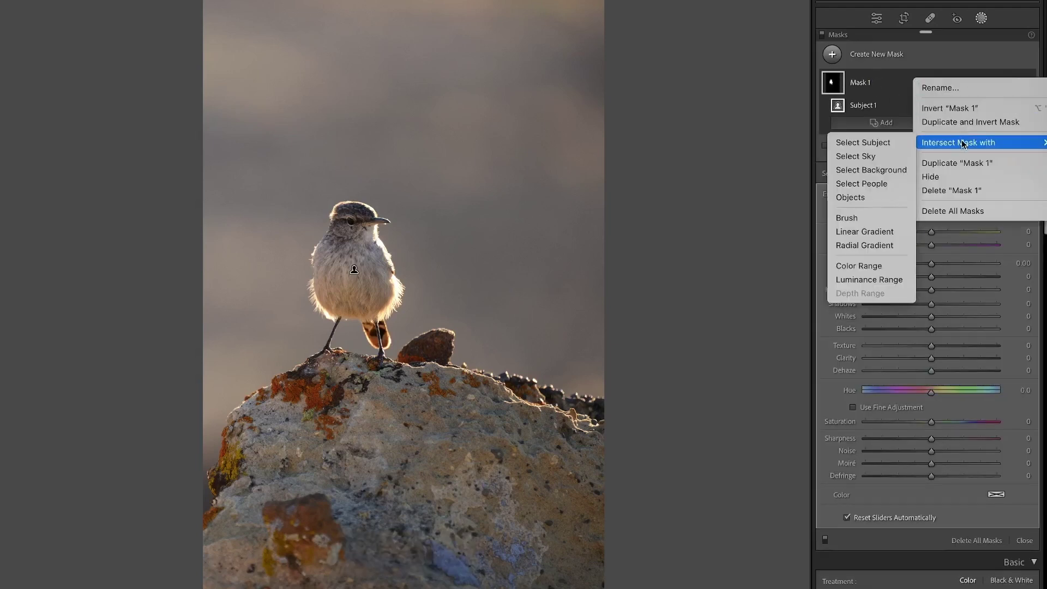
left_click(867, 244)
left_click_drag(354, 218, 410, 272)
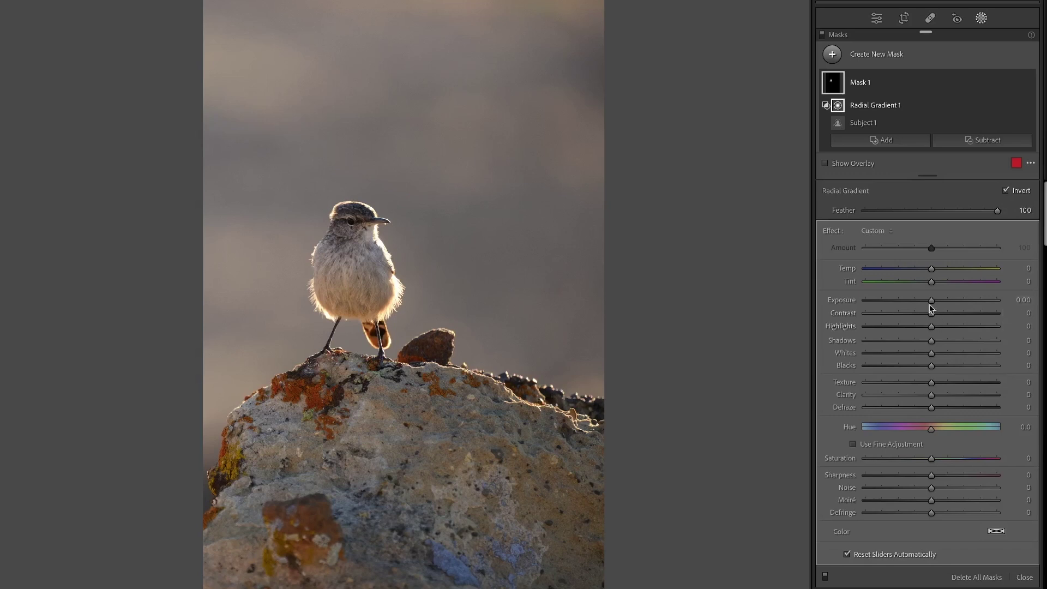
Raise the head mask's Exposure to 0.60 and leave masking.
left_click_drag(930, 304, 932, 304)
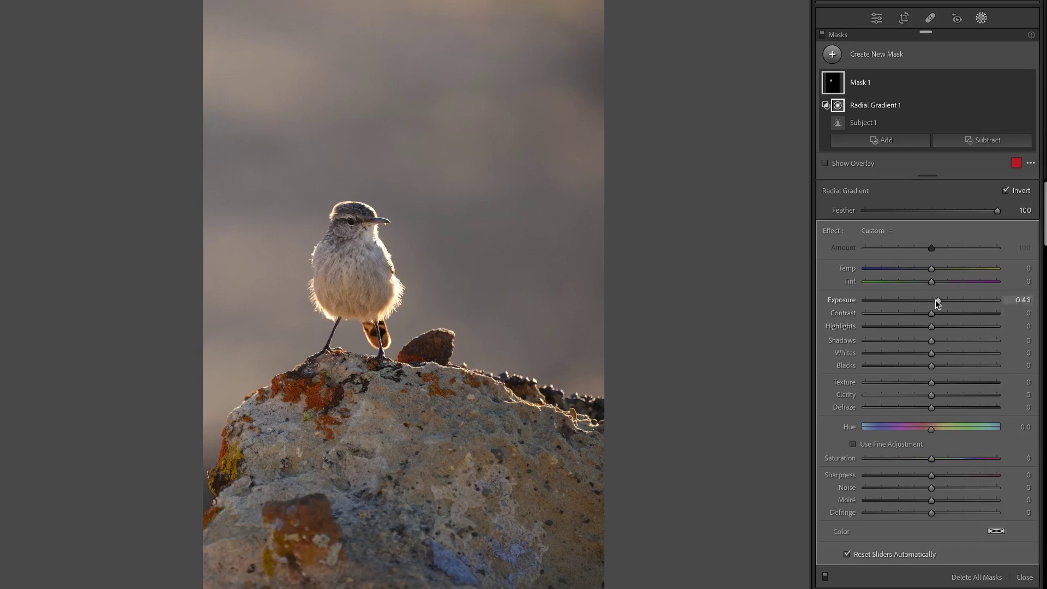
left_click_drag(937, 299, 937, 299)
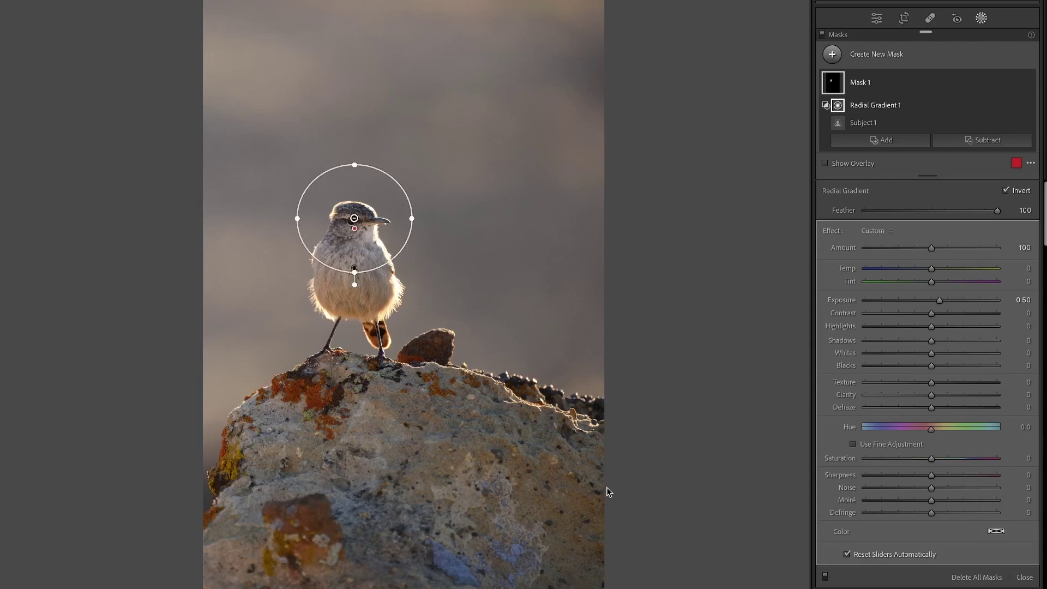
left_click(874, 20)
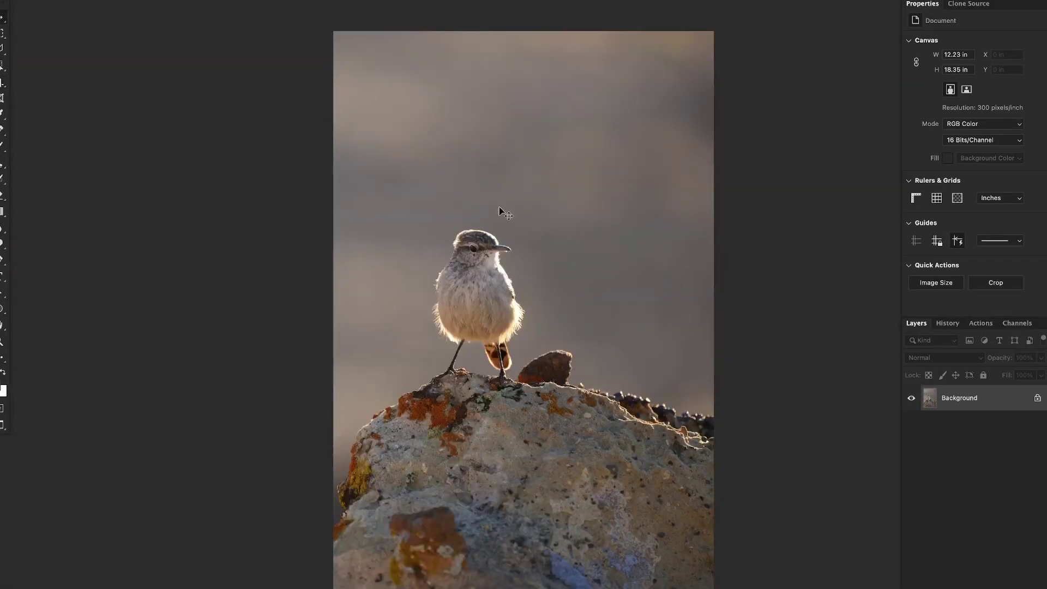
In Photoshop, add a Curves layer with white output about 205 and a point at input 148, output 104, and invert its mask.
mouse_move(473, 282)
left_mouse_down()
mouse_move(434, 258)
mouse_move(468, 300)
left_mouse_up()
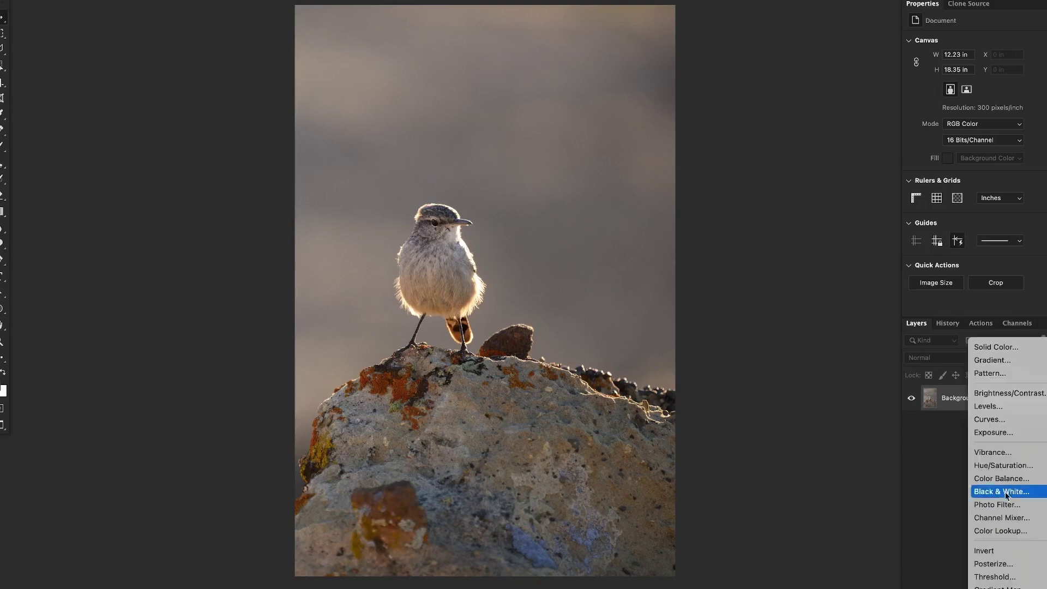
left_click(982, 417)
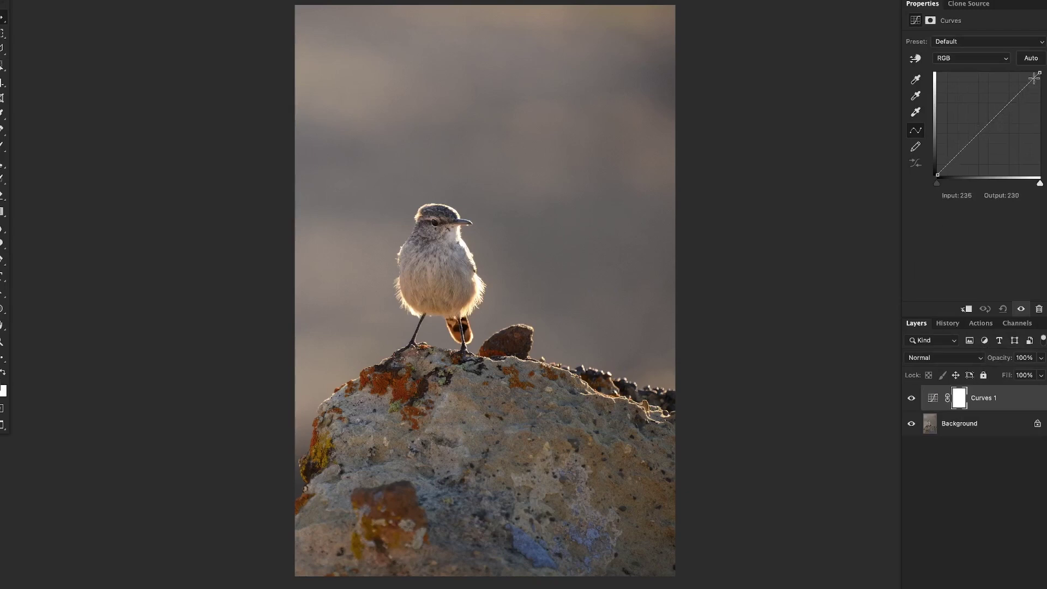
left_click_drag(1039, 73, 1039, 91)
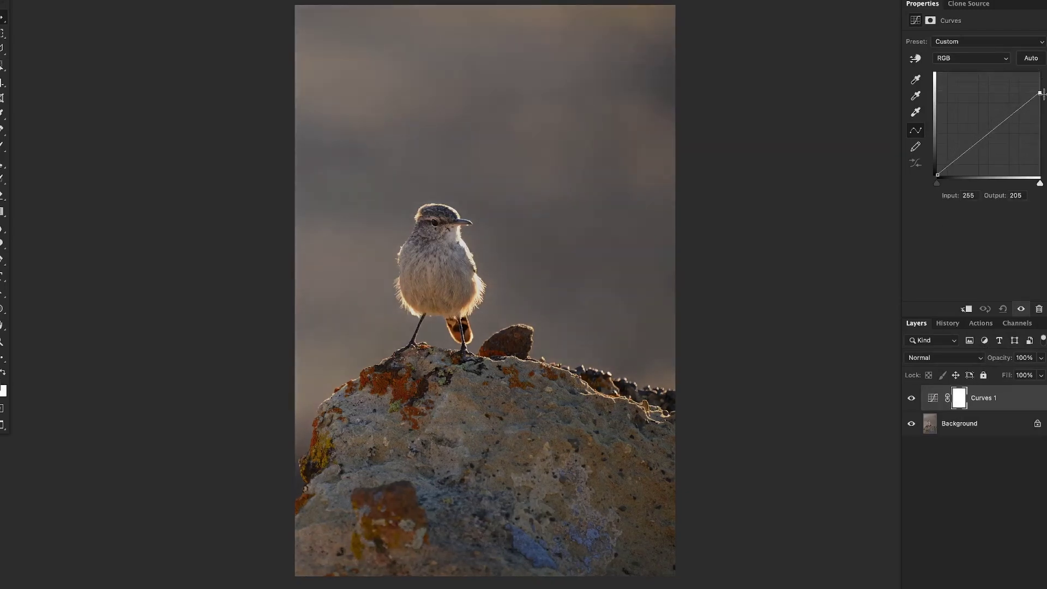
left_click_drag(993, 116, 996, 133)
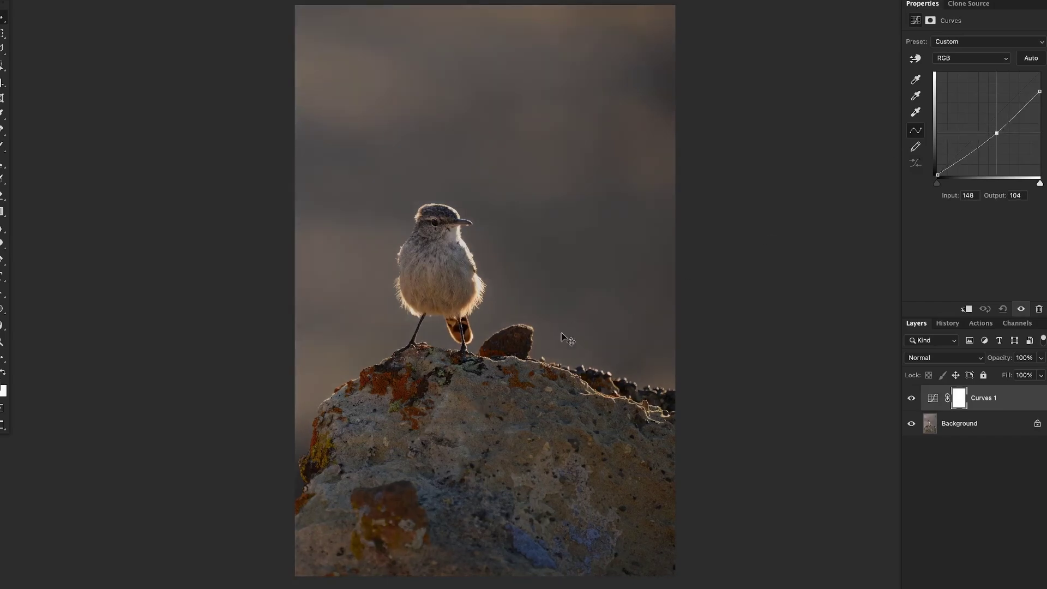
key("ctrl+i")
Paint the Curves 1 mask with a soft round brush over the lower foreground rock to darken it.
scroll(333, 542, "up", 5)
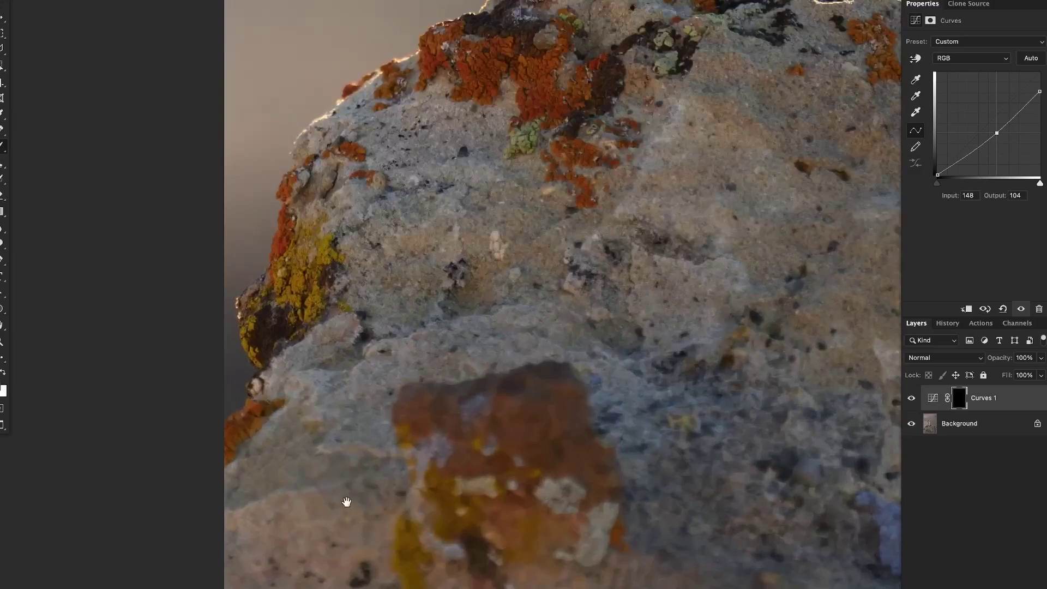
left_click_drag(347, 501, 279, 449)
right_click(325, 515)
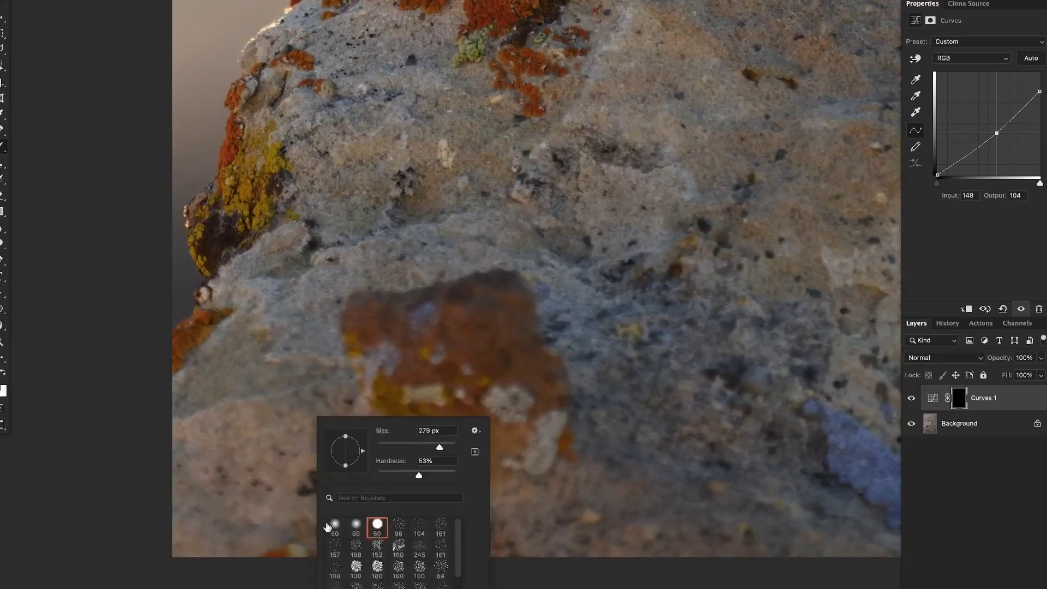
left_click(334, 527)
mouse_move(256, 491)
left_mouse_down()
mouse_move(308, 491)
mouse_move(237, 470)
left_mouse_up()
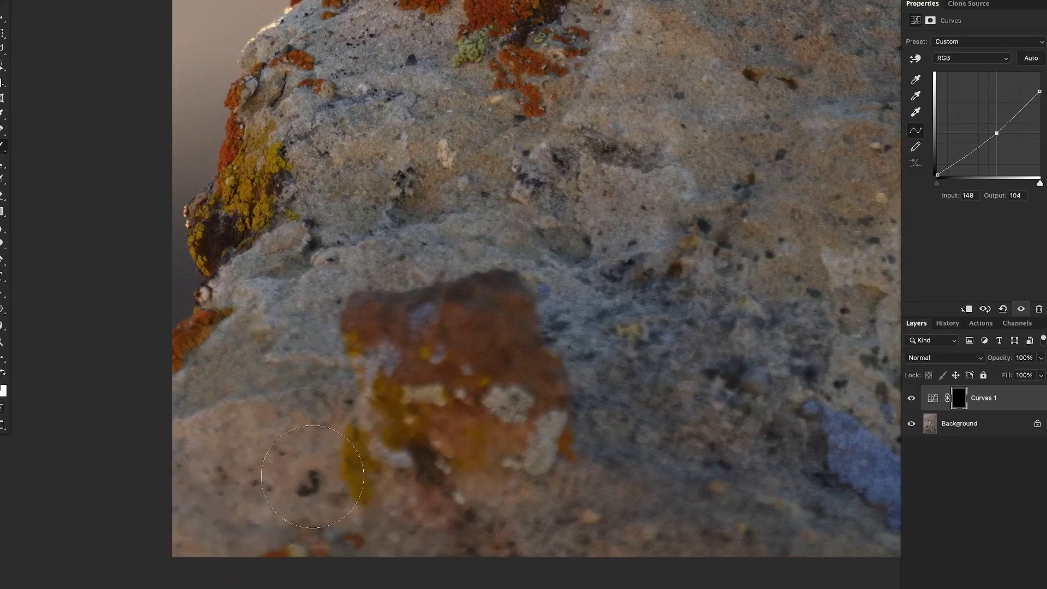
scroll(236, 443, "down", 4)
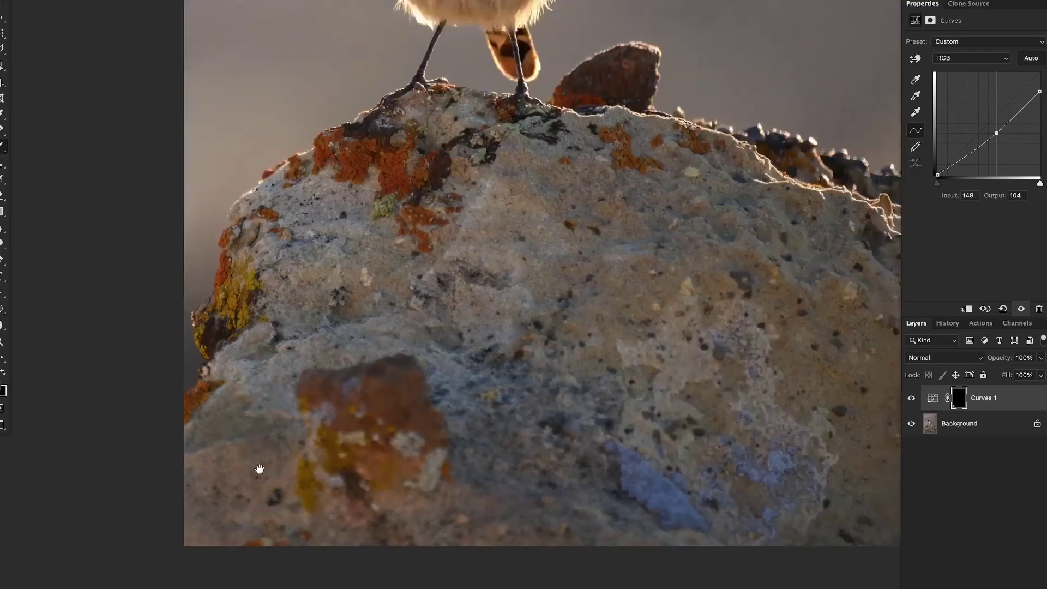
mouse_move(236, 442)
left_mouse_down()
mouse_move(269, 353)
mouse_move(273, 281)
mouse_move(334, 305)
mouse_move(320, 388)
mouse_move(375, 379)
left_mouse_up()
mouse_move(267, 587)
left_mouse_down()
mouse_move(417, 582)
mouse_move(402, 375)
mouse_move(376, 414)
mouse_move(469, 491)
mouse_move(480, 322)
mouse_move(463, 304)
mouse_move(654, 355)
mouse_move(722, 322)
mouse_move(628, 546)
mouse_move(711, 497)
mouse_move(579, 467)
left_mouse_up()
mouse_move(466, 483)
left_mouse_down()
mouse_move(559, 528)
mouse_move(684, 524)
mouse_move(640, 483)
mouse_move(535, 453)
mouse_move(565, 293)
mouse_move(662, 287)
mouse_move(630, 307)
mouse_move(673, 530)
mouse_move(636, 510)
mouse_move(695, 495)
mouse_move(700, 397)
mouse_move(621, 316)
mouse_move(508, 240)
mouse_move(329, 275)
mouse_move(375, 233)
mouse_move(323, 356)
mouse_move(365, 252)
mouse_move(176, 249)
mouse_move(211, 298)
mouse_move(373, 207)
mouse_move(419, 191)
mouse_move(484, 195)
mouse_move(398, 254)
mouse_move(644, 284)
mouse_move(576, 235)
mouse_move(693, 440)
left_mouse_up()
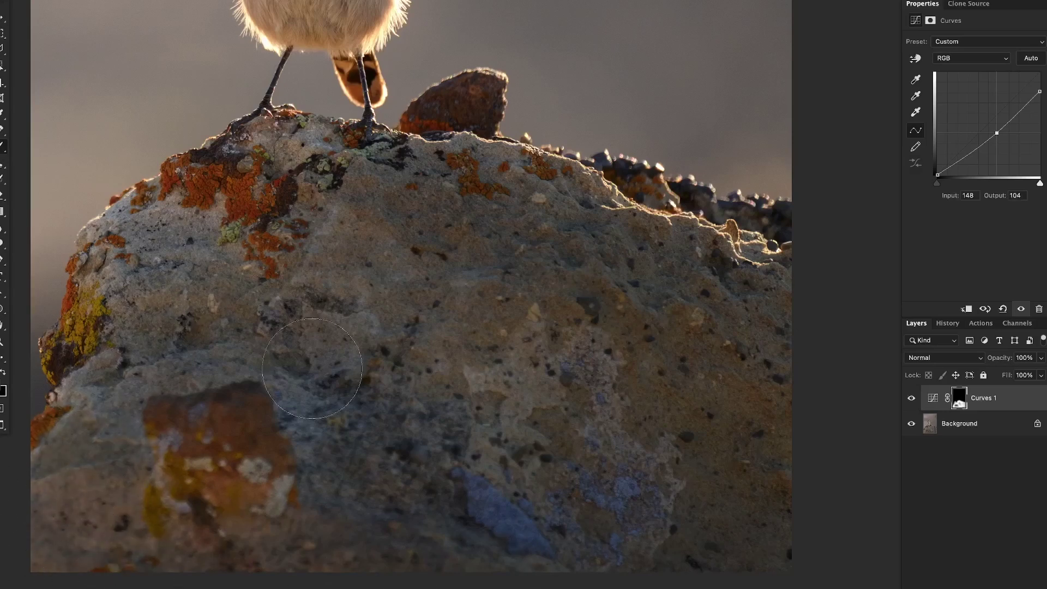
left_click(398, 375, "alt")
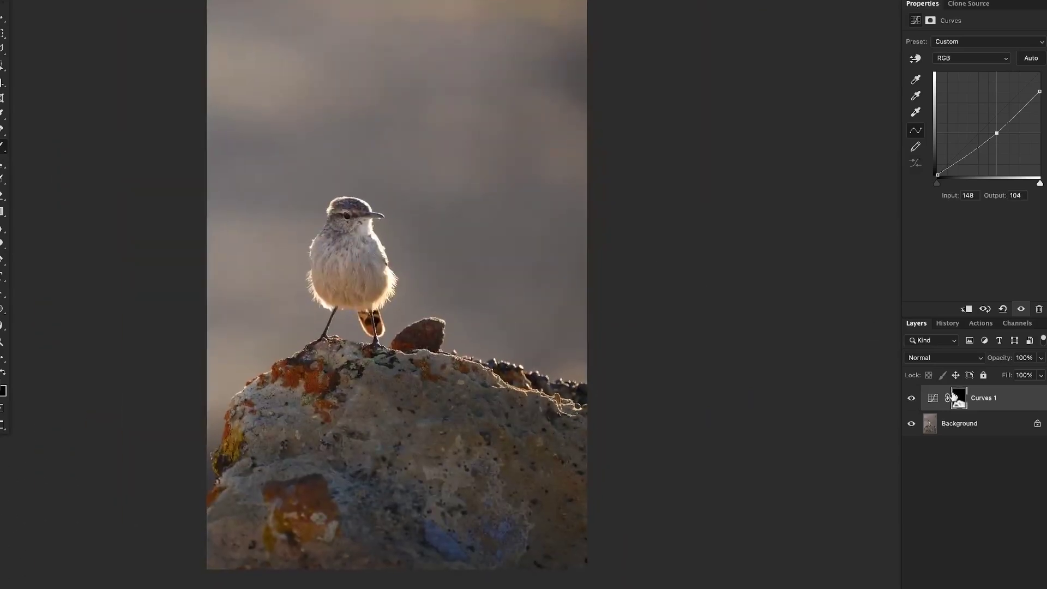
Compare the rock with and without the Curves 1 darkening.
left_click(912, 398)
left_click(912, 399)
left_click(911, 398)
left_click(912, 398)
Enlarge the brush and paint white on the Curves 1 mask across the lower rock to blend the darkening.
key("x")
key("bracketright")
key("bracketright")
key("bracketright")
key("bracketright")
mouse_move(347, 525)
left_mouse_down()
mouse_move(451, 566)
mouse_move(383, 512)
mouse_move(477, 580)
left_mouse_up()
left_click(455, 474)
left_click_drag(437, 476, 381, 476)
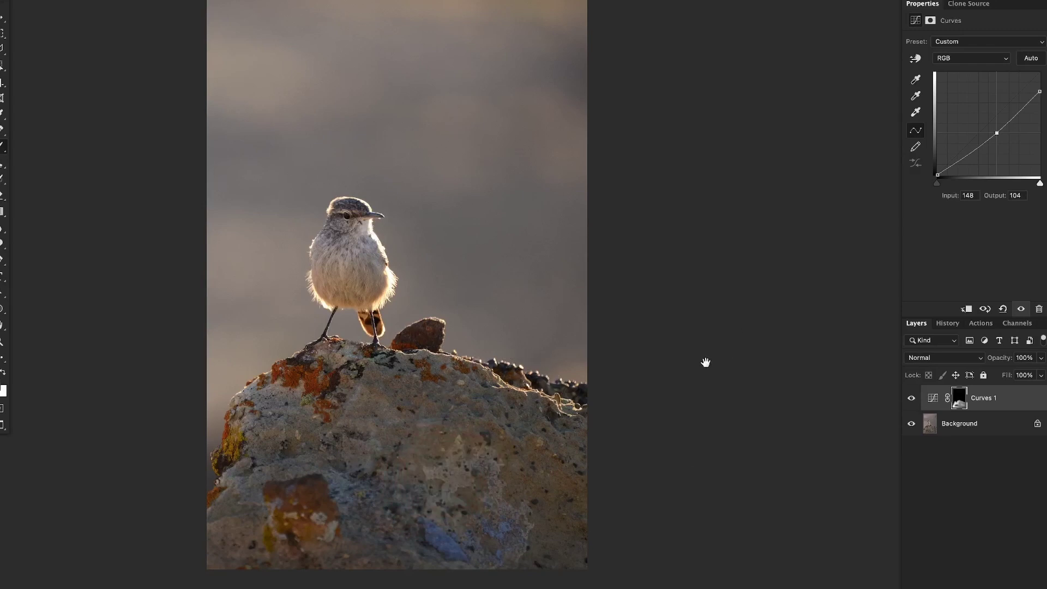
Add a second Curves adjustment layer with a point at input 187, output 150, and invert its mask.
left_click(976, 588)
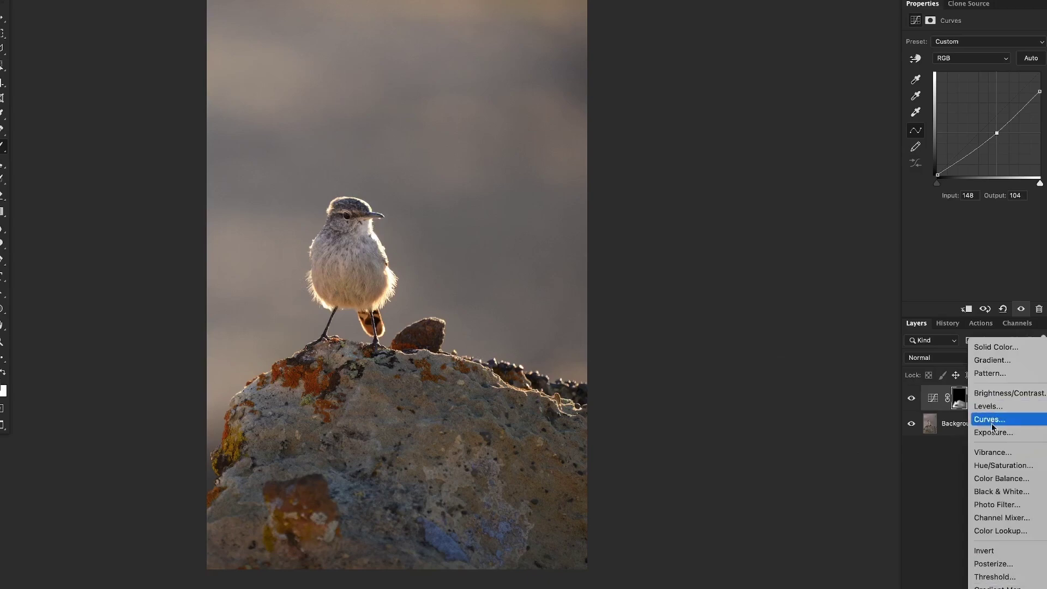
left_click(1005, 420)
left_click_drag(1010, 103, 1012, 115)
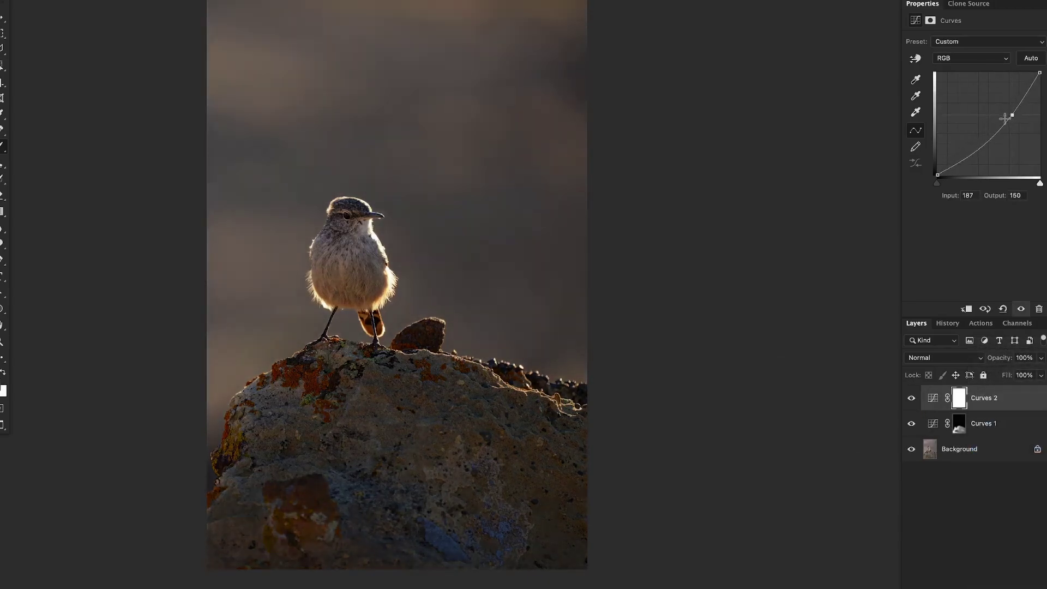
key("ctrl+i")
Paint the Curves 2 mask with a large soft brush to darken the upper background, and select the Background layer.
left_click_drag(507, 315, 551, 317, "ctrl+alt")
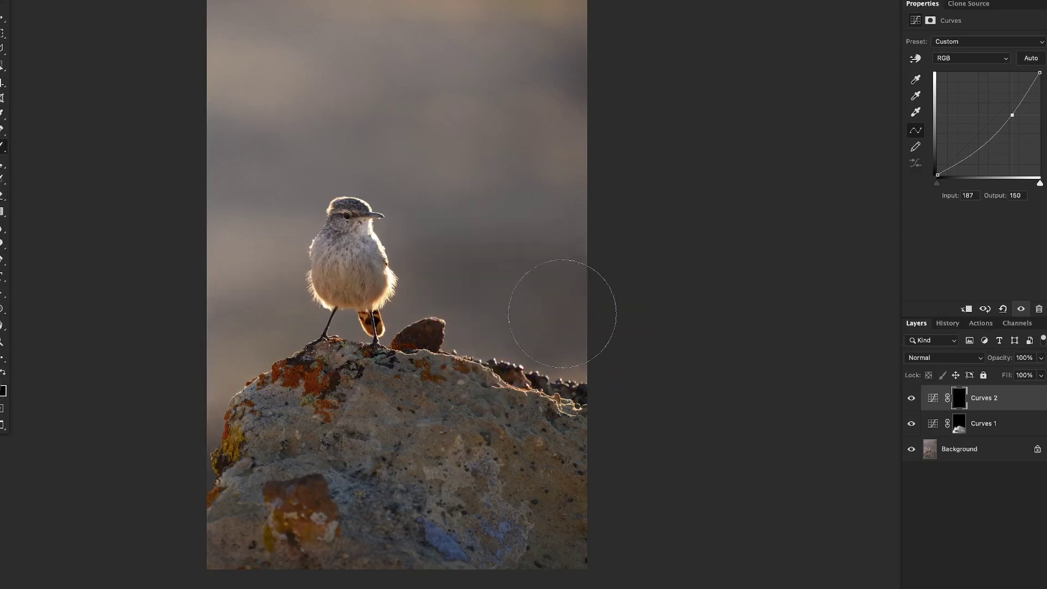
mouse_move(726, 229)
left_mouse_down()
mouse_move(735, 197)
mouse_move(524, 122)
mouse_move(205, 56)
mouse_move(502, 19)
mouse_move(175, 34)
left_mouse_up()
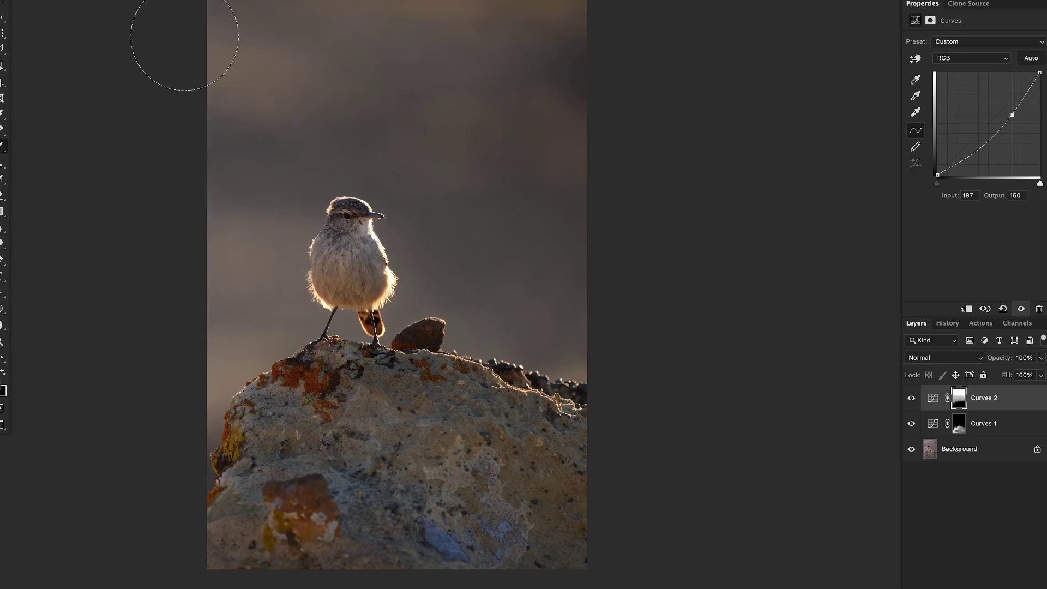
left_click(930, 450)
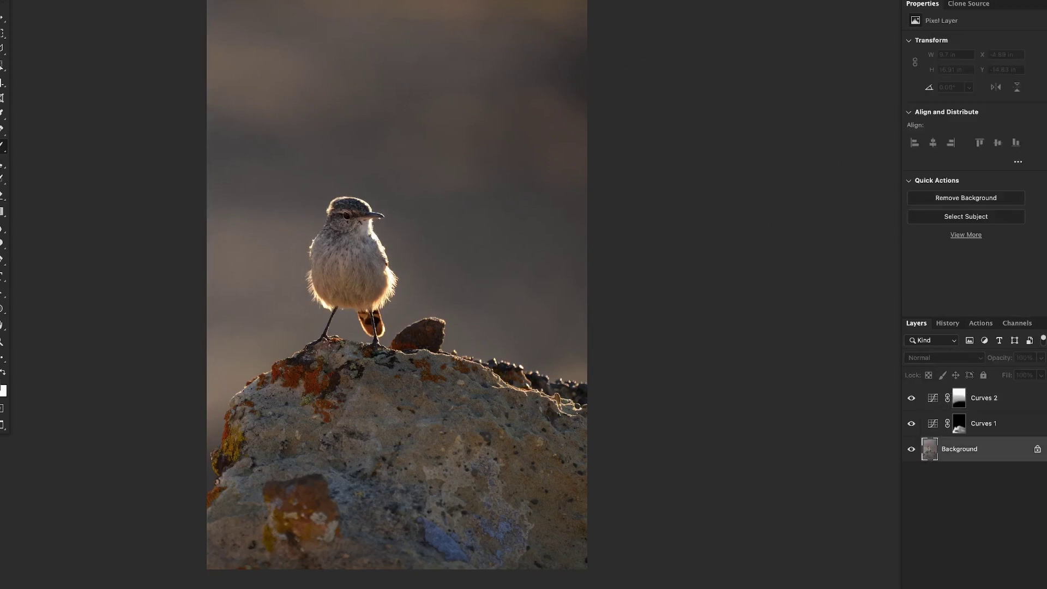
Select the bird with Select Subject on the Background layer and target the Curves 2 mask.
left_click(248, 1)
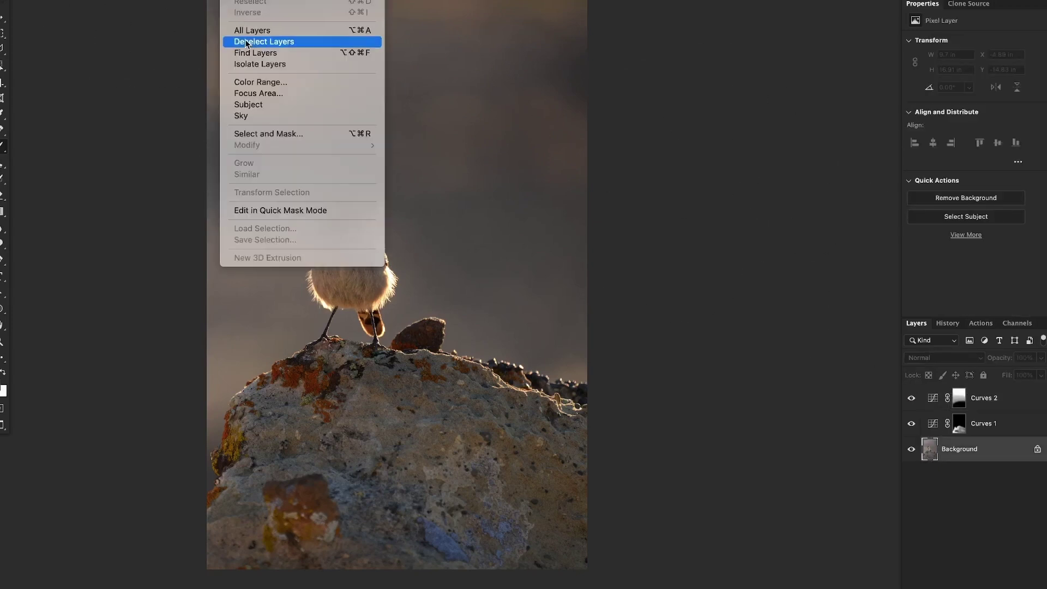
left_click(260, 104)
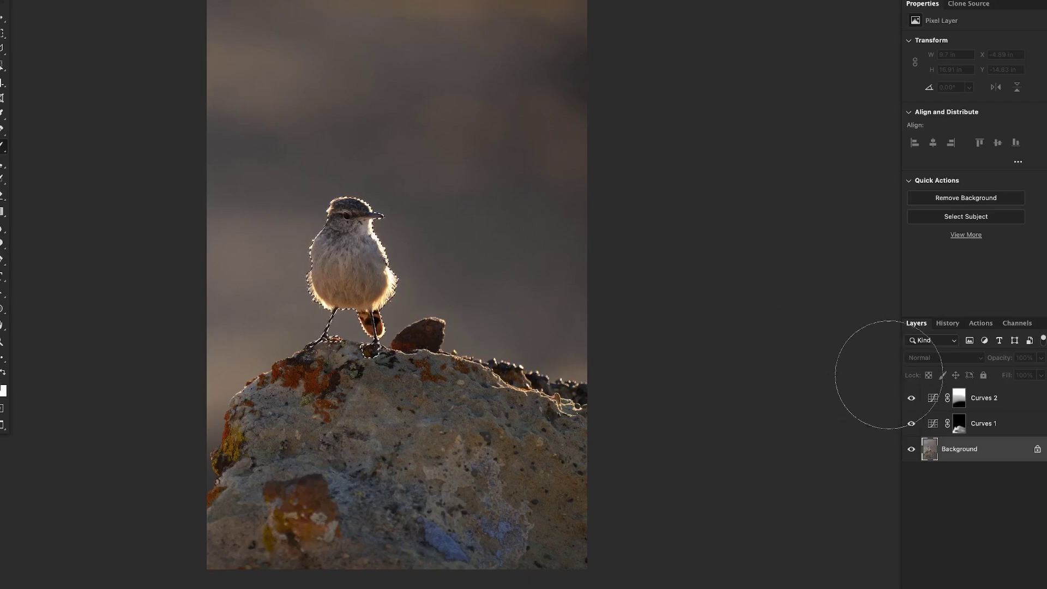
left_click(958, 398)
key("z")
left_click(357, 273)
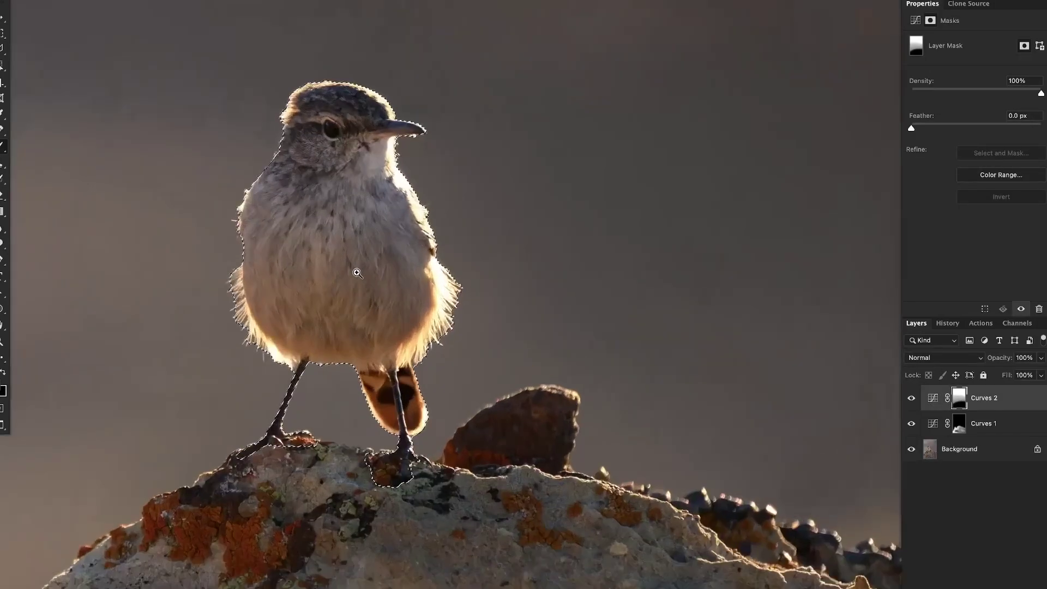
Try to remove the darkening from the bird by filling the selection with black on the Curves 2 mask.
key("ctrl+d")
key("b")
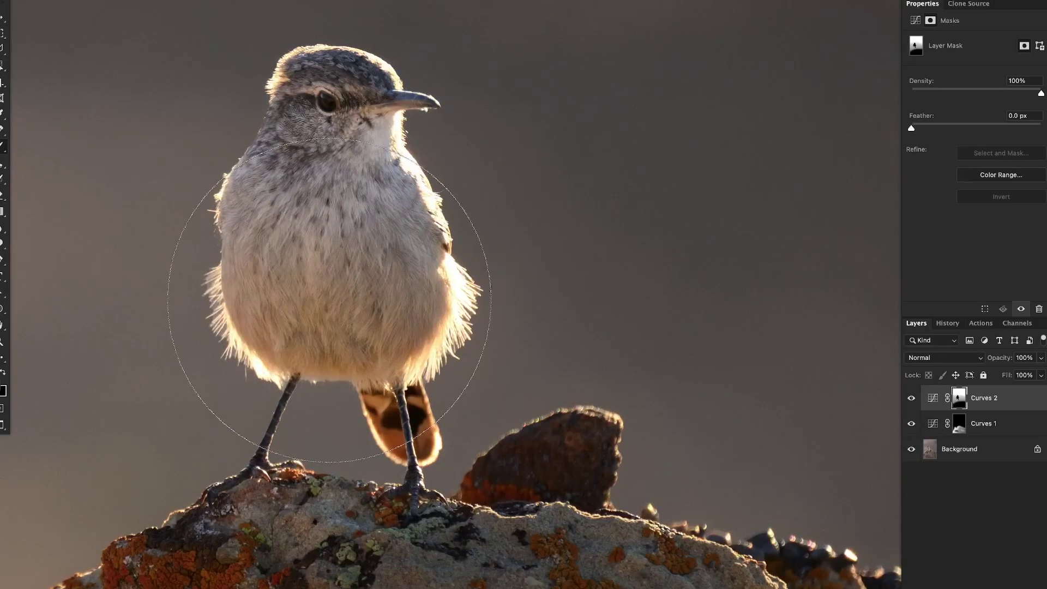
left_click(366, 315)
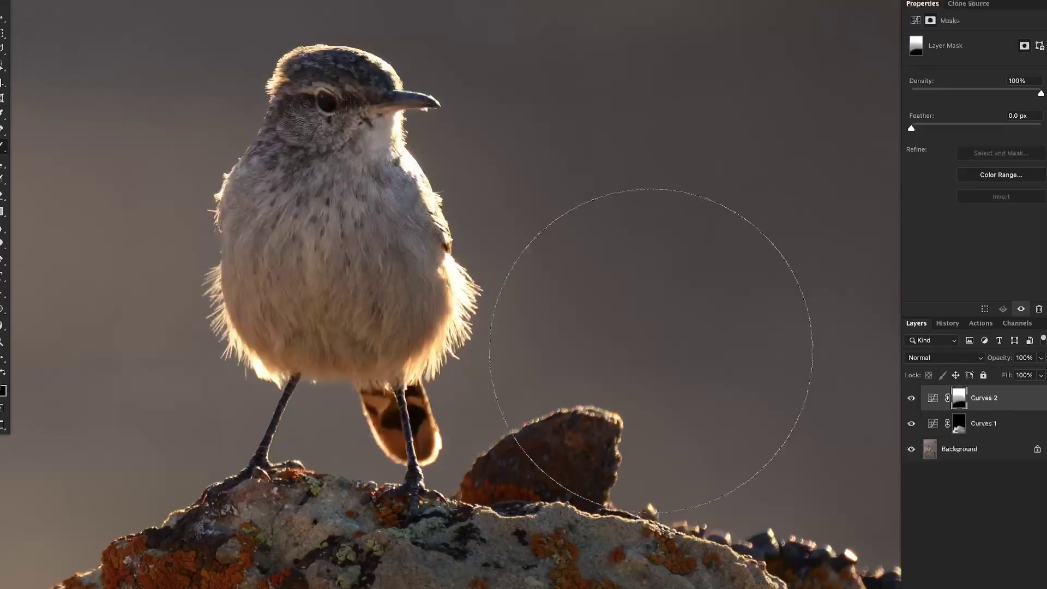
Refine the bird selection in Select and Mask on the Background layer, brushing along the feathery body edge.
left_click(962, 458)
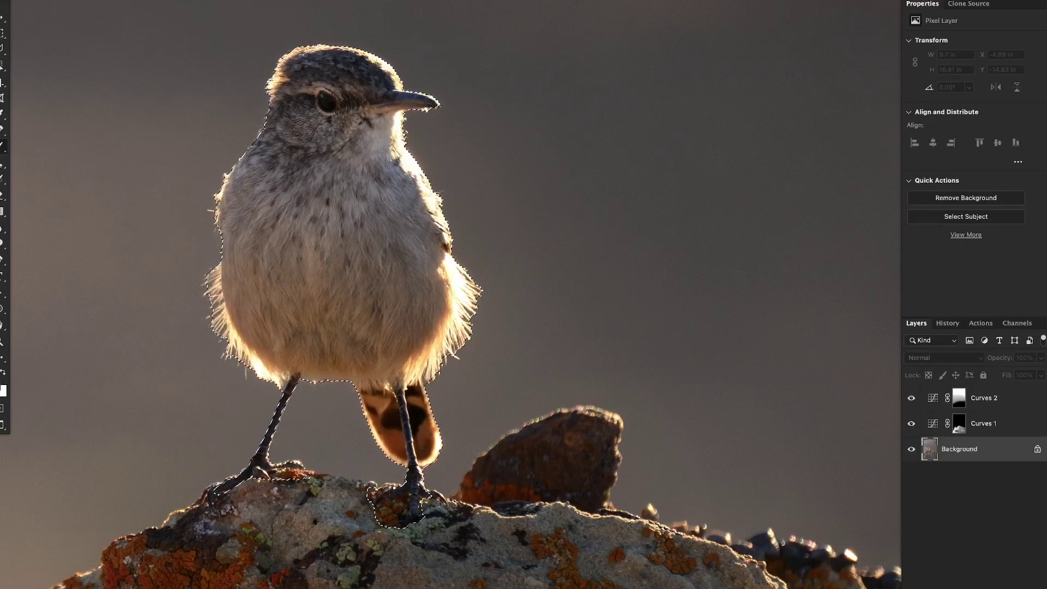
key("ctrl+d")
key("ctrl+alt+r")
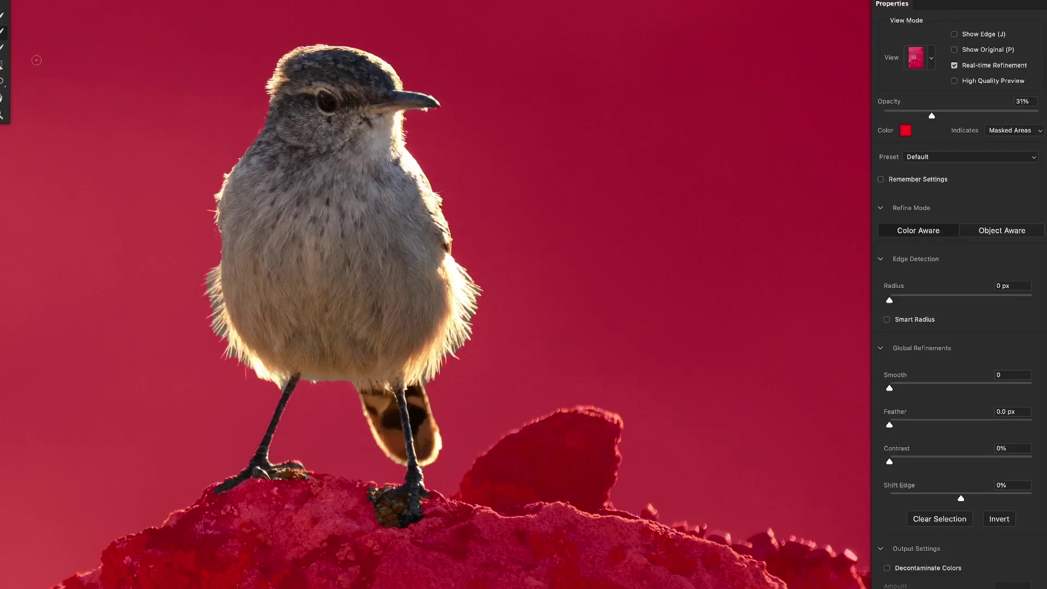
left_click_drag(207, 263, 218, 263)
key("bracketleft")
key("bracketleft")
key("Return")
Fill the refined bird selection with black on the Curves 2 mask and deselect.
left_click(960, 398)
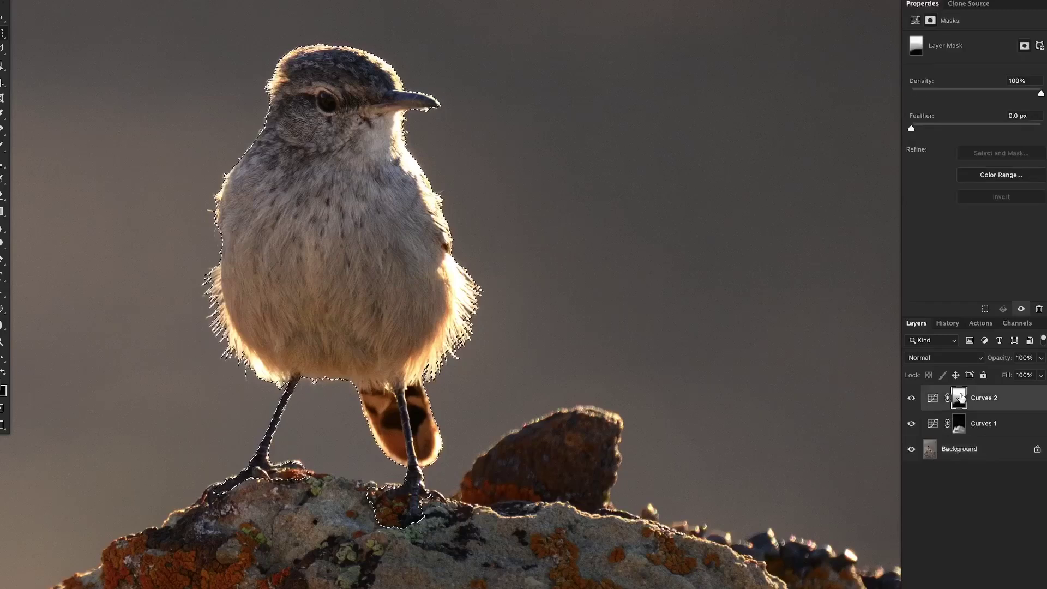
key("alt+BackSpace")
key("ctrl+d")
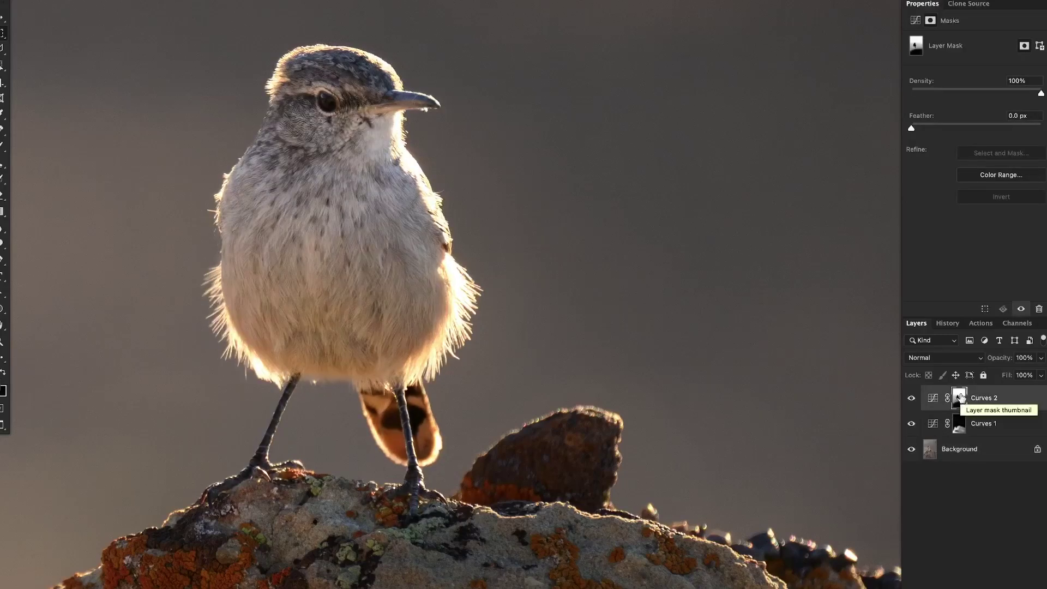
left_click(960, 398)
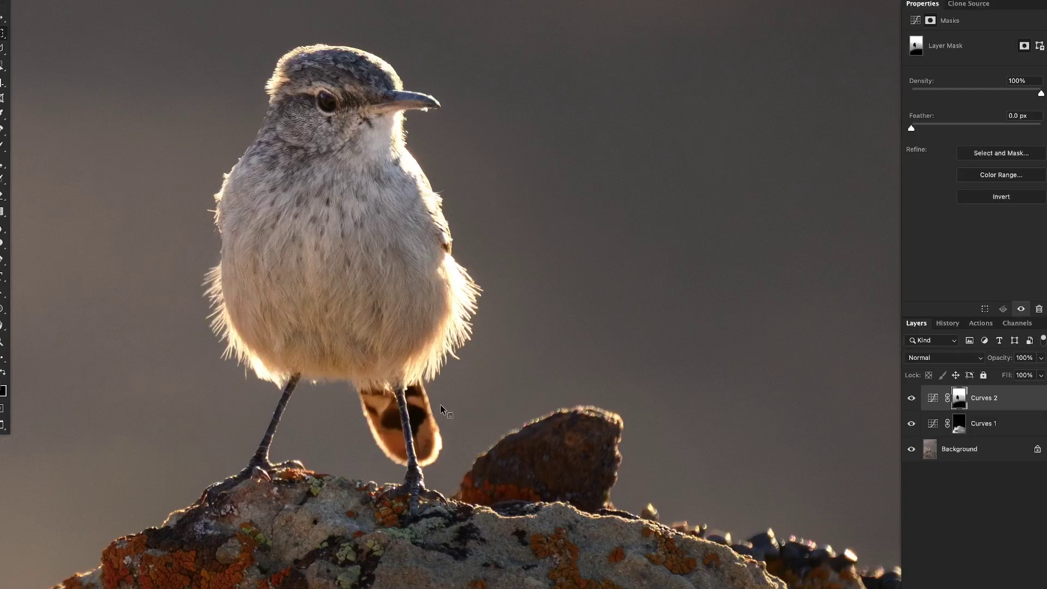
Compare the whole photo with and without the Curves 2 background darkening.
key("ctrl+0")
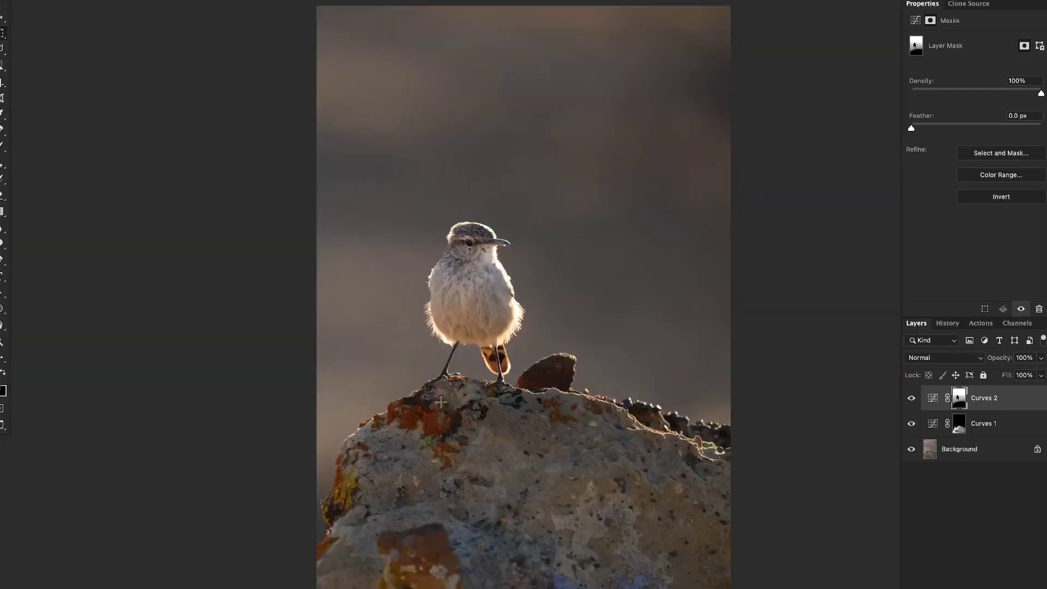
left_click(912, 399)
left_click(912, 400)
left_click(912, 399)
left_click(911, 400)
Paint black on the Curves 2 mask along the rock's upper edge and over its surface to remove the darkening.
scroll(442, 419, "up", 1)
left_click_drag(503, 411, 241, 411)
key("x")
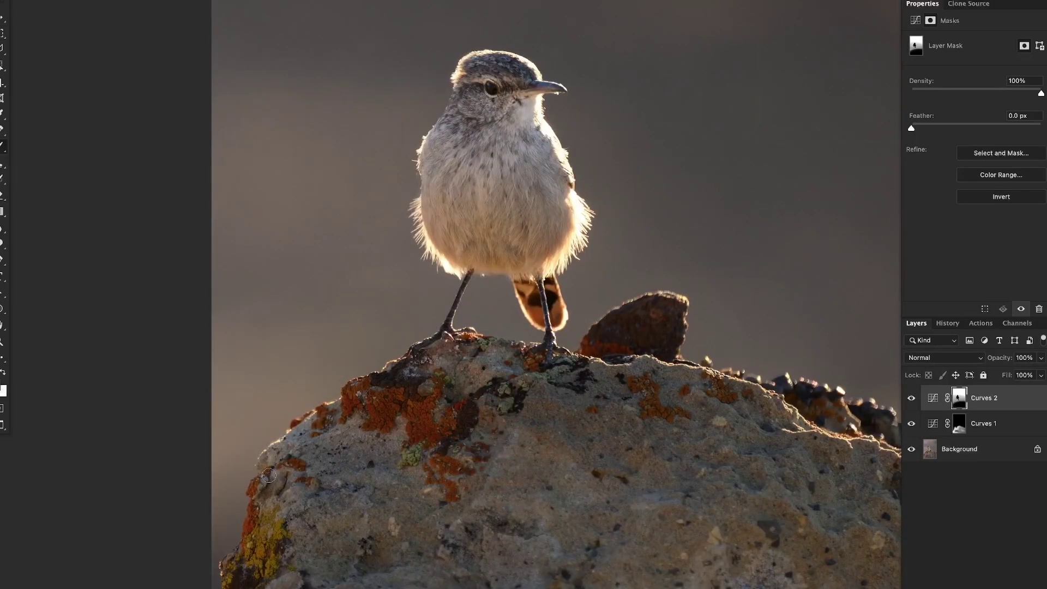
mouse_move(282, 449)
left_mouse_down()
mouse_move(362, 384)
mouse_move(414, 370)
mouse_move(398, 379)
mouse_move(429, 352)
mouse_move(470, 341)
mouse_move(742, 395)
mouse_move(632, 379)
mouse_move(485, 382)
mouse_move(629, 420)
left_mouse_up()
left_click_drag(492, 406, 510, 407, "ctrl+alt")
mouse_move(454, 397)
left_mouse_down()
mouse_move(428, 399)
mouse_move(328, 468)
mouse_move(289, 526)
mouse_move(307, 540)
left_mouse_up()
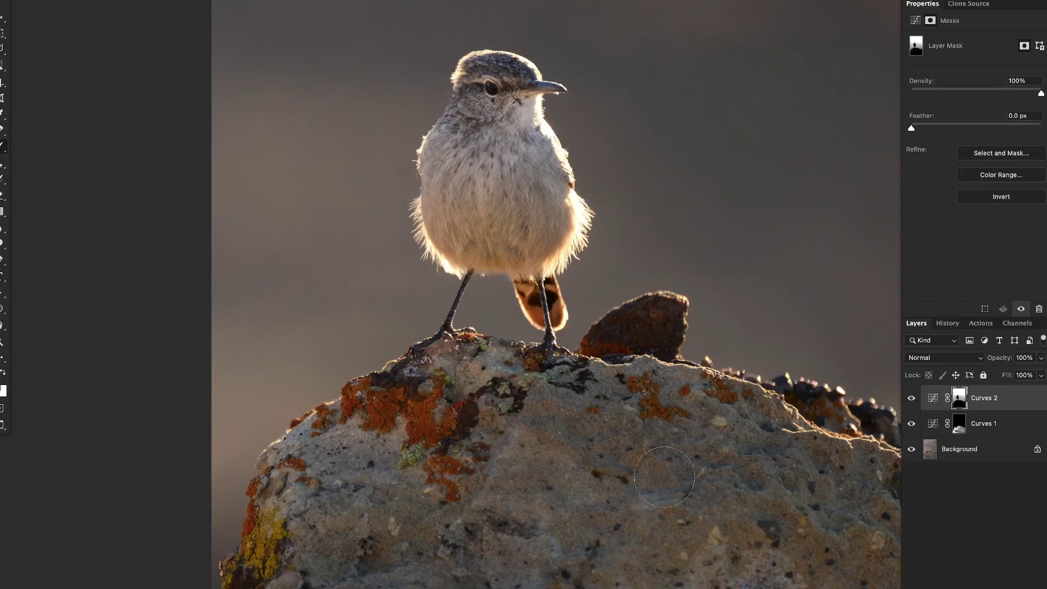
Display the Curves 2 mask alone, paint black over the grey gap inside the rock's left edge, and return to the image.
left_click(960, 403, "alt")
left_click(962, 404, "alt")
left_click(959, 399, "alt")
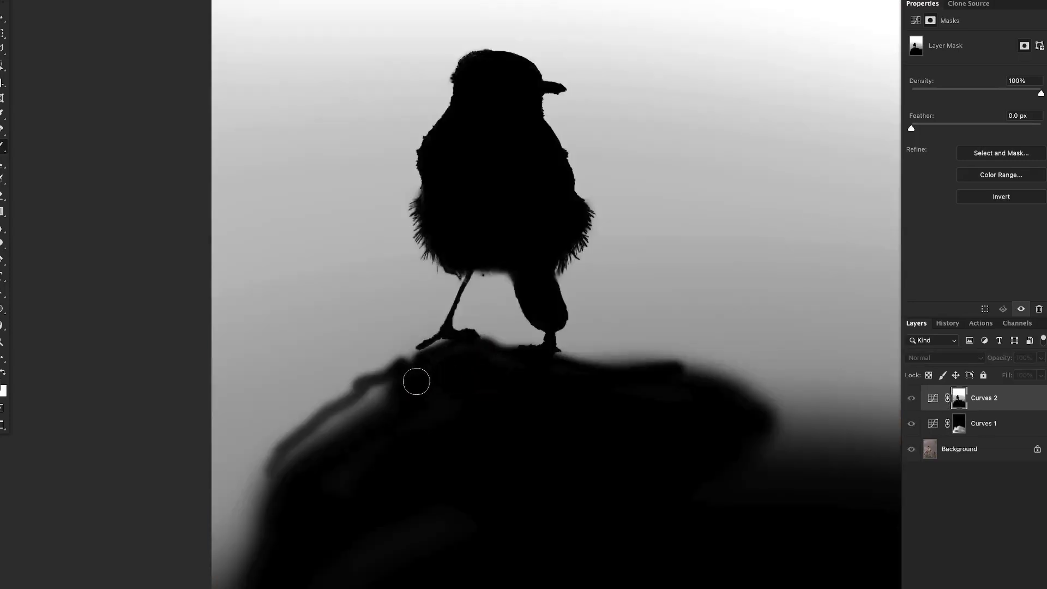
left_click_drag(376, 399, 284, 478)
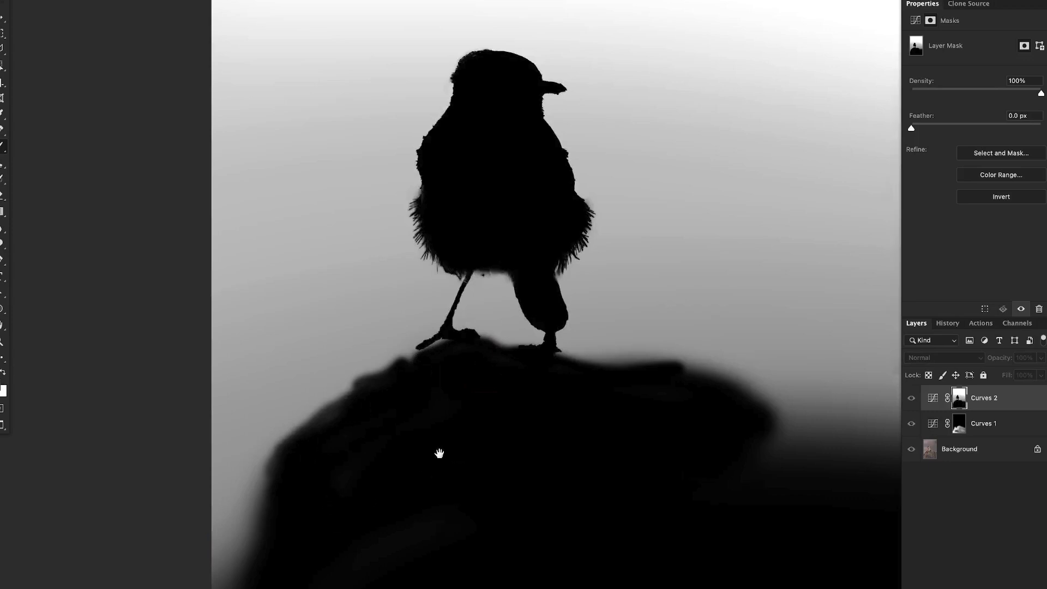
left_click_drag(455, 466, 381, 361)
key("bracketright")
key("bracketright")
key("bracketright")
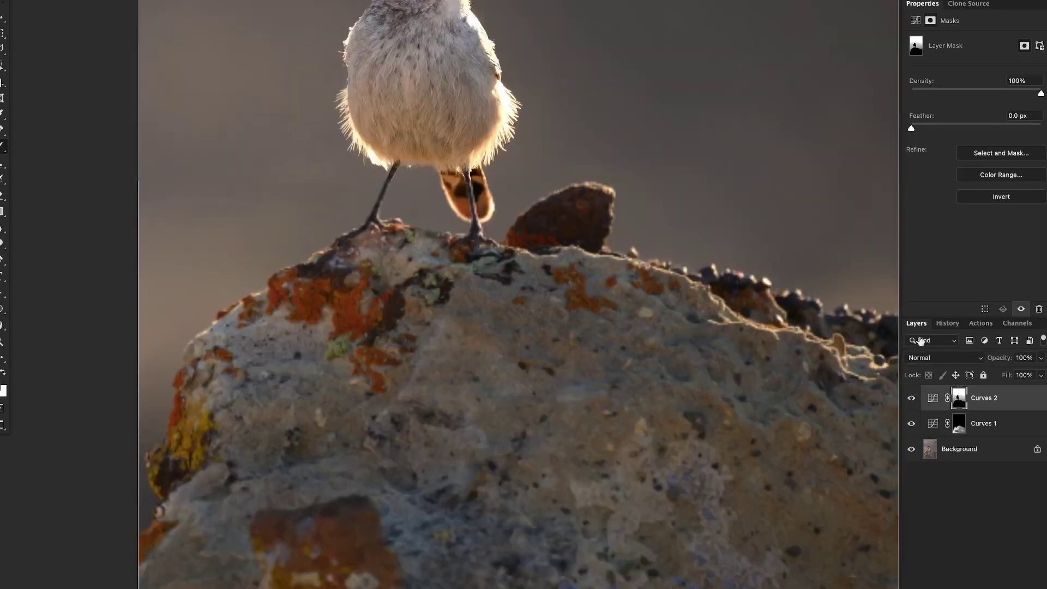
left_click(959, 398, "alt")
left_click_drag(512, 215, 512, 440)
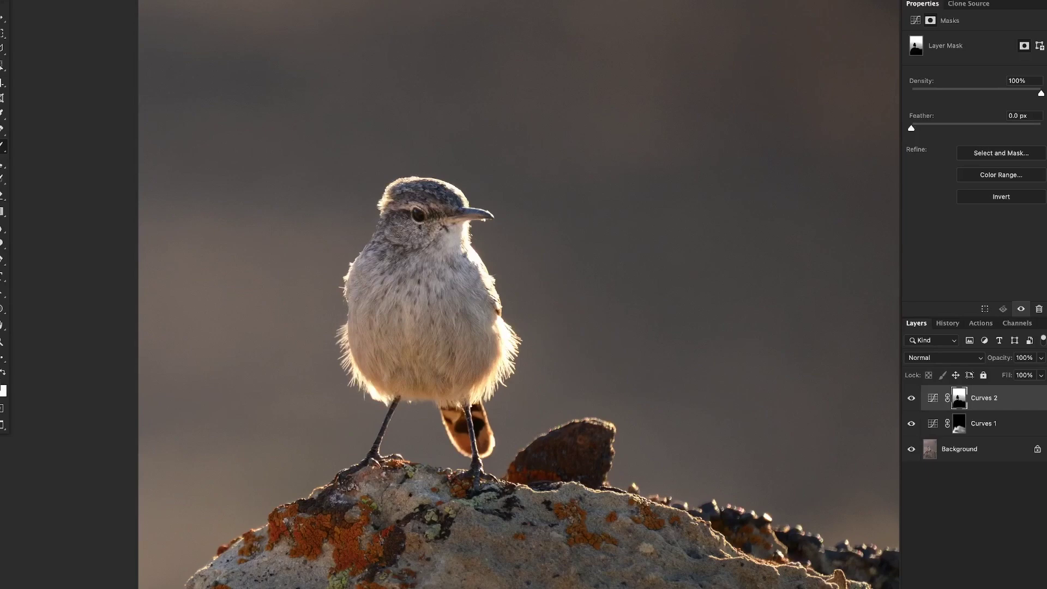
Add a third Curves adjustment layer with a brightening point at input 136, output 225, and invert its mask.
left_click(994, 421)
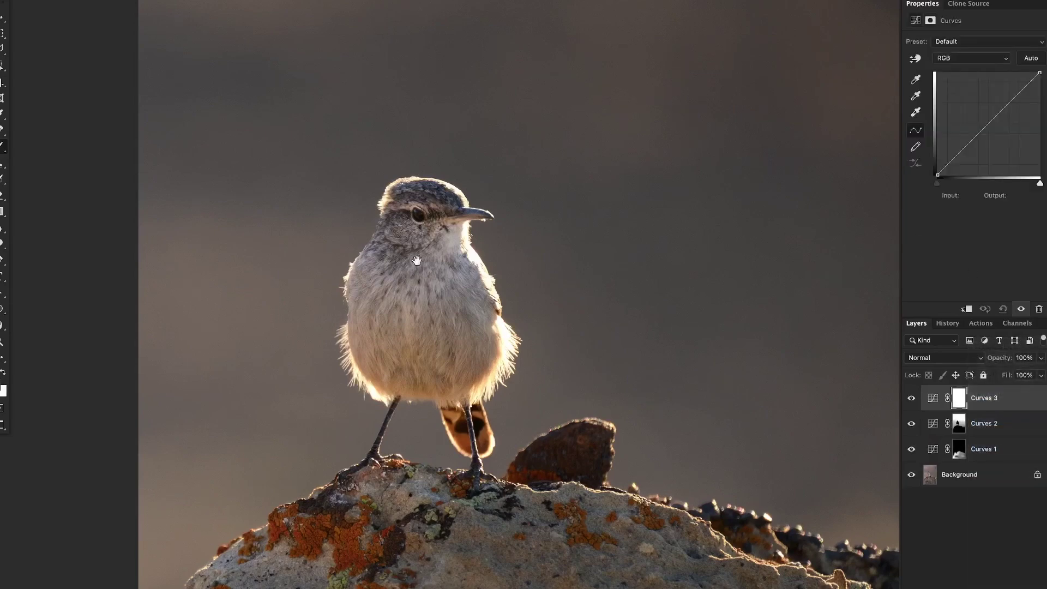
scroll(421, 221, "up", 5)
left_click_drag(1004, 107, 992, 84)
key("ctrl+i")
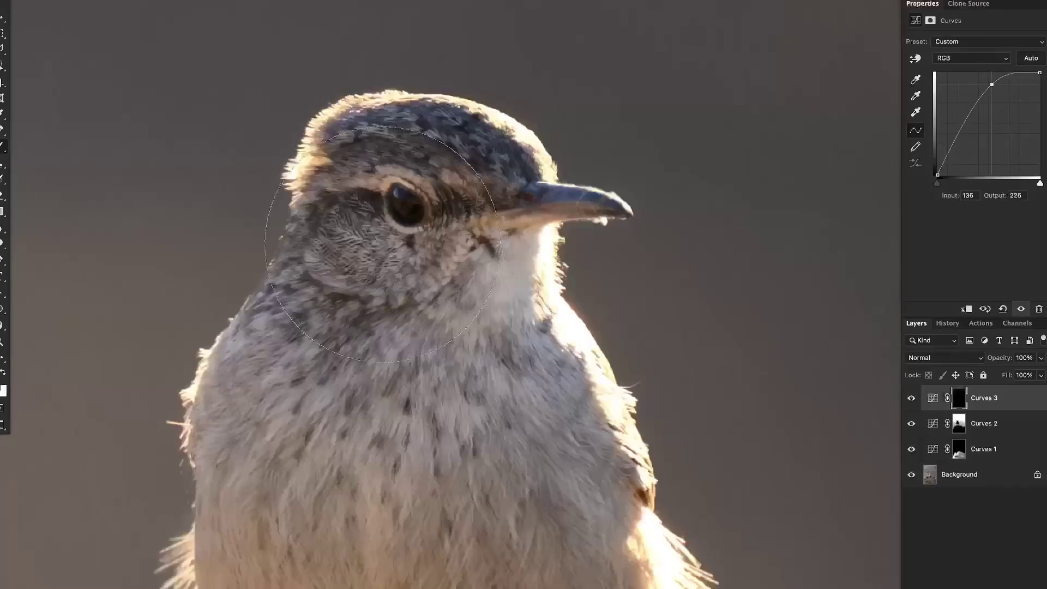
Paint white on the Curves 3 mask over the bird's eye to brighten it.
mouse_move(418, 205)
left_mouse_down()
mouse_move(431, 194)
mouse_move(257, 196)
mouse_move(430, 207)
mouse_move(397, 191)
left_mouse_up()
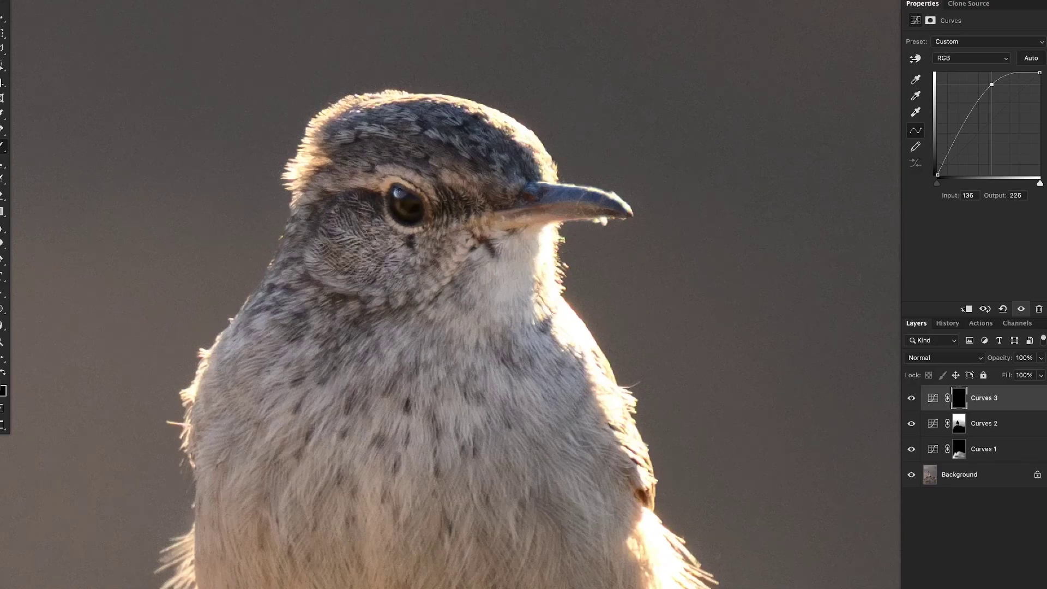
key("ctrl+0")
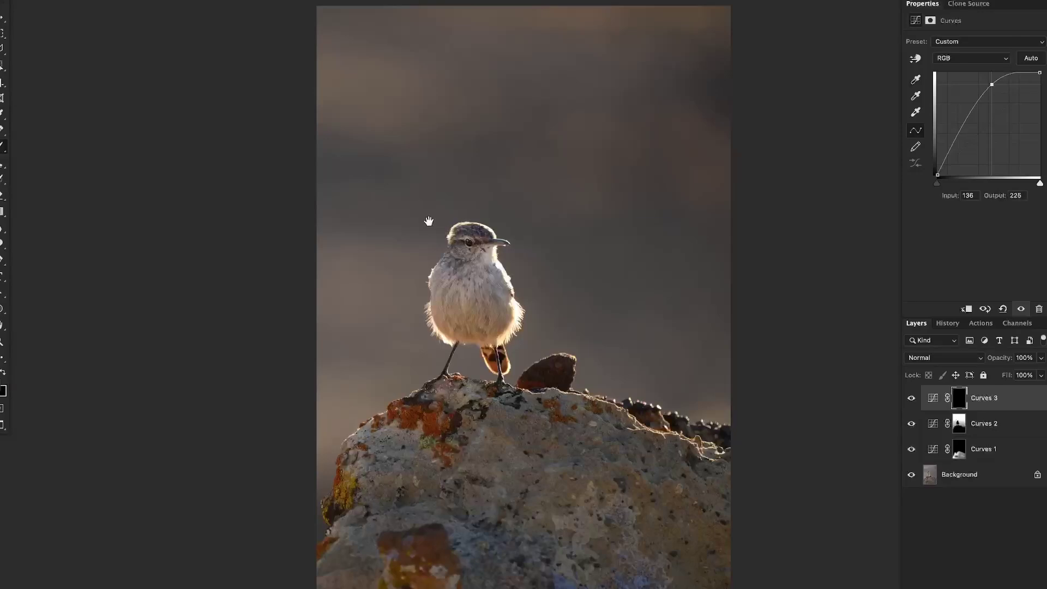
left_click_drag(610, 371, 594, 356)
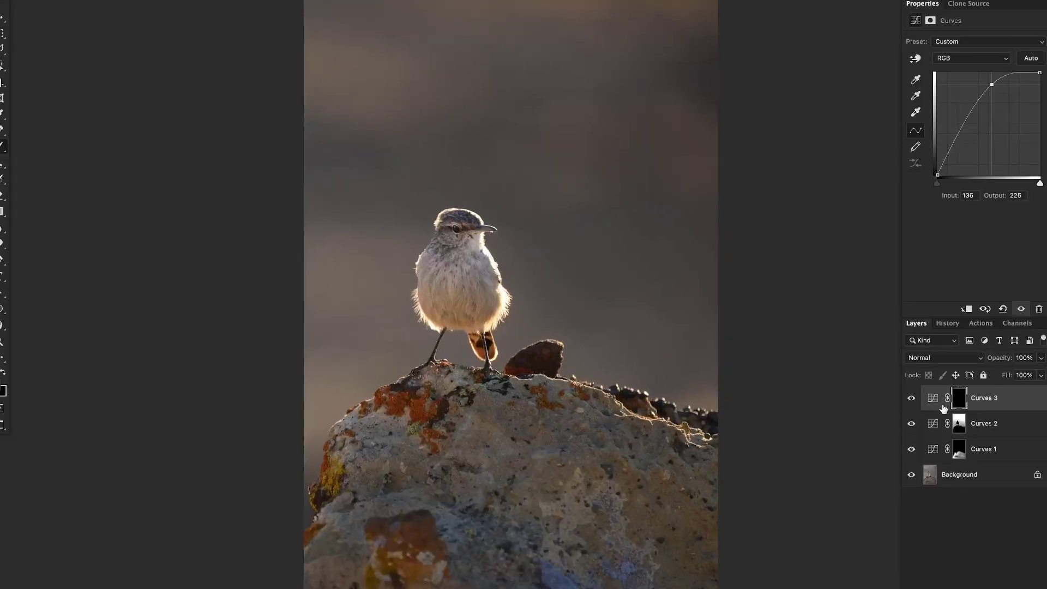
Add the contrast Curves layer above Curves 3, check its effect, and set its opacity to 26%.
key("F2")
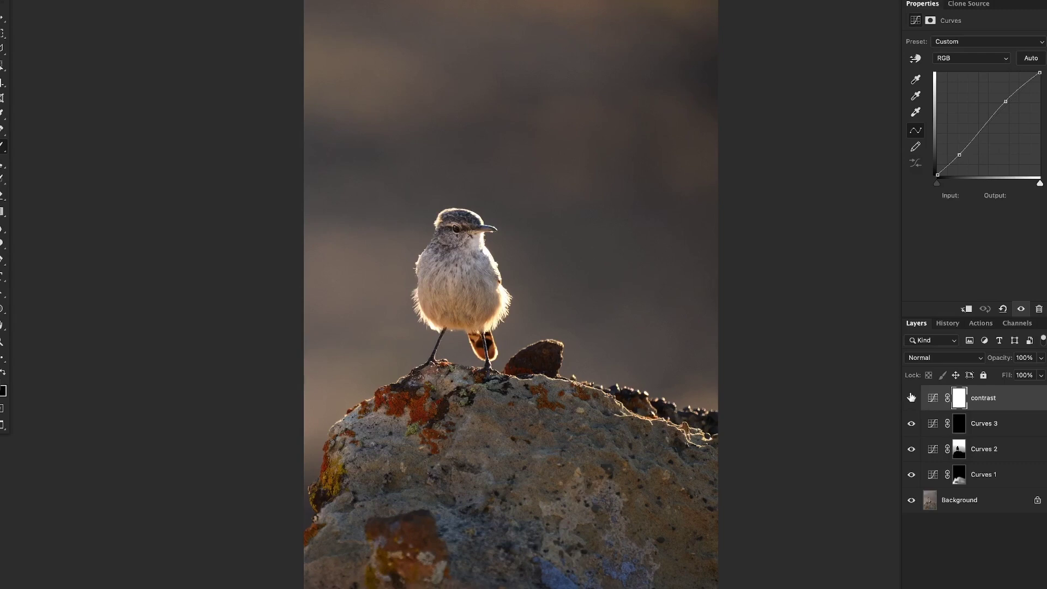
left_click(911, 401)
left_click(911, 401)
left_click(932, 397)
left_click(1041, 359)
left_click(932, 401)
Try a duplicate of the contrast layer at 100% opacity, and delete the duplicate.
key("ctrl+j")
key("0")
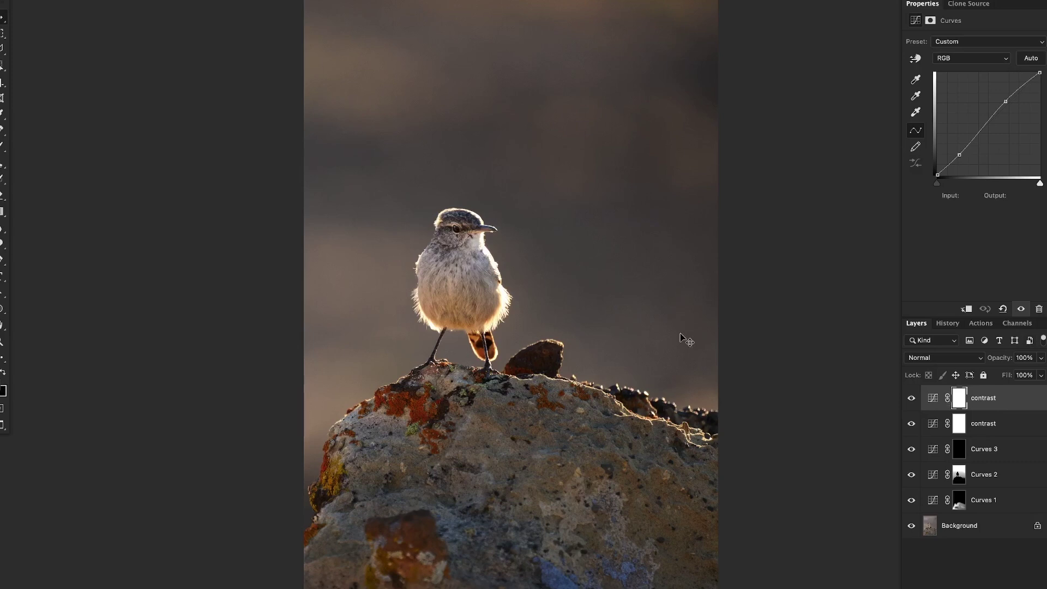
key("Delete")
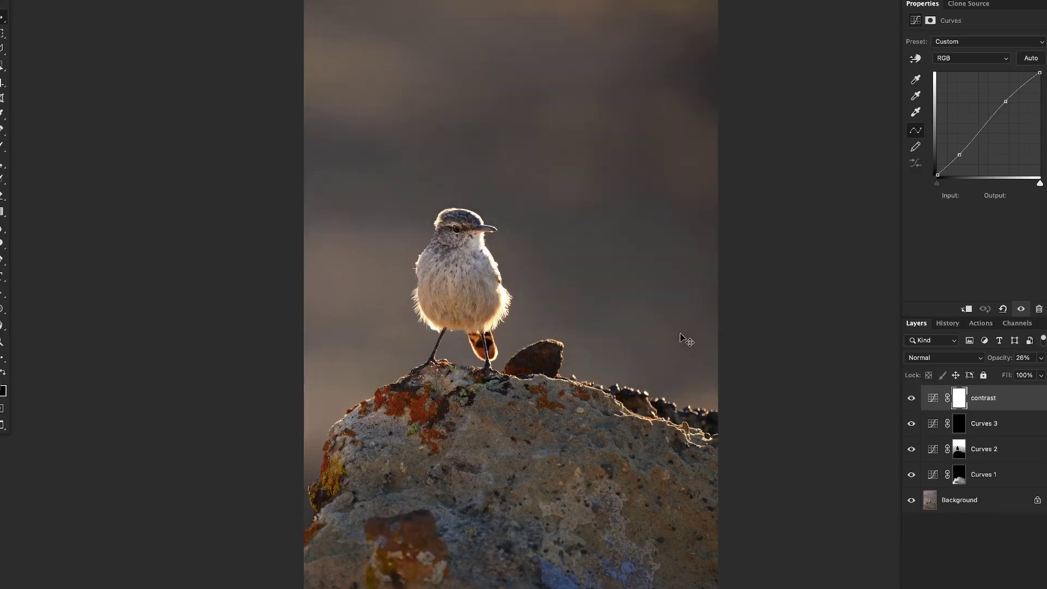
Compare the photo with and without the contrast layer, and the full edit against the Background layer alone.
left_click(911, 398)
left_click(911, 398)
left_click(911, 398)
left_click(911, 398)
left_click(913, 500, "alt")
left_click(914, 500, "alt")
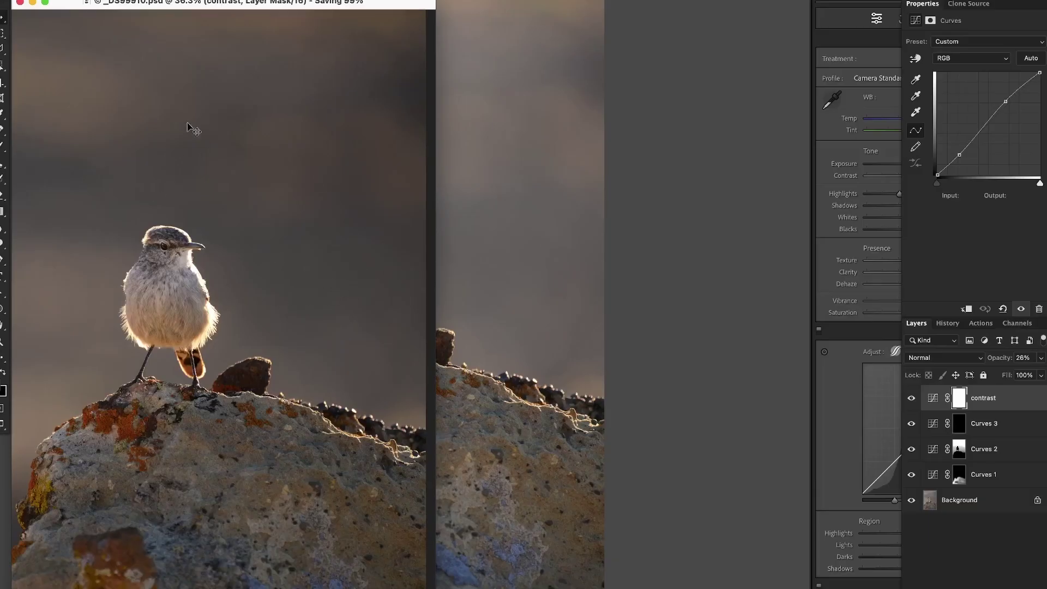
Save and close the layered PSD, then switch to Lightroom Classic and show the Library grid.
key("super+w")
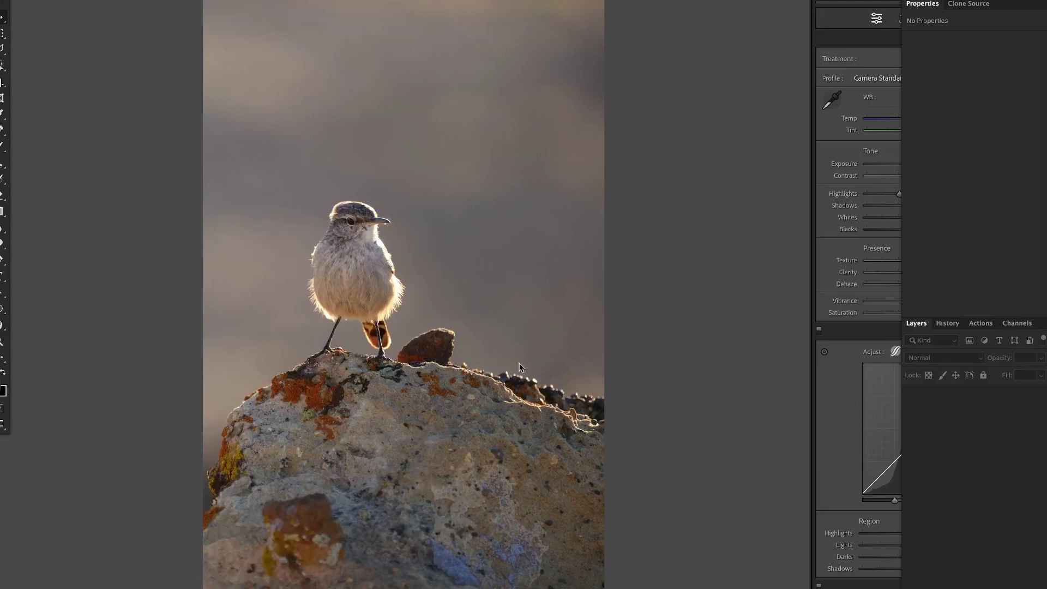
left_click(682, 347)
key("g")
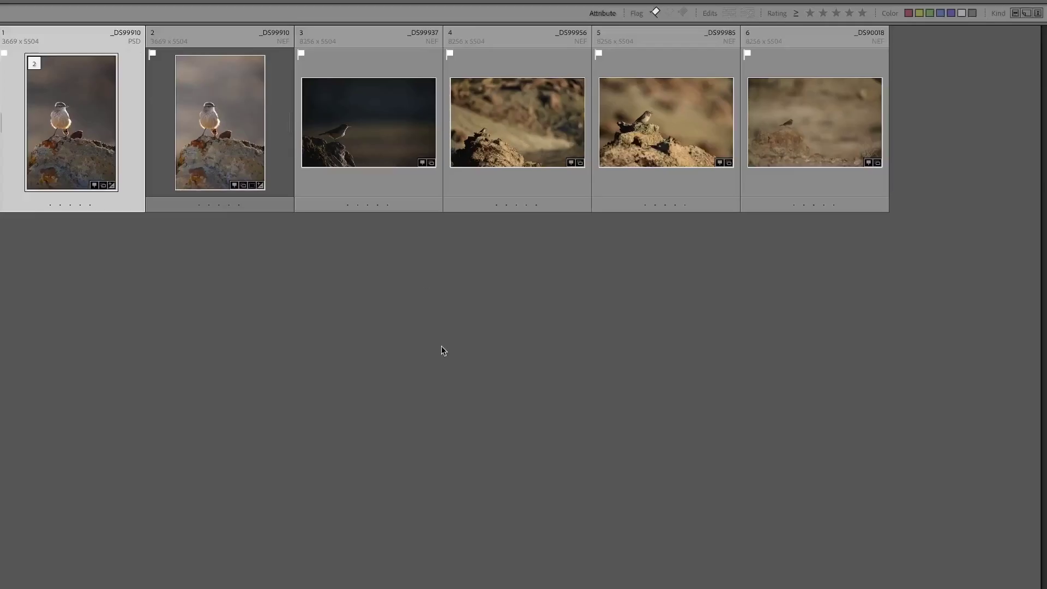
Reset the original _DS99910 NEF to its unedited, uncropped state and compare it side by side with the finished PSD.
left_click(202, 120)
key("d")
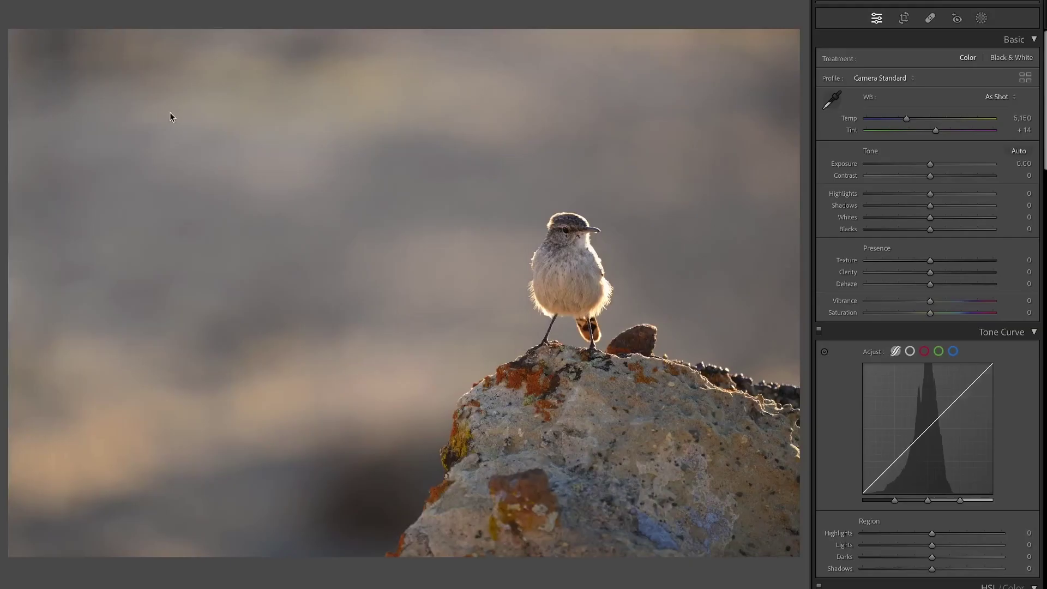
key("g")
left_click(122, 132, "ctrl")
key("n")
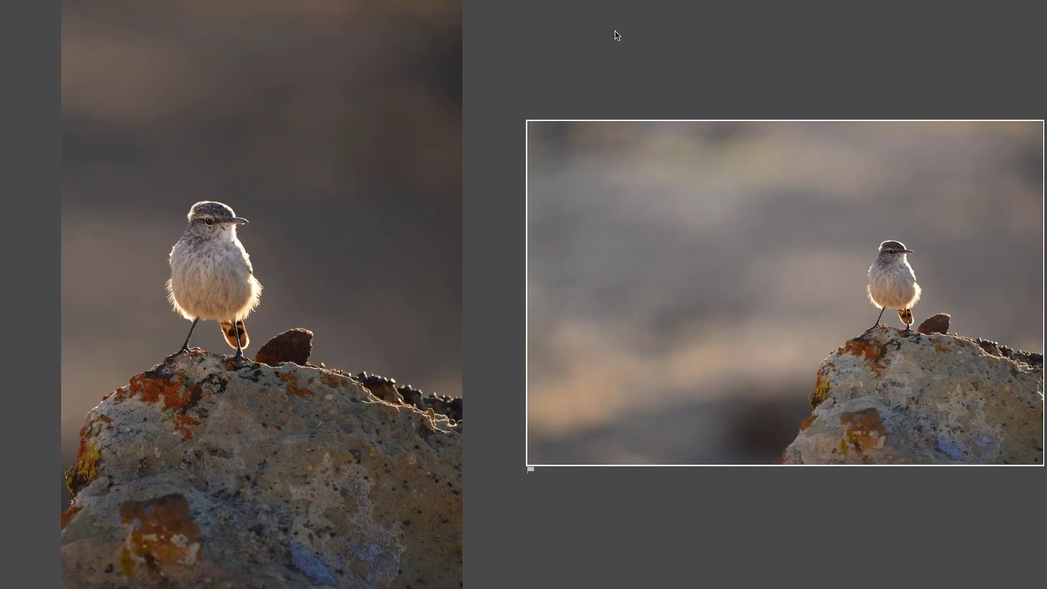
Open the dark bird photo _DS99937 in Develop and set Temp to 5,566 and Exposure to +0.20.
double_click(385, 171)
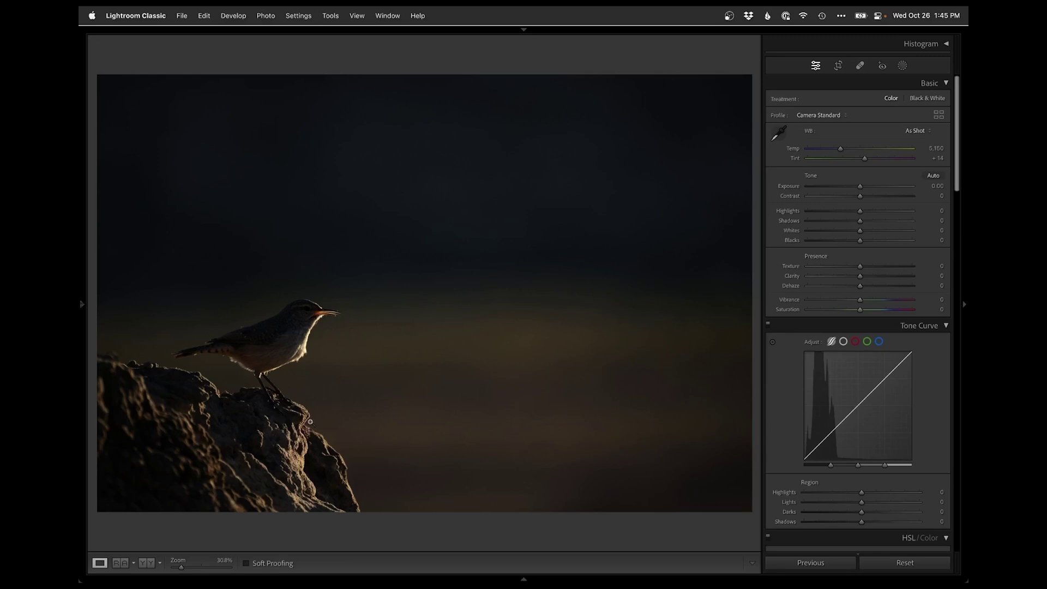
left_click(844, 149)
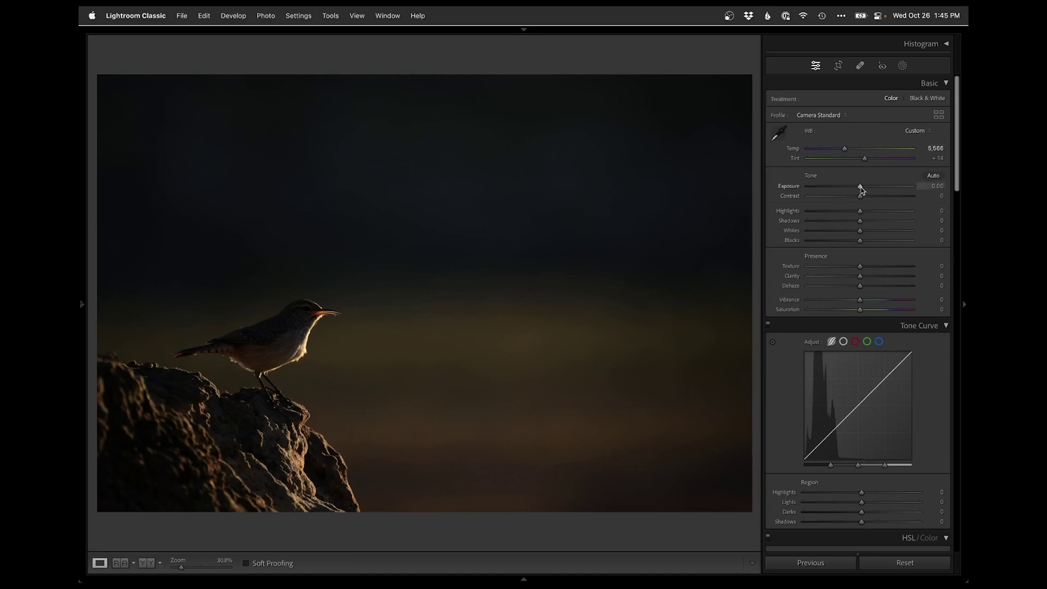
left_click_drag(861, 187, 862, 188)
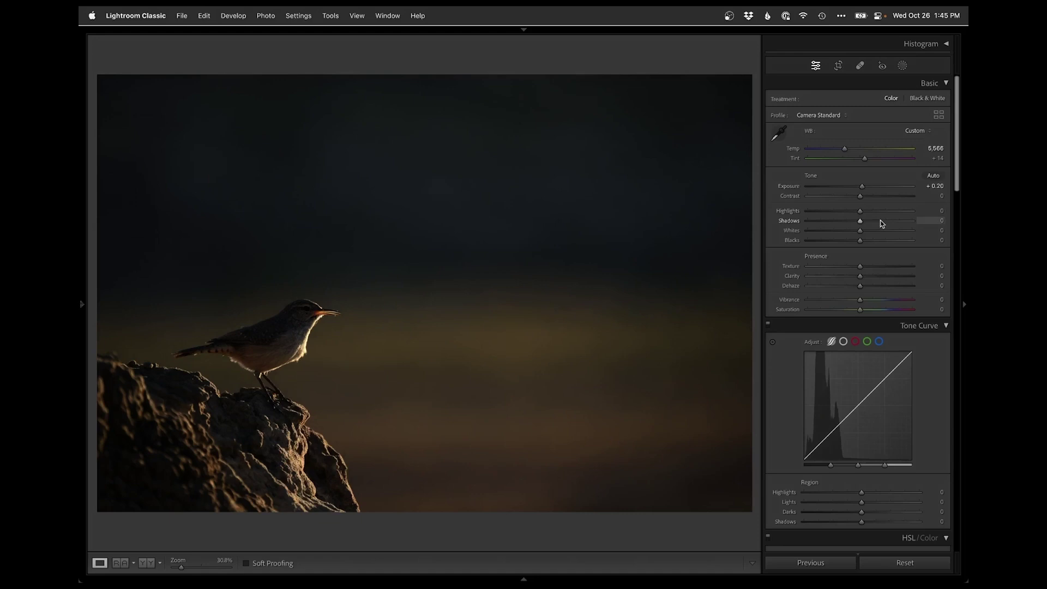
Try raising the Shadows to +35.
mouse_move(888, 223)
left_mouse_down()
mouse_move(901, 220)
mouse_move(860, 222)
mouse_move(872, 226)
left_mouse_up()
key("super+z")
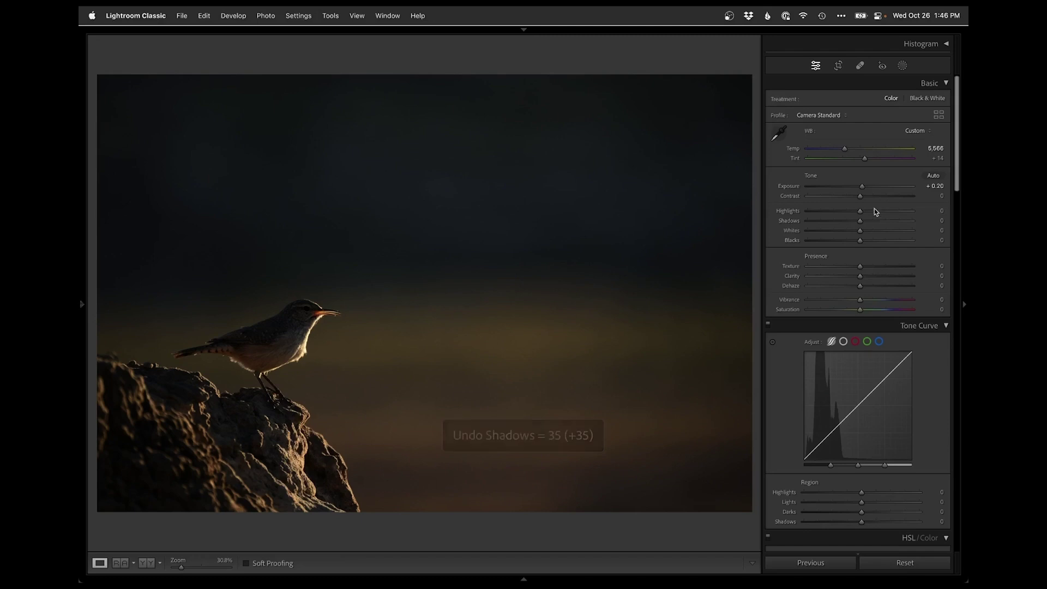
Create a Select Subject mask for the bird on the rock.
left_click(903, 65)
left_click(800, 111)
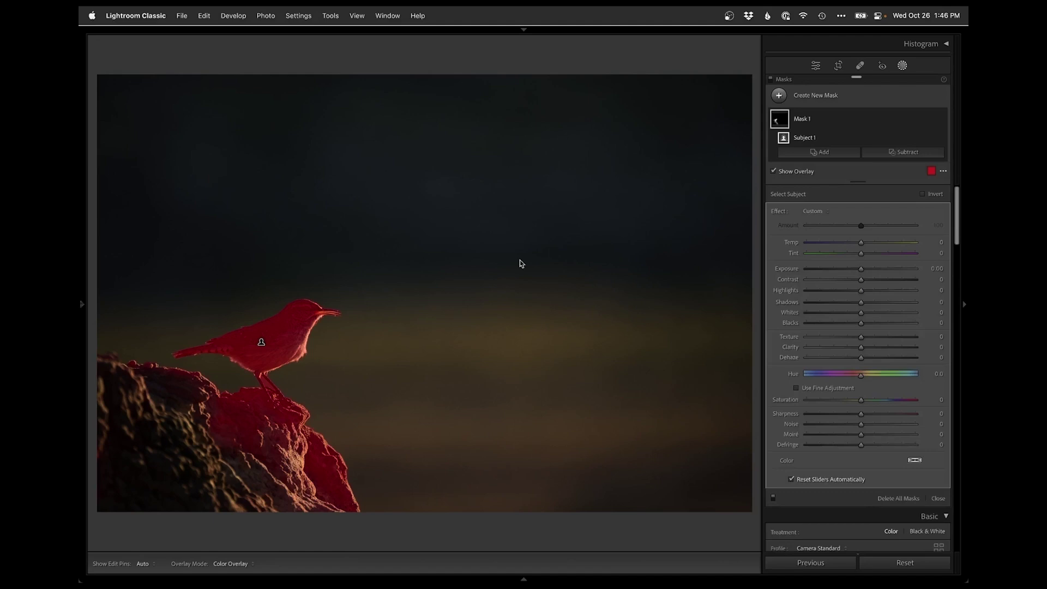
Subtract the rock and the bird's feet from the subject mask with a size 10 brush and hide the mask overlay.
left_click(872, 153)
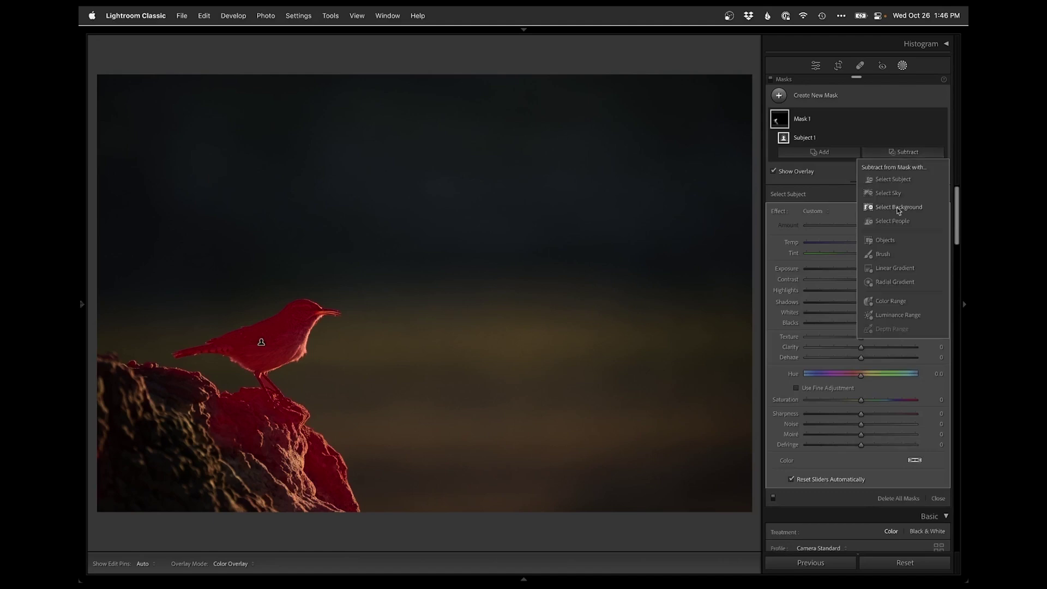
left_click(893, 255)
mouse_move(270, 410)
left_mouse_down()
mouse_move(109, 356)
mouse_move(96, 436)
mouse_move(138, 441)
mouse_move(178, 430)
mouse_move(171, 405)
mouse_move(156, 409)
mouse_move(117, 385)
mouse_move(236, 436)
left_mouse_up()
mouse_move(275, 411)
left_mouse_down()
mouse_move(303, 410)
mouse_move(272, 419)
mouse_move(264, 442)
mouse_move(210, 470)
mouse_move(323, 484)
mouse_move(291, 525)
mouse_move(388, 509)
left_mouse_up()
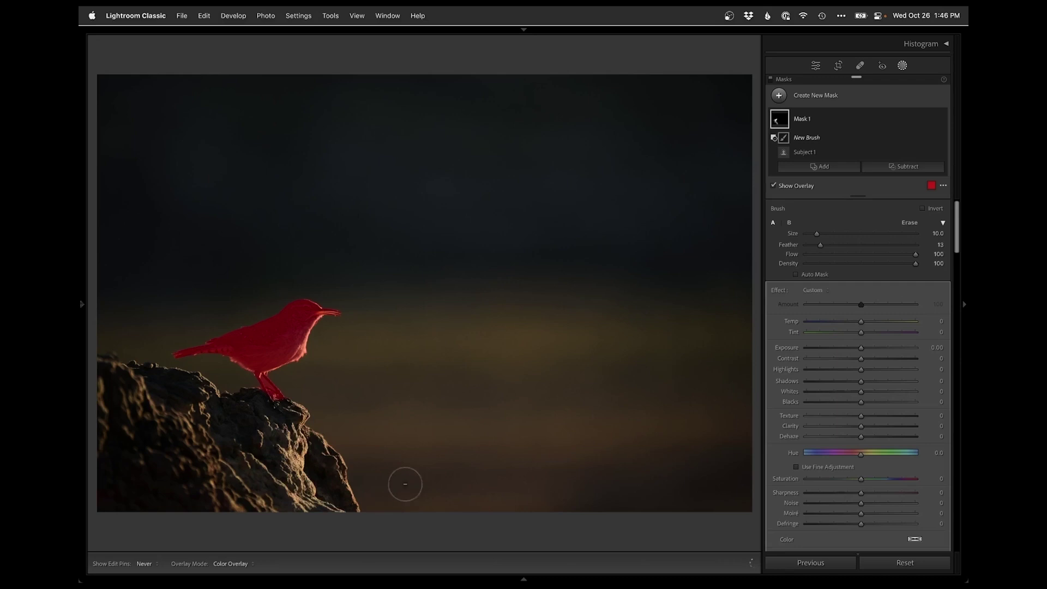
key("h")
mouse_move(252, 394)
left_mouse_down()
mouse_move(281, 403)
mouse_move(265, 394)
left_mouse_up()
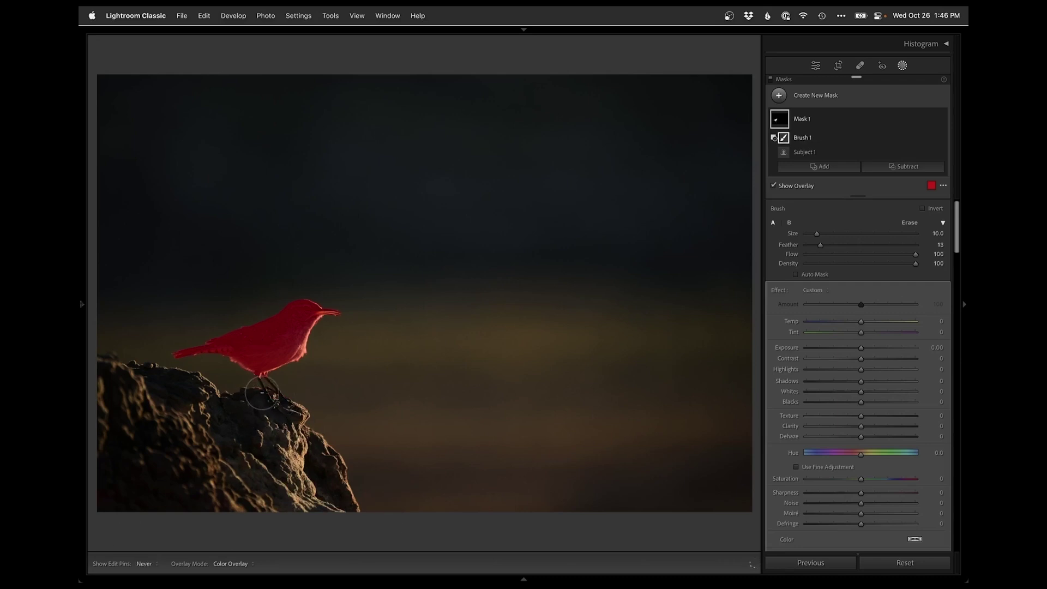
key("h")
left_click(773, 185)
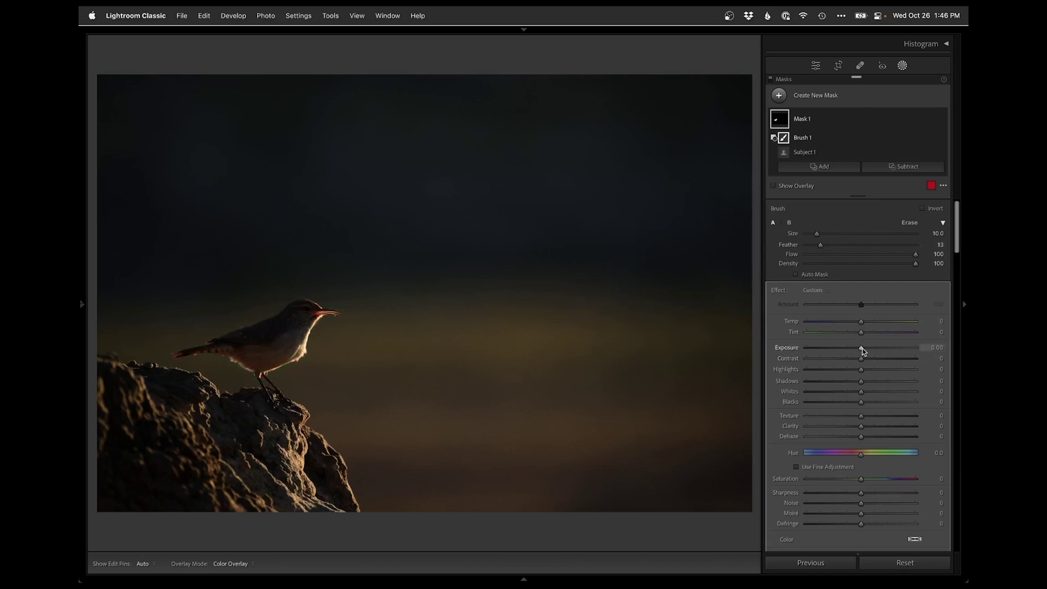
Set the bird mask to Exposure 0.35, Shadows 75, Temp 9 and Blacks -6, and compare with the mask off and on.
left_click_drag(862, 350, 864, 352)
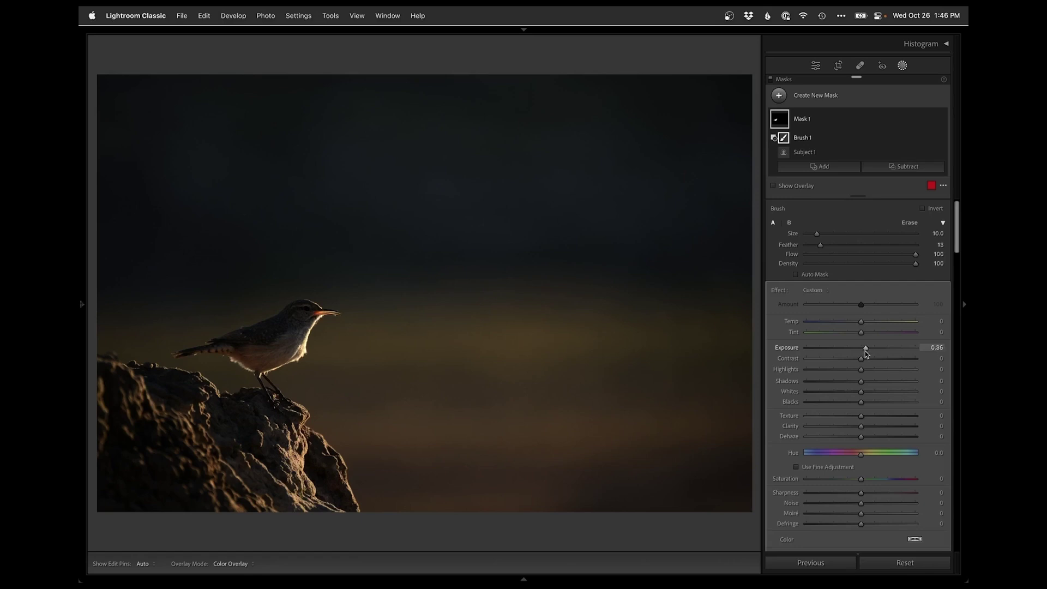
left_click_drag(898, 383, 902, 382)
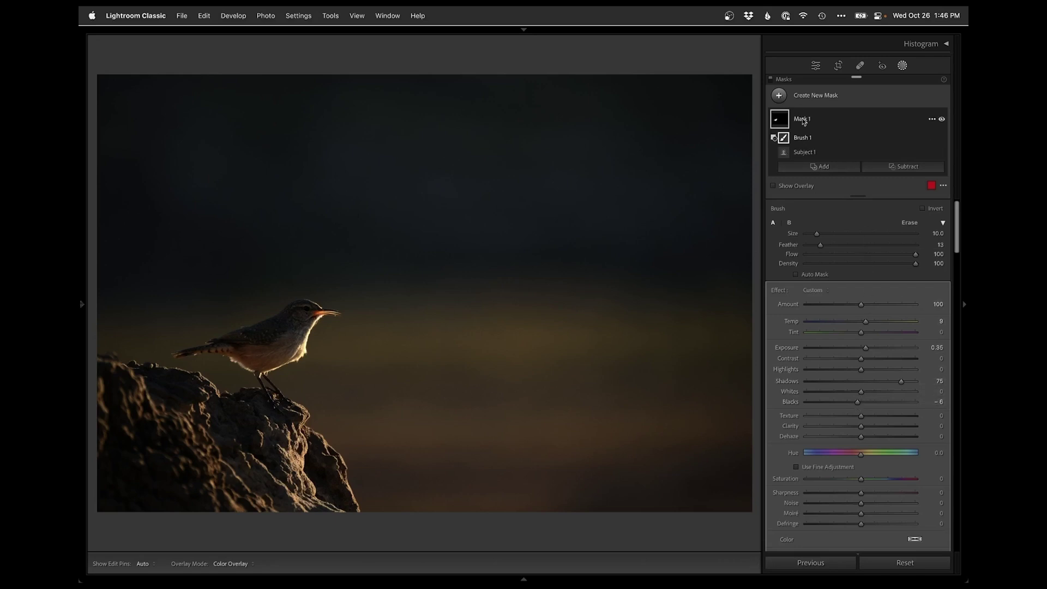
left_click(941, 120)
left_click(941, 119)
left_click(942, 120)
left_click(941, 120)
Add a diagonal linear gradient mask over the rock, set its Highlights to -87 and leave masking.
left_click(815, 100)
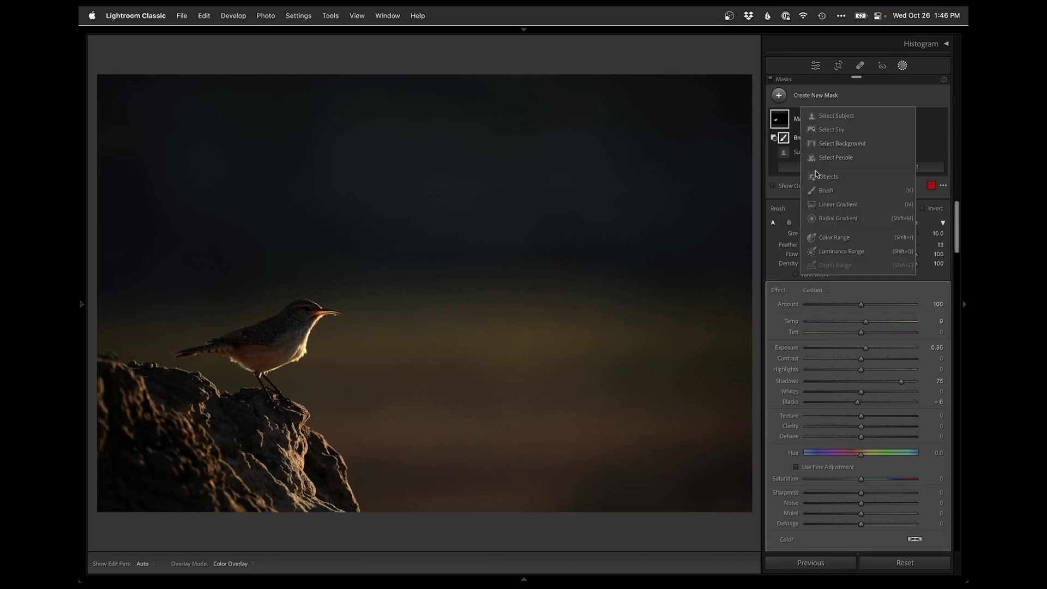
left_click(826, 204)
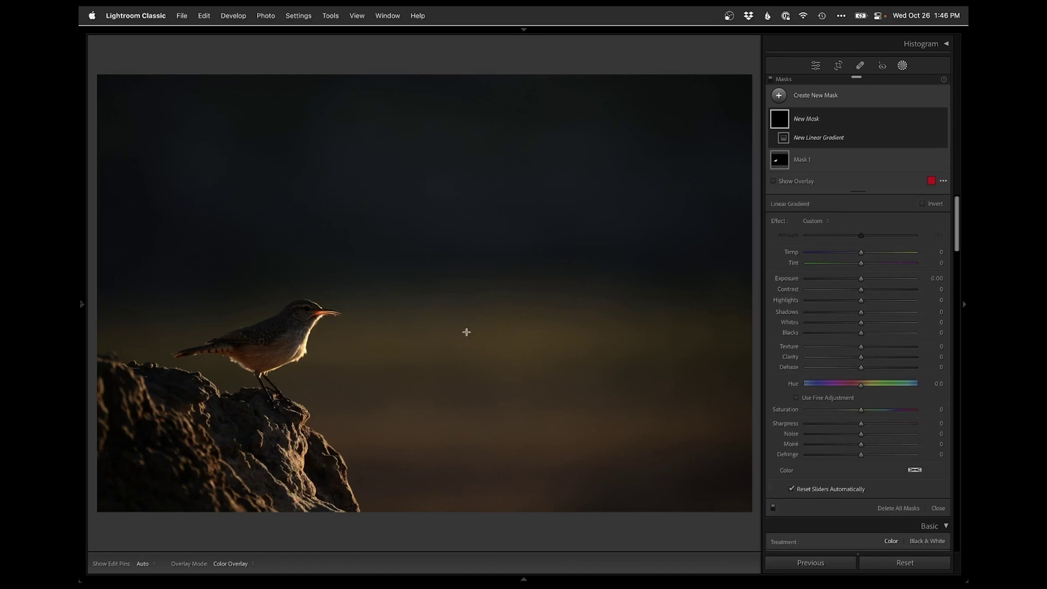
left_click_drag(286, 417, 308, 363)
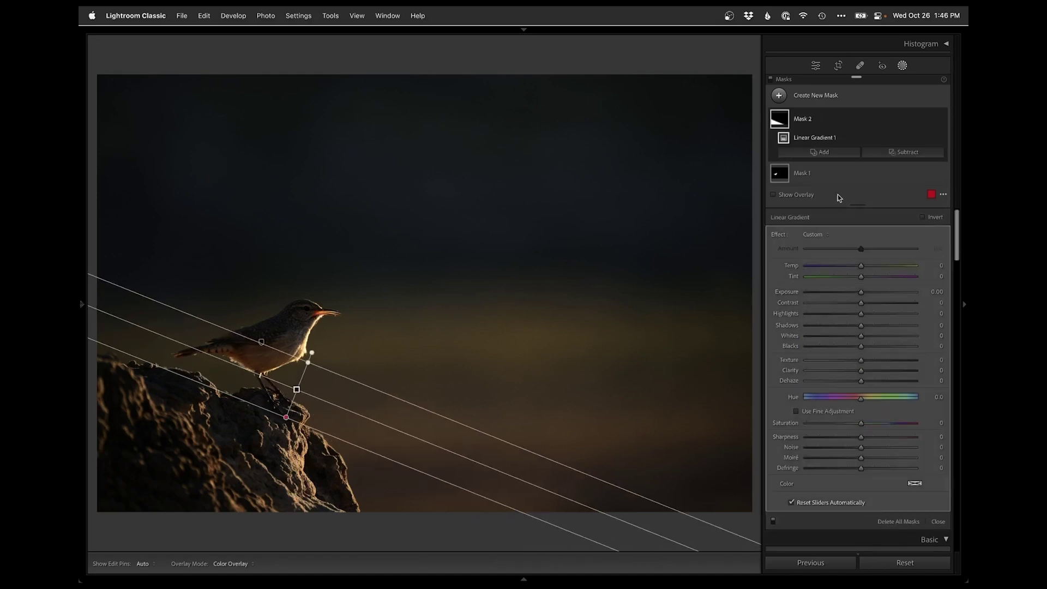
left_click_drag(845, 313, 813, 313)
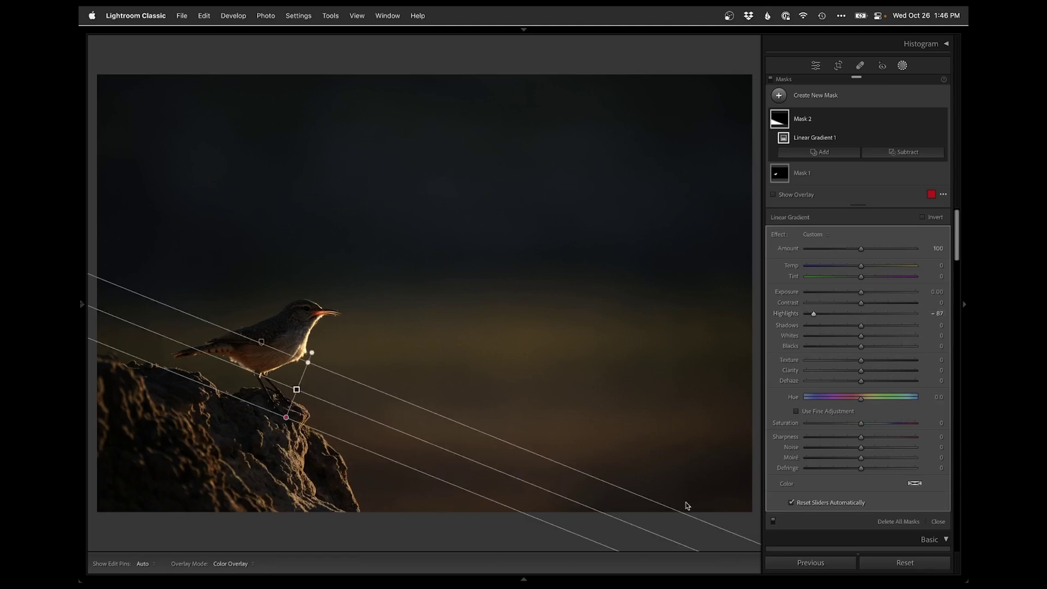
left_click(815, 66)
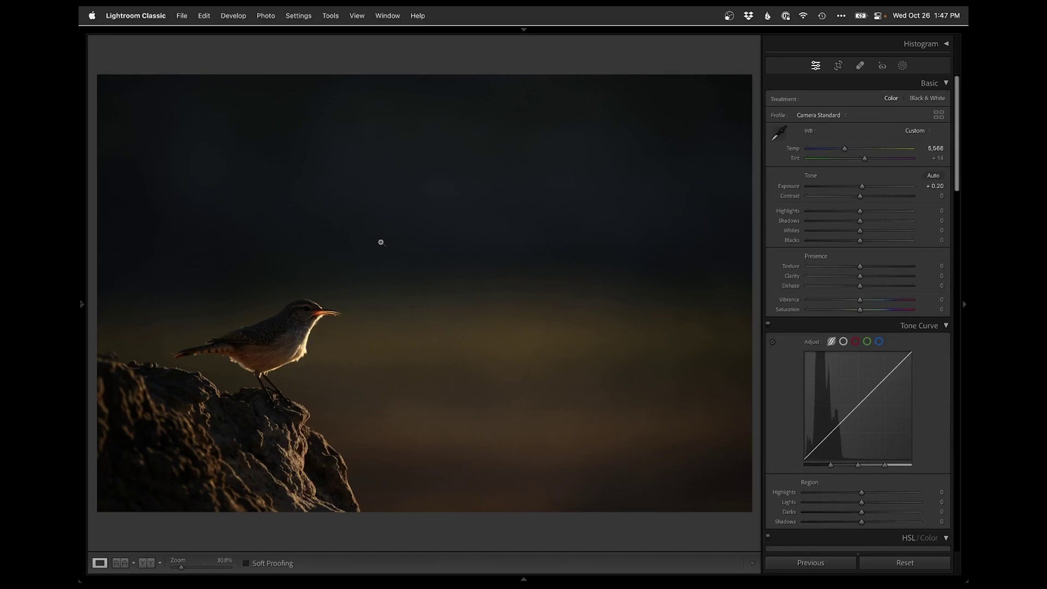
Add a horizontal linear gradient mask darkening the background above the bird and set its Exposure to -0.71.
key("m")
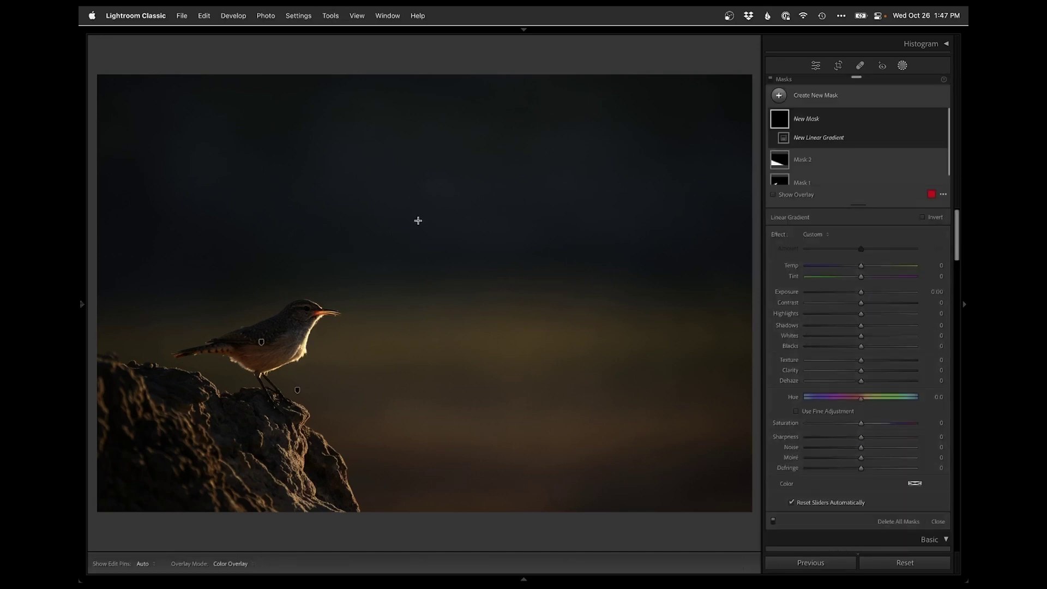
left_click_drag(417, 216, 417, 304)
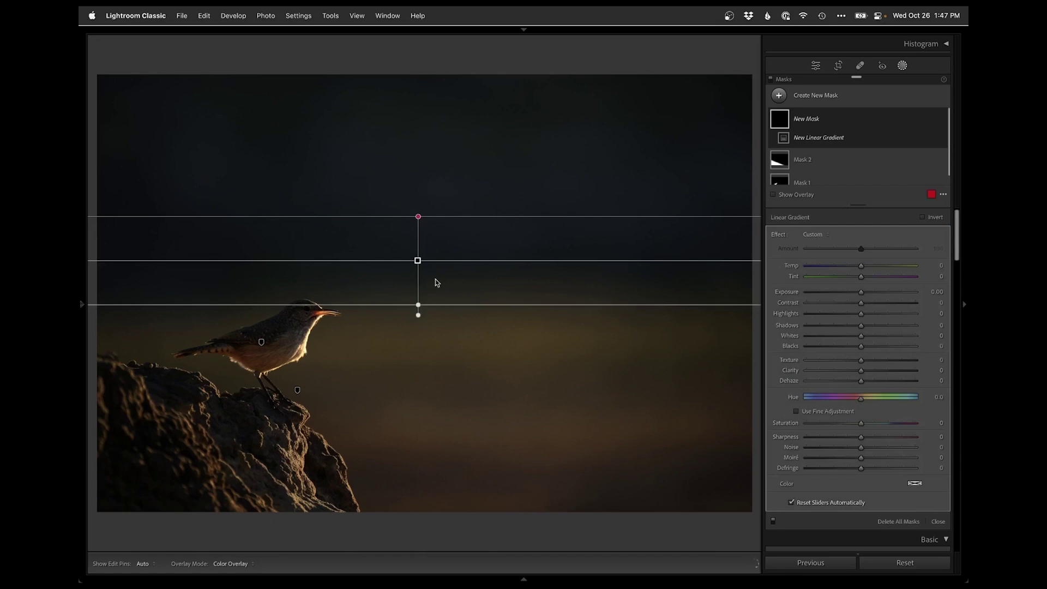
left_click_drag(861, 292, 852, 295)
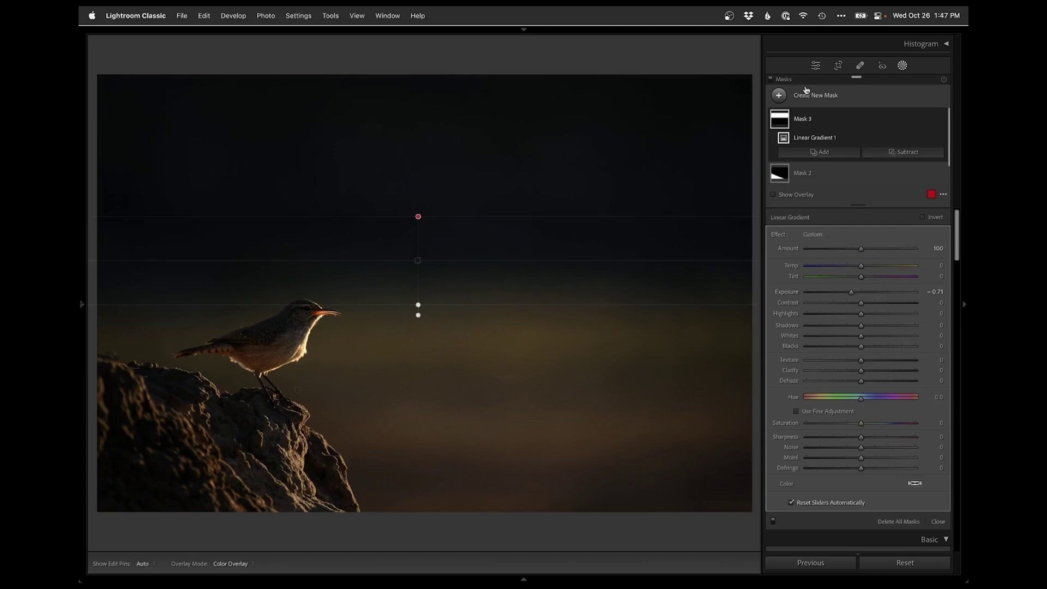
Leave masking, open the photo in Photoshop, and view it full screen, zoomed in on the bird.
left_click(816, 66)
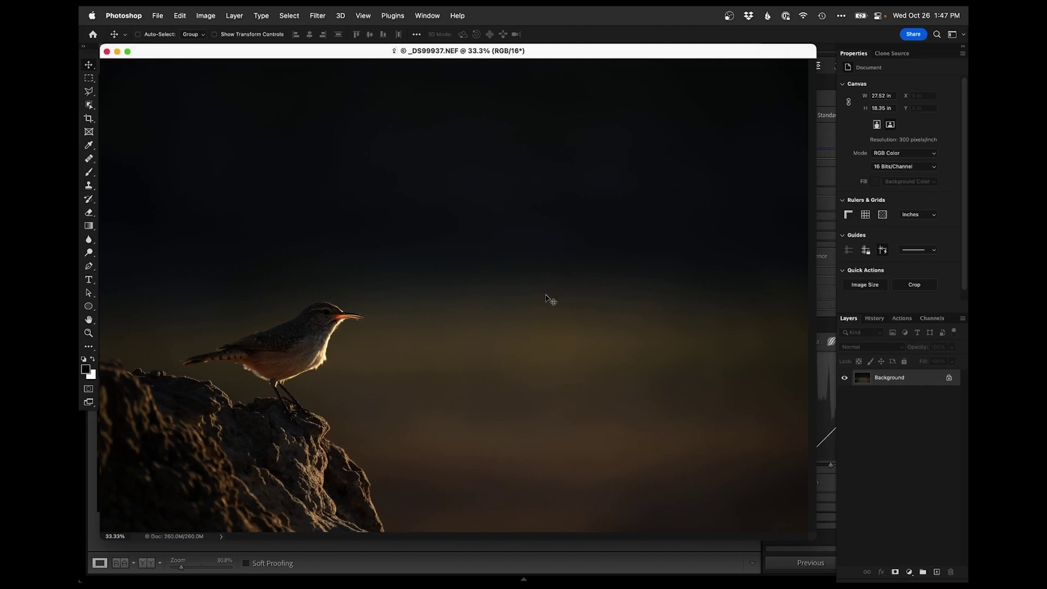
key("f")
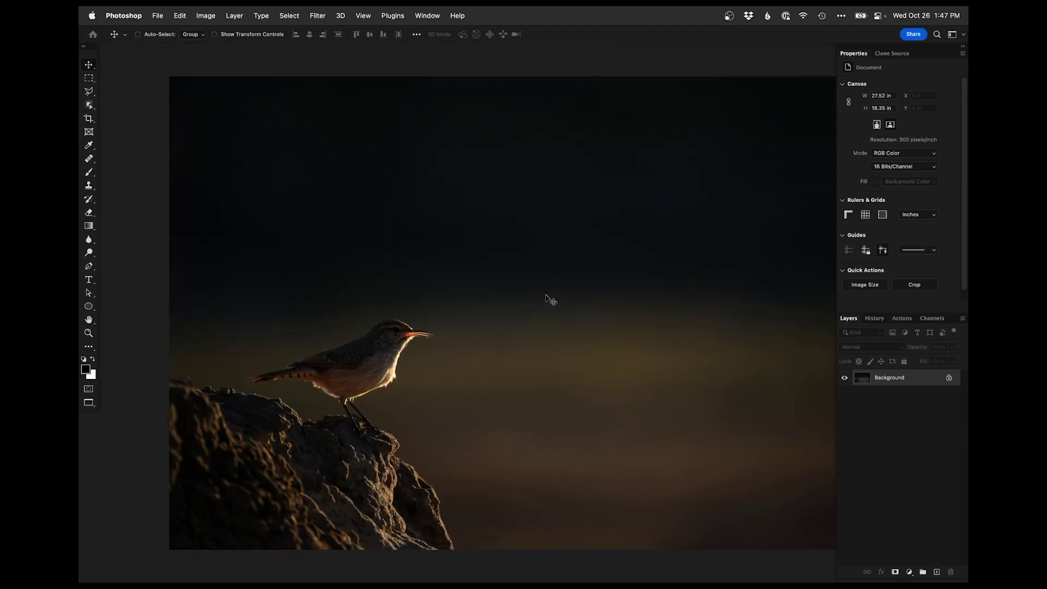
left_click_drag(442, 276, 393, 250)
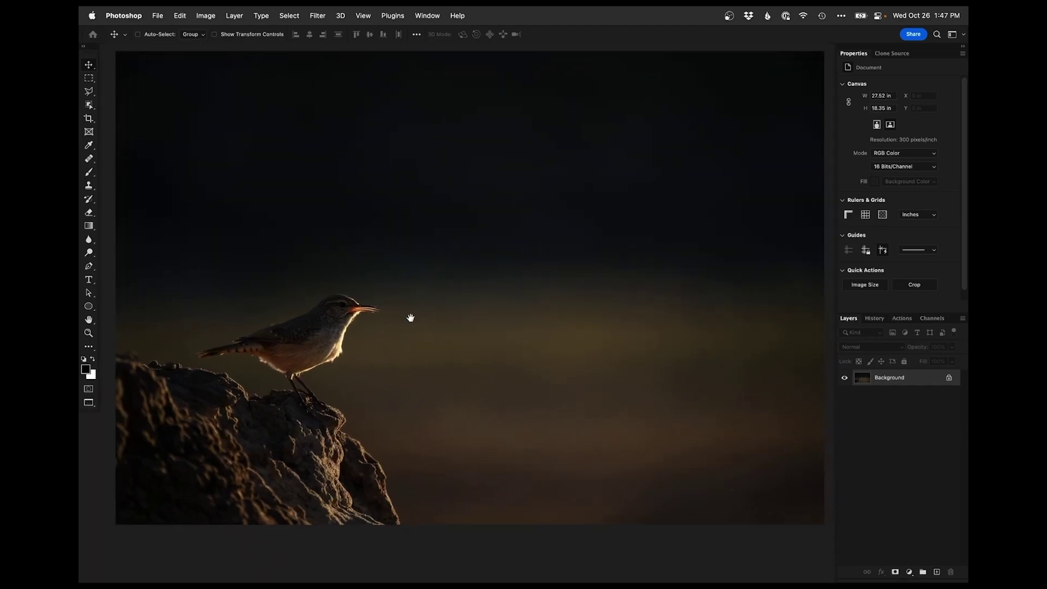
left_click_drag(409, 336, 407, 342)
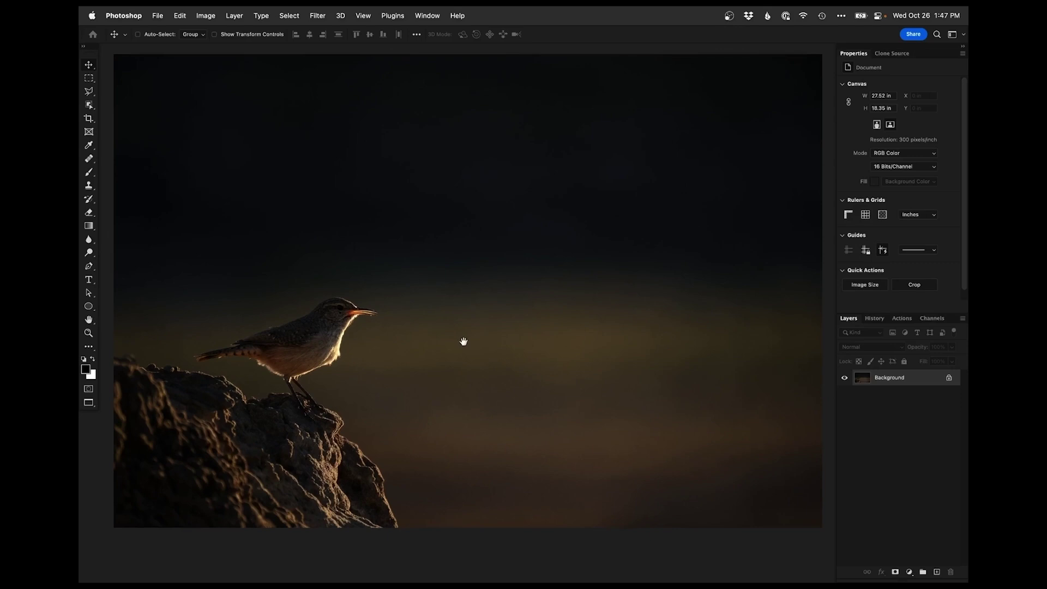
left_click_drag(475, 373, 467, 372)
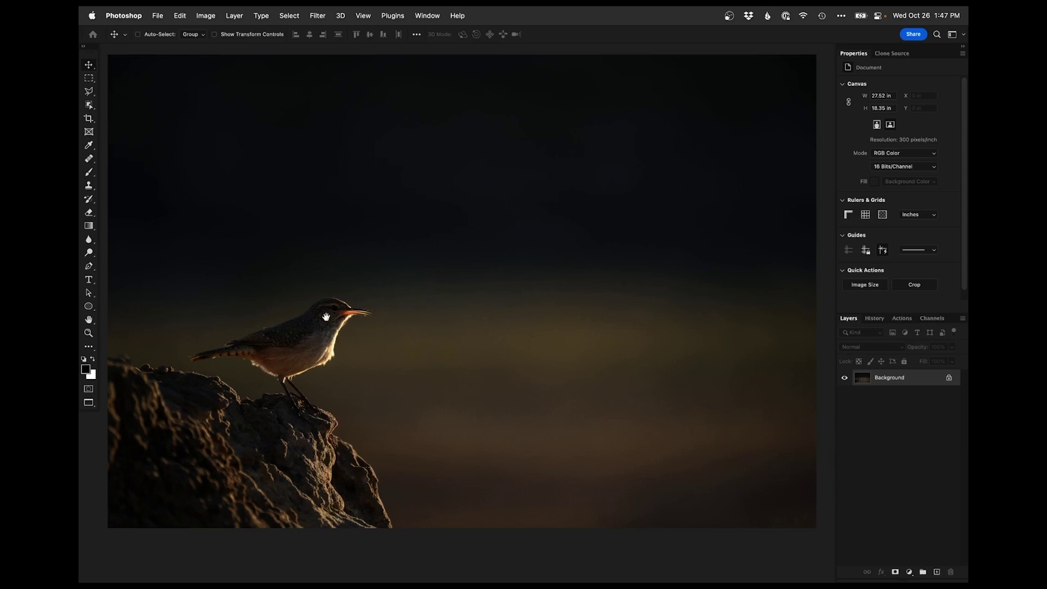
scroll(337, 323, "up", 3)
left_click_drag(232, 335, 303, 301)
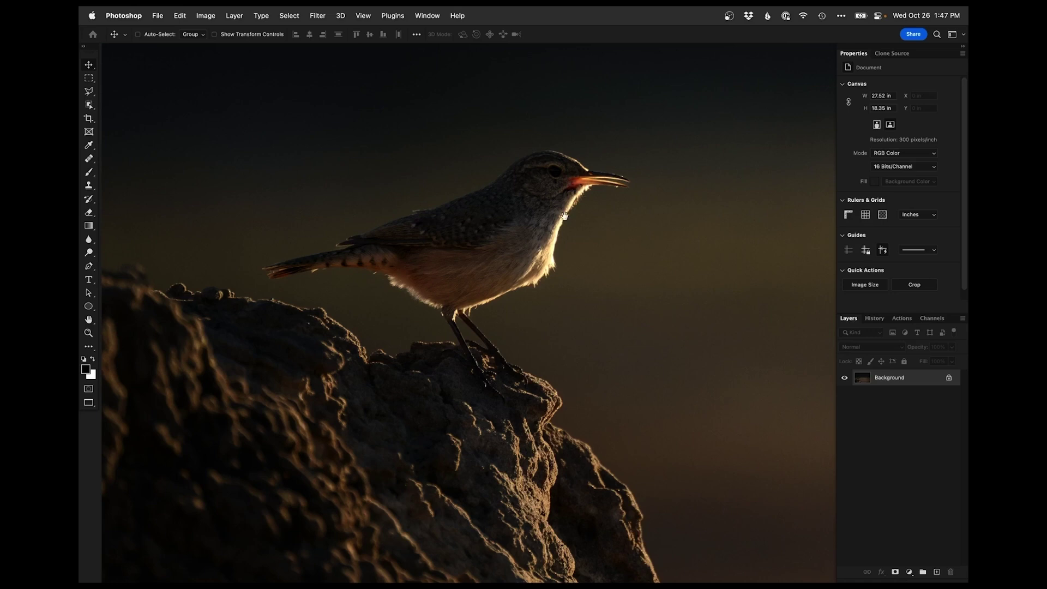
left_click_drag(510, 279, 498, 290)
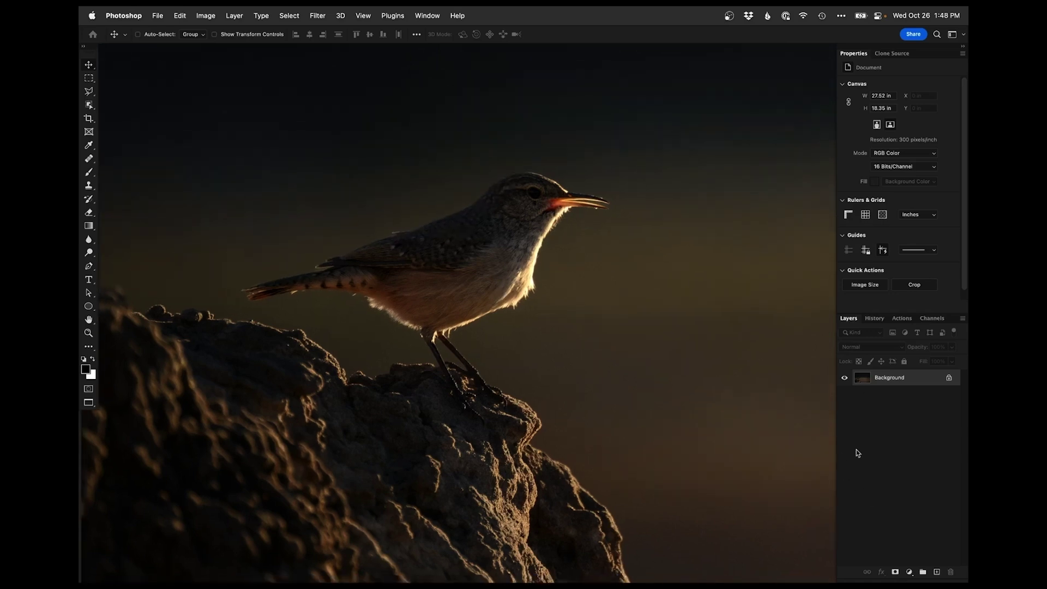
Add a Curves adjustment layer brightening the midtones from Input 133 to Output 194, and invert its mask to black.
left_click(909, 571)
left_click(906, 398)
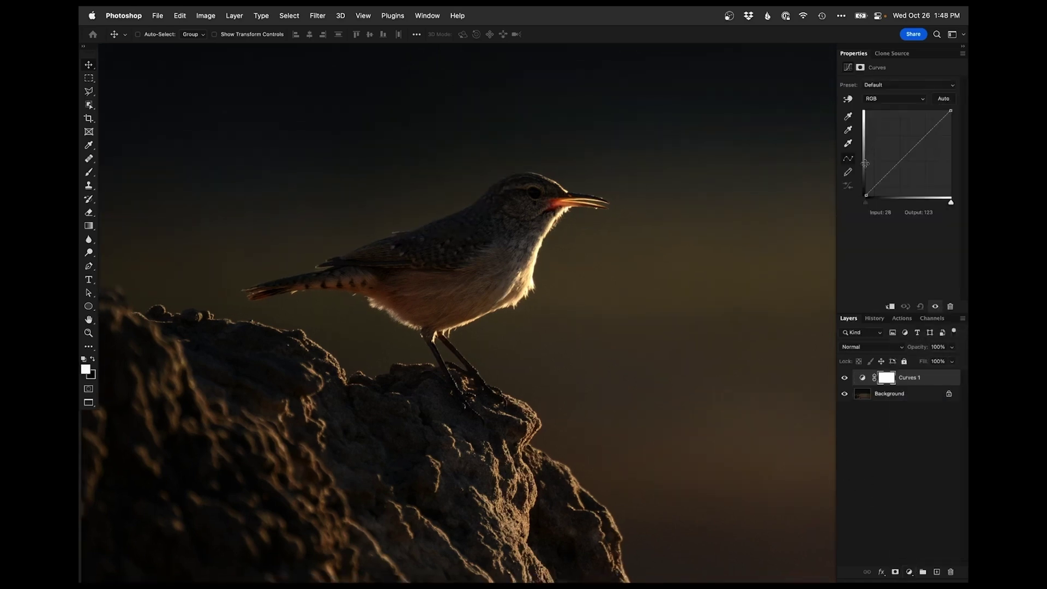
left_click_drag(922, 135, 909, 132)
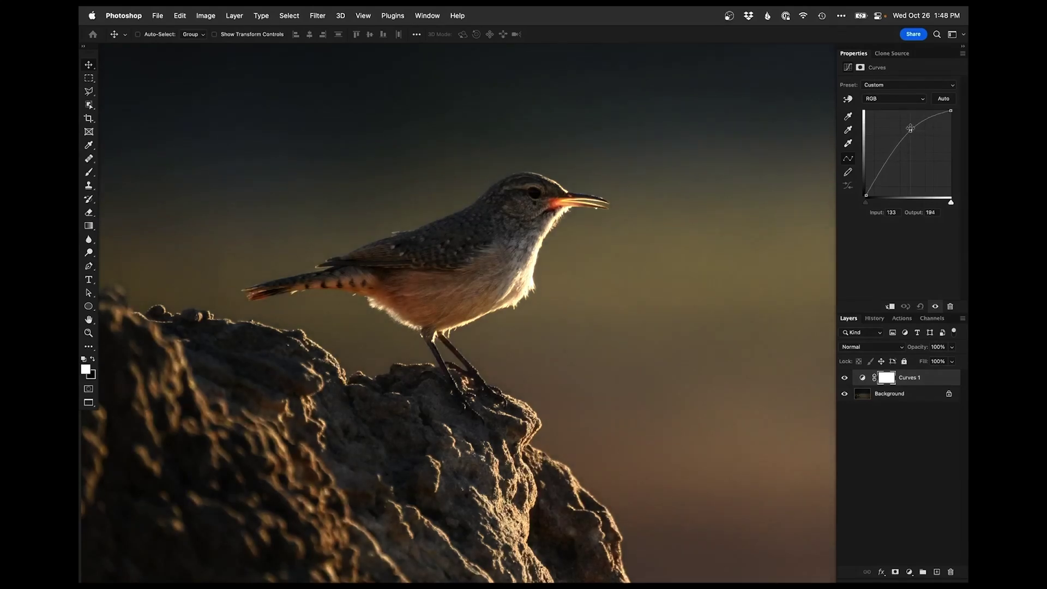
key("super+i")
Paint white on the Curves mask over the bird's tail, body and legs with a soft round brush.
key("b")
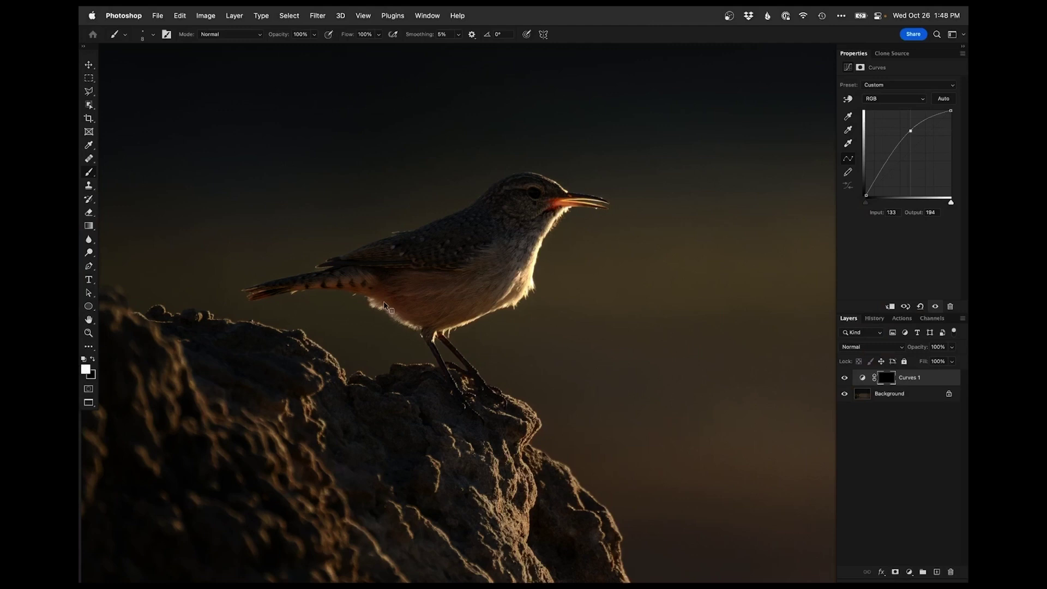
right_click(384, 306)
left_click(405, 393)
left_click(316, 294)
mouse_move(258, 305)
left_mouse_down()
mouse_move(267, 295)
mouse_move(255, 295)
left_mouse_up()
mouse_move(346, 290)
left_mouse_down()
mouse_move(400, 293)
mouse_move(390, 306)
mouse_move(419, 320)
mouse_move(401, 297)
mouse_move(442, 317)
mouse_move(405, 292)
mouse_move(456, 305)
mouse_move(509, 254)
mouse_move(452, 293)
mouse_move(505, 265)
left_mouse_up()
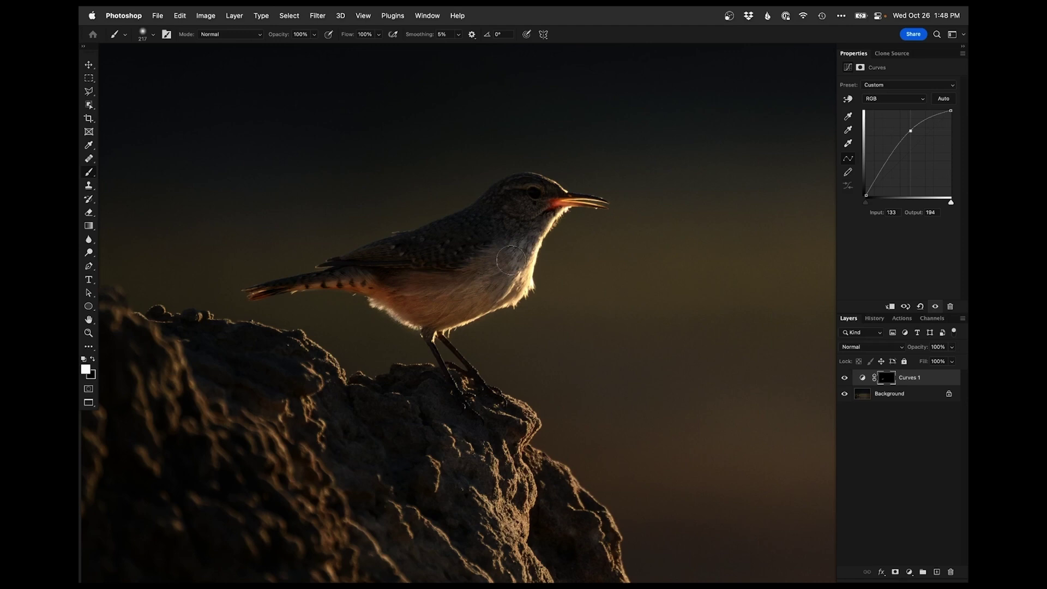
left_click_drag(447, 328, 435, 327)
Enlarge the brush and paint more white over the bird's breast and belly, then compare with the Curves layer off and on.
key("x")
key("bracketleft")
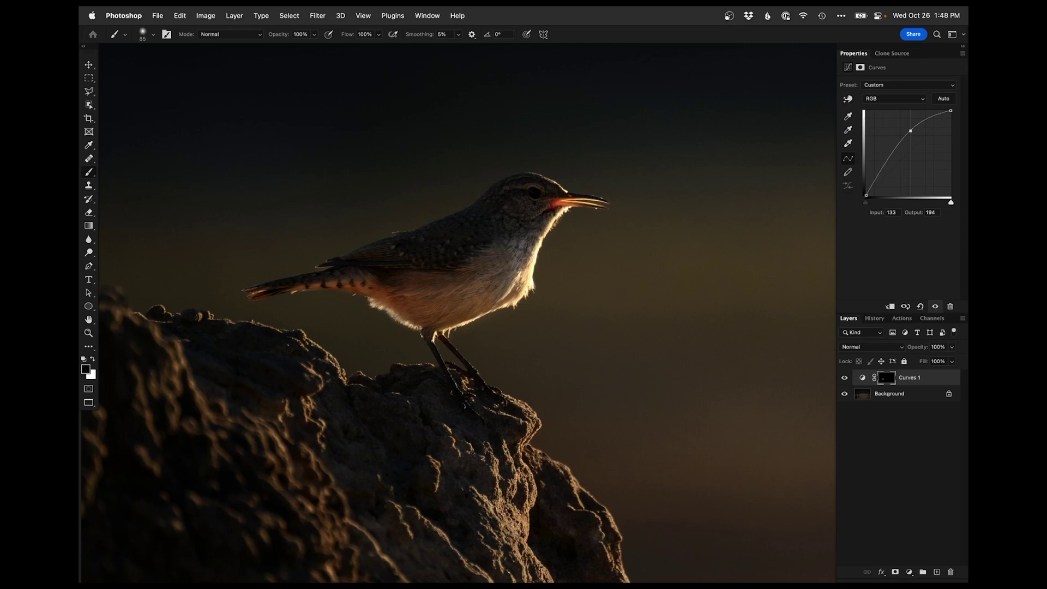
key("bracketright")
key("bracketright")
key("bracketright")
key("bracketright")
key("bracketright")
key("x")
left_click_drag(499, 262, 447, 303)
left_click(844, 378)
left_click(844, 378)
left_click(844, 378)
left_click(845, 378)
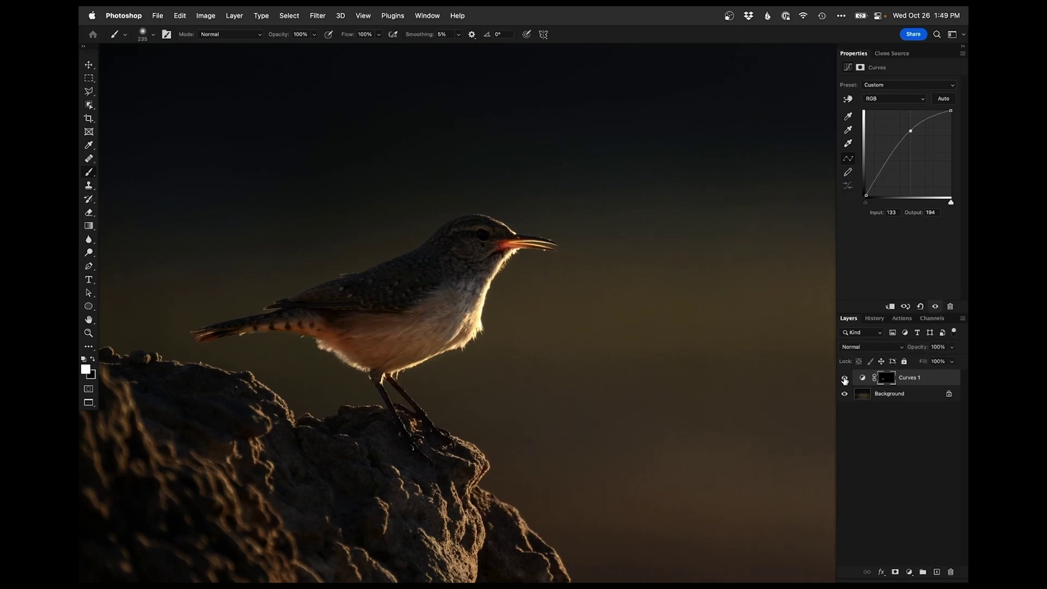
Brighten the brow line, cheek, eye surround and crown of the bird's head by painting white with a small brush on the Curves mask.
mouse_move(500, 253)
left_mouse_down()
mouse_move(482, 253)
mouse_move(527, 238)
left_mouse_up()
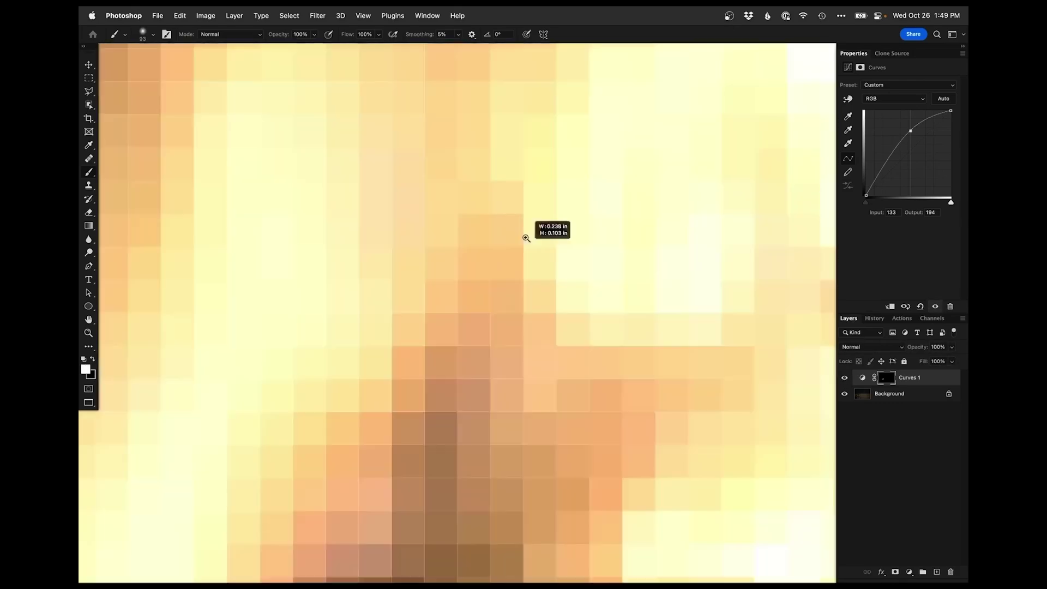
key("super+0")
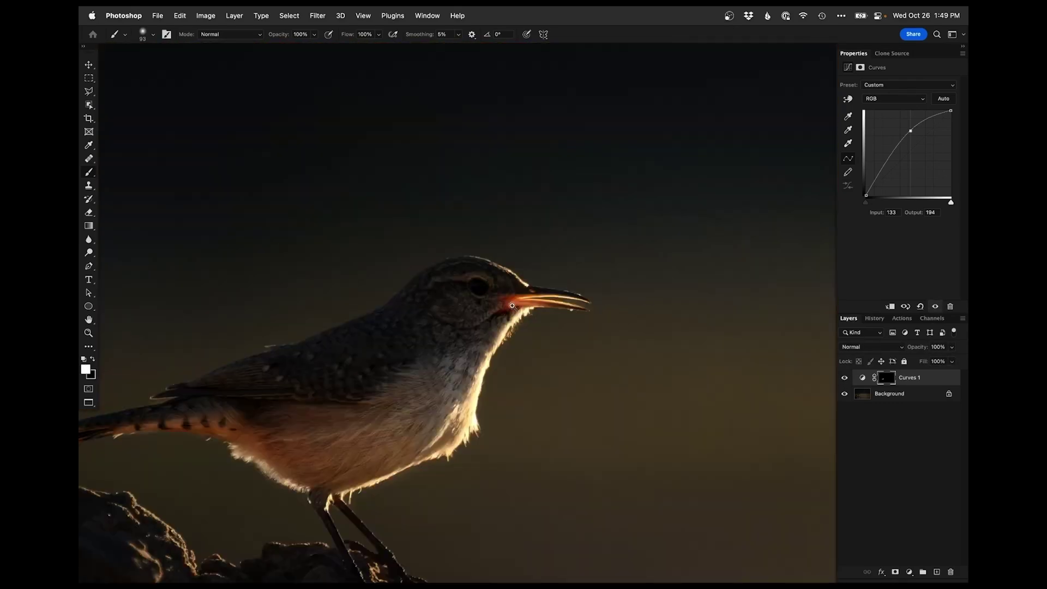
left_click_drag(544, 290, 510, 302)
left_click(480, 282, "super")
left_click_drag(414, 282, 404, 275)
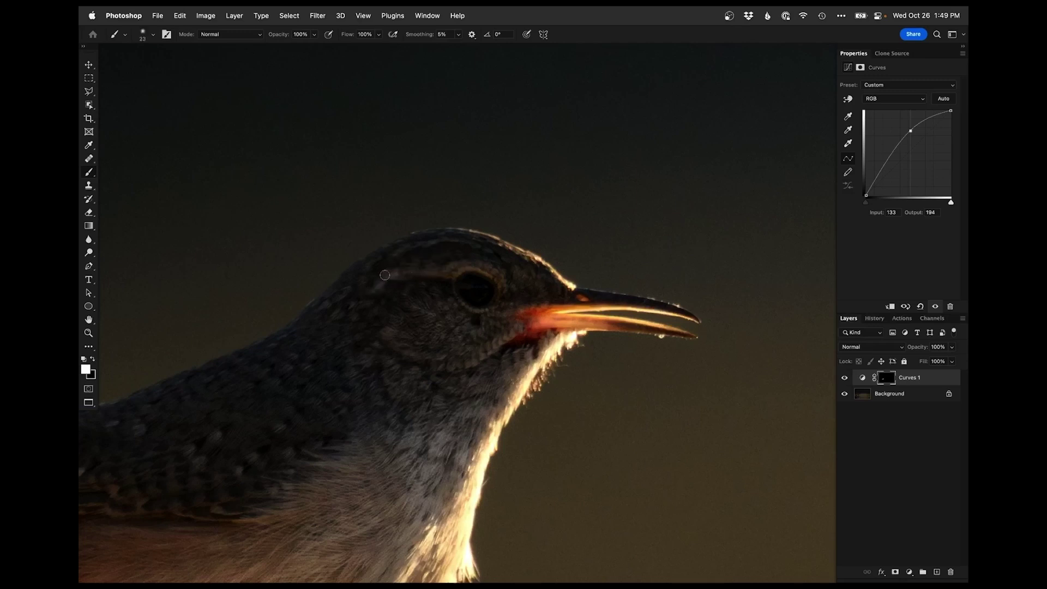
left_click_drag(495, 272, 518, 272)
mouse_move(454, 317)
left_mouse_down()
mouse_move(433, 338)
mouse_move(475, 342)
mouse_move(503, 315)
mouse_move(487, 333)
mouse_move(507, 336)
mouse_move(465, 357)
mouse_move(409, 354)
left_mouse_up()
left_click_drag(484, 303, 457, 301)
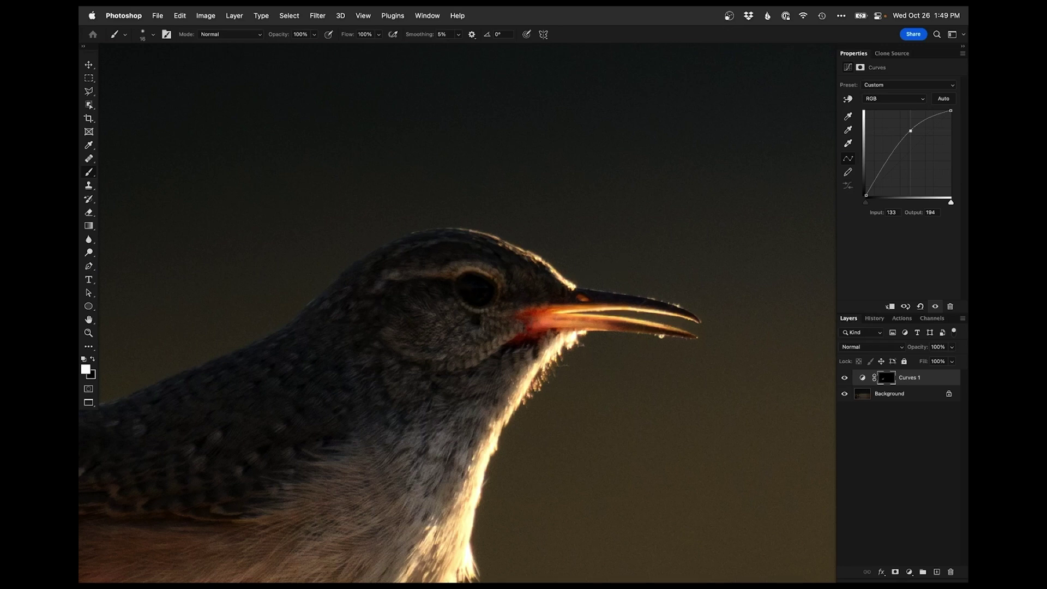
left_click_drag(502, 244, 483, 240)
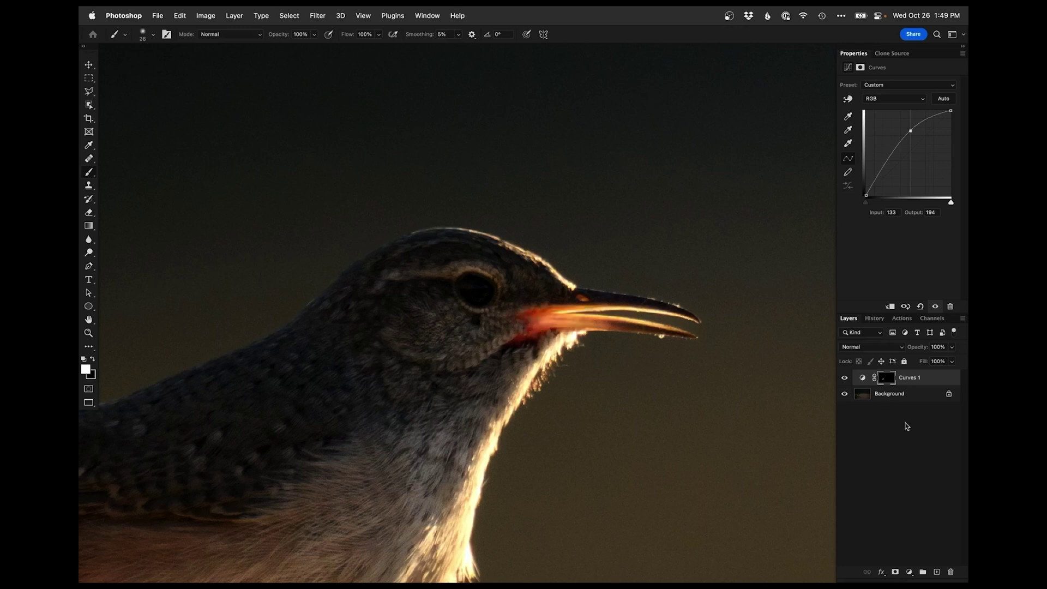
Add a second Curves adjustment layer raising Input 98 to Output 203, invert its mask to black and shrink the brush.
left_click(909, 572)
left_click(927, 397)
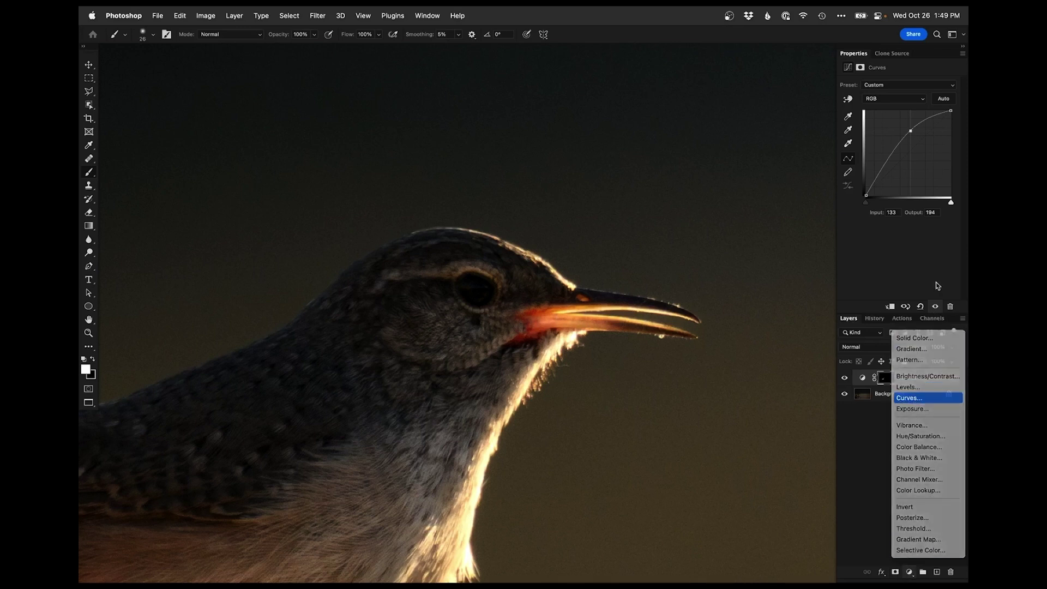
left_click_drag(914, 141, 898, 127)
key("super+i")
key("bracketleft")
key("bracketleft")
key("bracketleft")
key("bracketleft")
key("bracketleft")
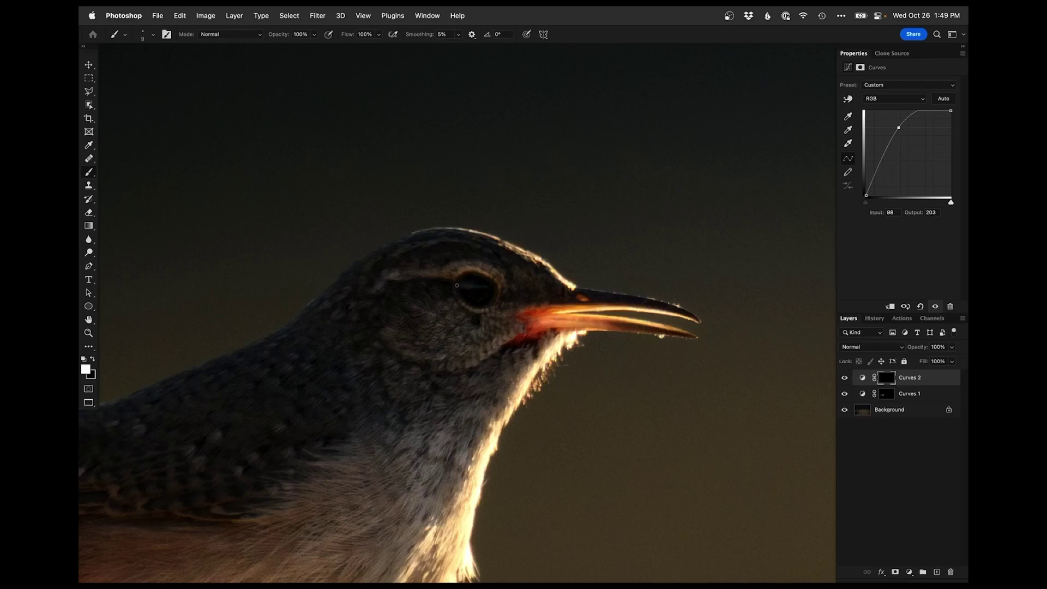
Set the Curves 2 layer's blend mode to Luminosity and compare the bird's head with the Normal blend mode.
left_click(845, 378)
left_click(844, 379)
left_click(871, 347)
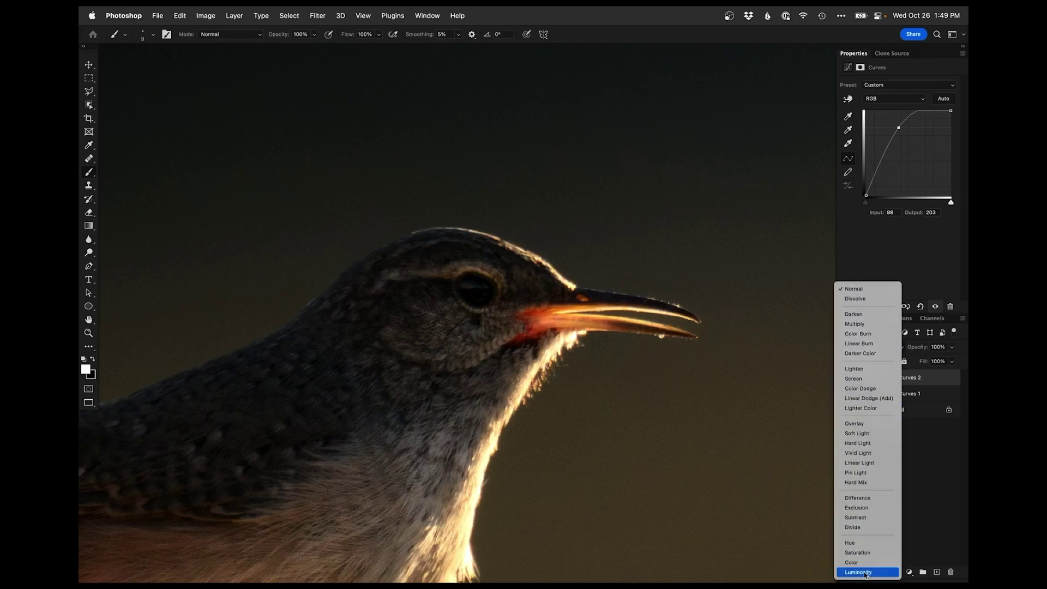
left_click(870, 572)
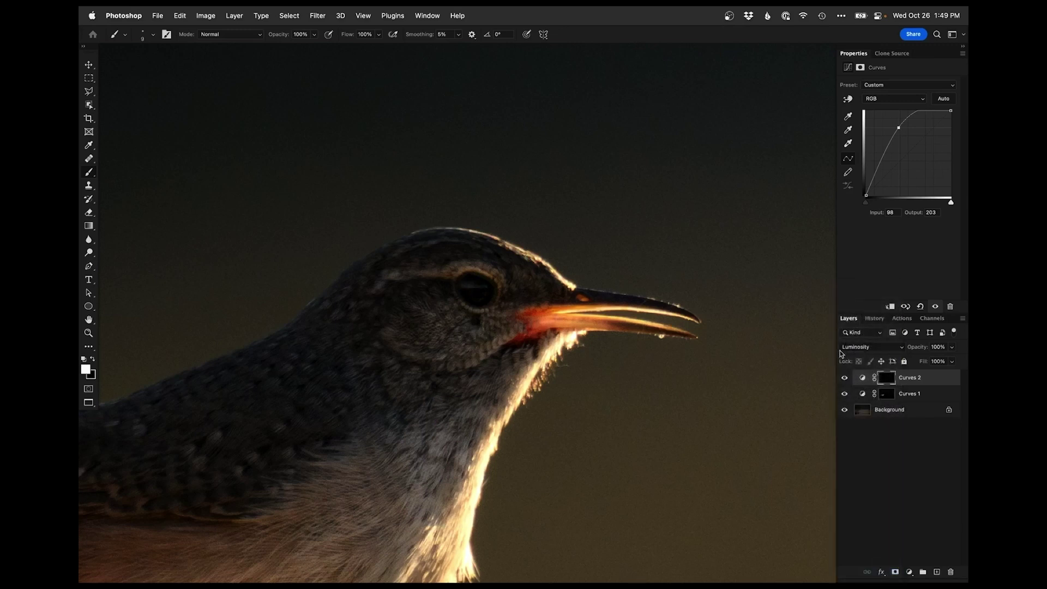
key("super+z")
scroll(476, 299, "up", 5)
key("super+shift+z")
key("super+z")
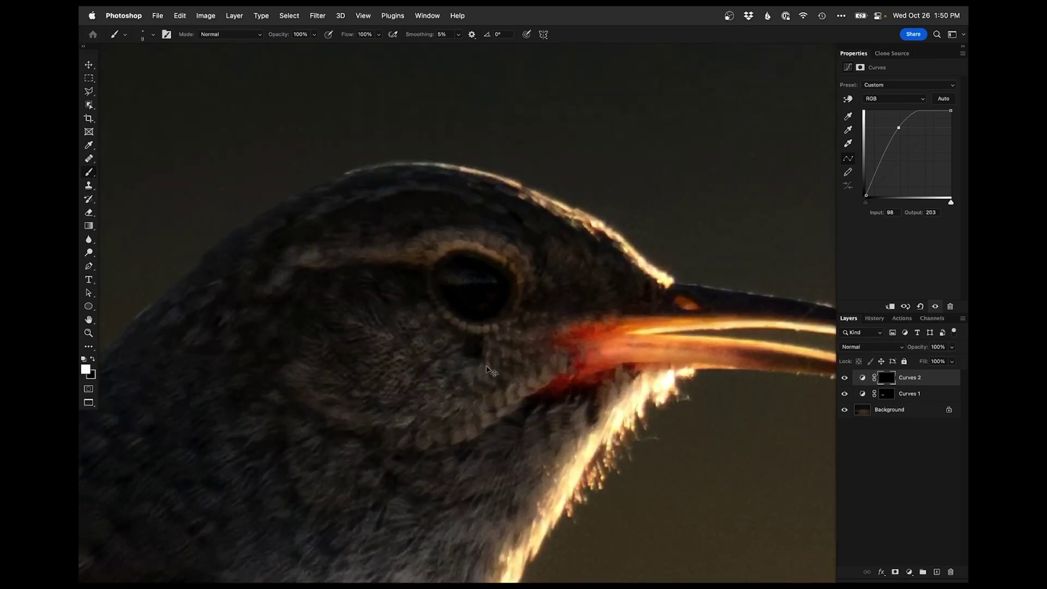
key("super+shift+z")
Compare the whole photo with both Curves adjustment layers off and on, and save the document.
scroll(463, 295, "down", 2)
scroll(463, 294, "down", 5)
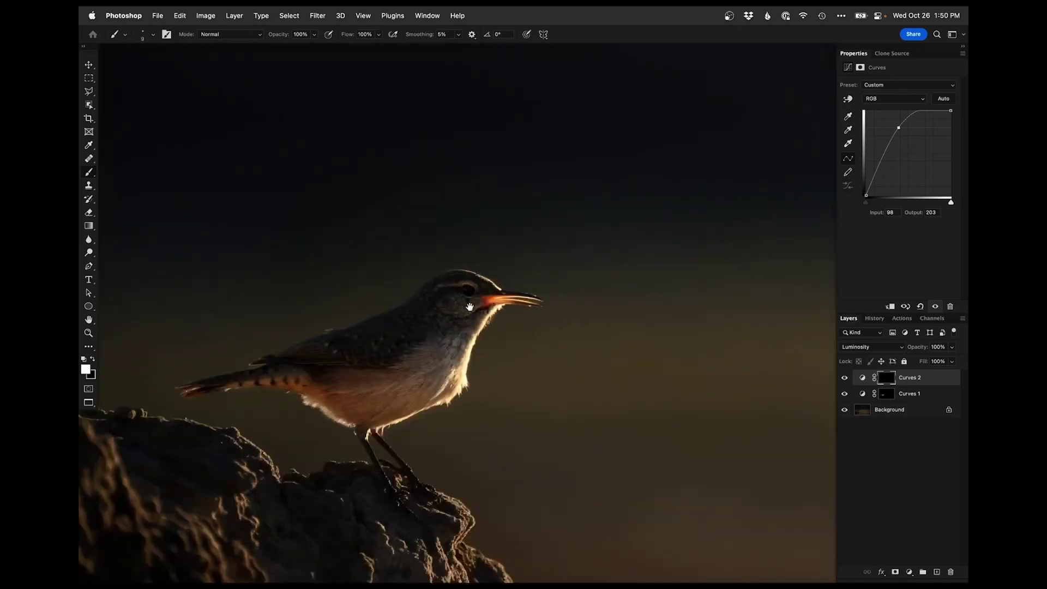
left_click_drag(485, 333, 425, 364)
scroll(475, 348, "down", 3)
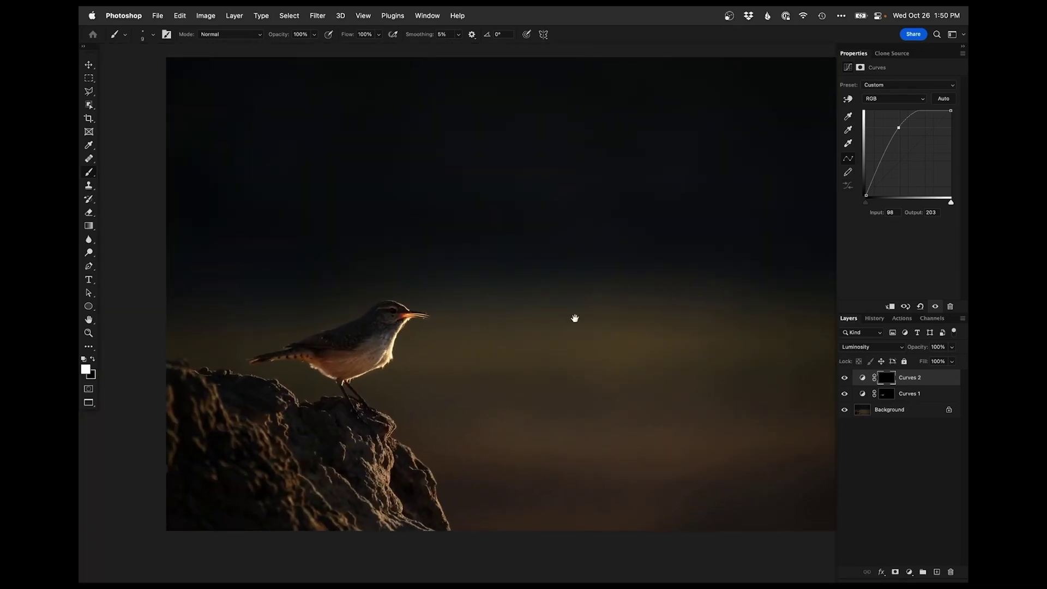
scroll(645, 440, "right", 3)
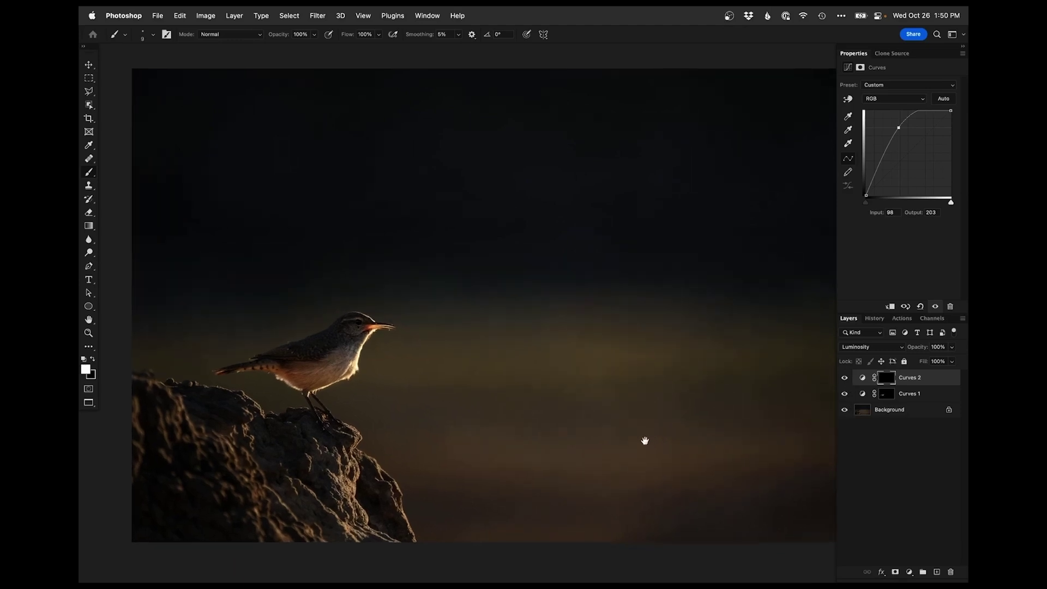
left_click(844, 410, "alt")
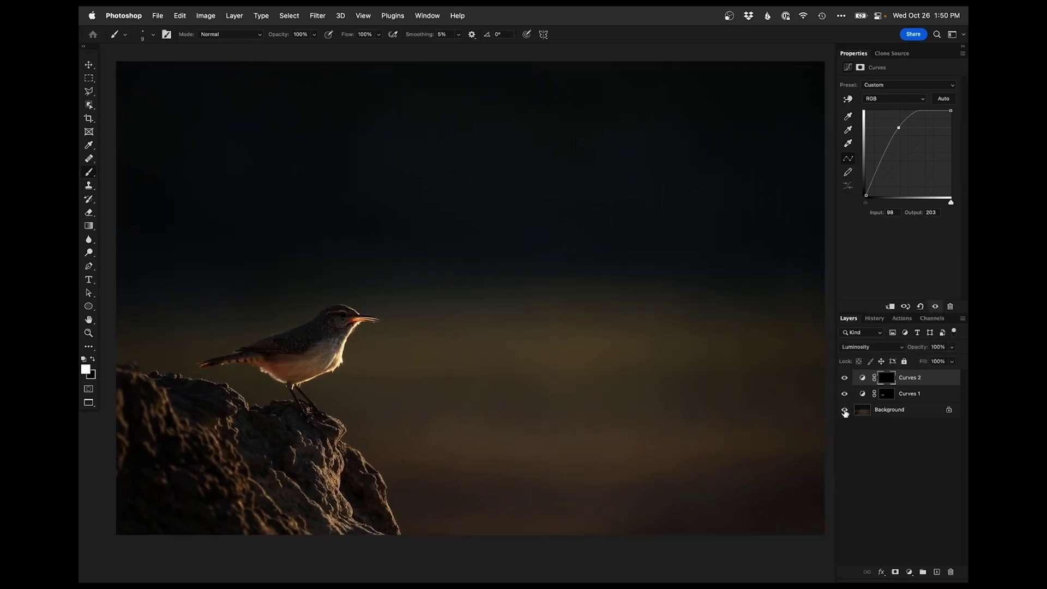
left_click(844, 410, "alt")
left_click(845, 410, "alt")
key("super+s")
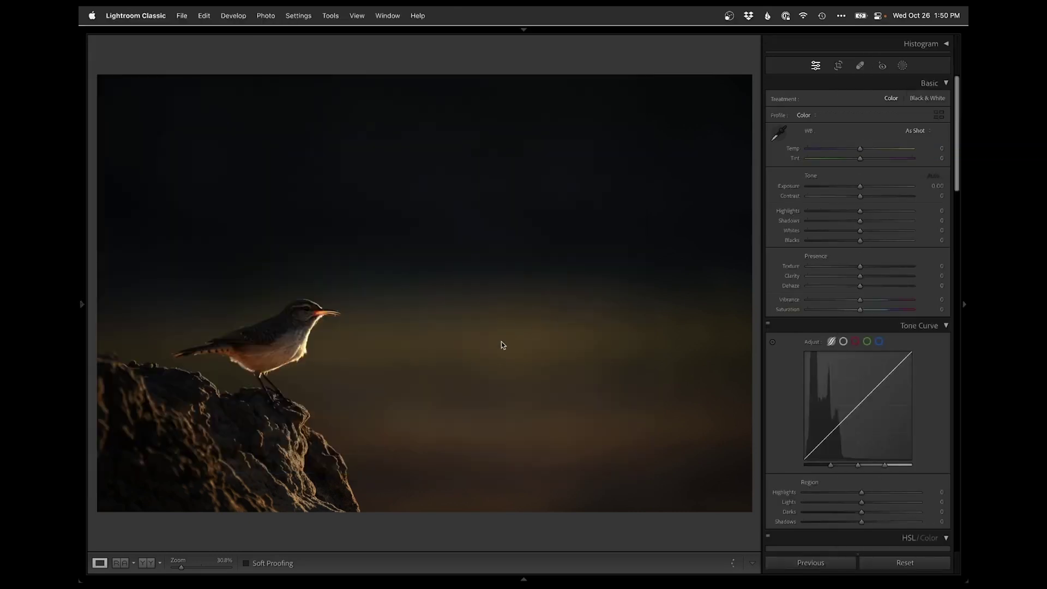
Switch to Lightroom Classic, select the edited and original bird photos, and show them side by side in Survey view.
key("g")
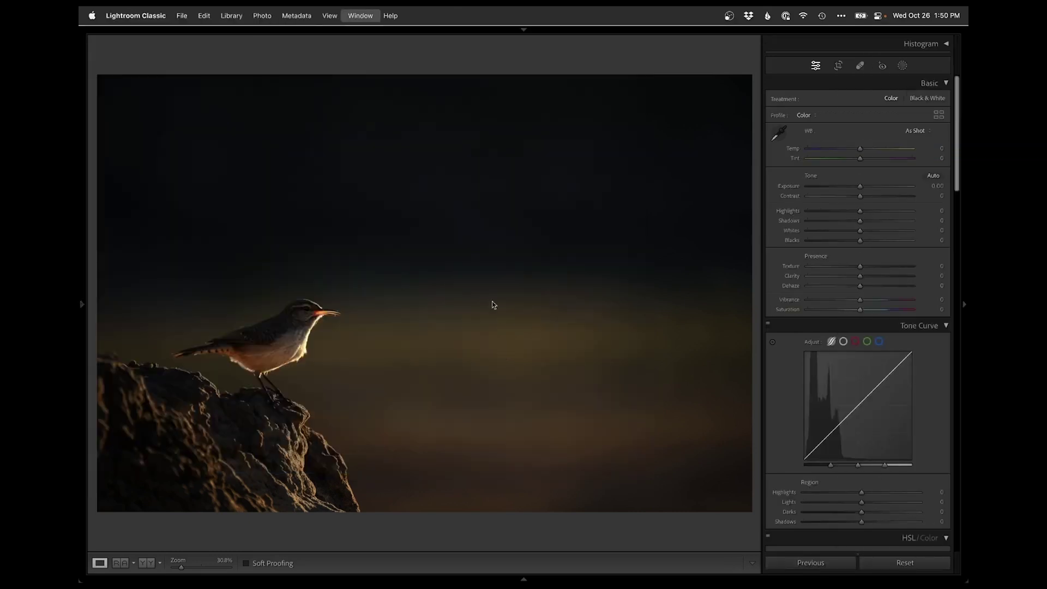
key("d")
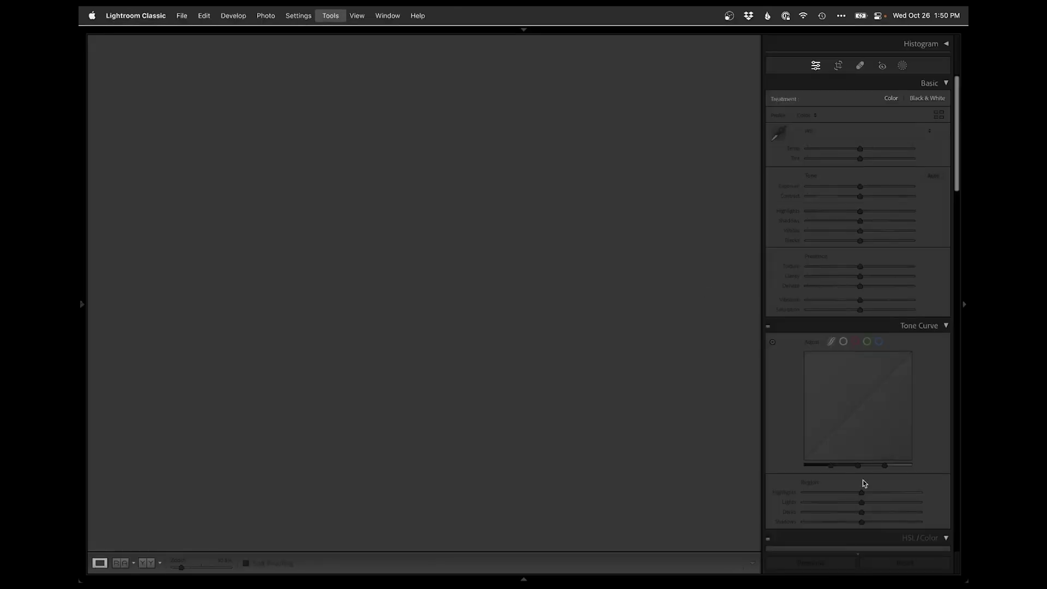
key("g")
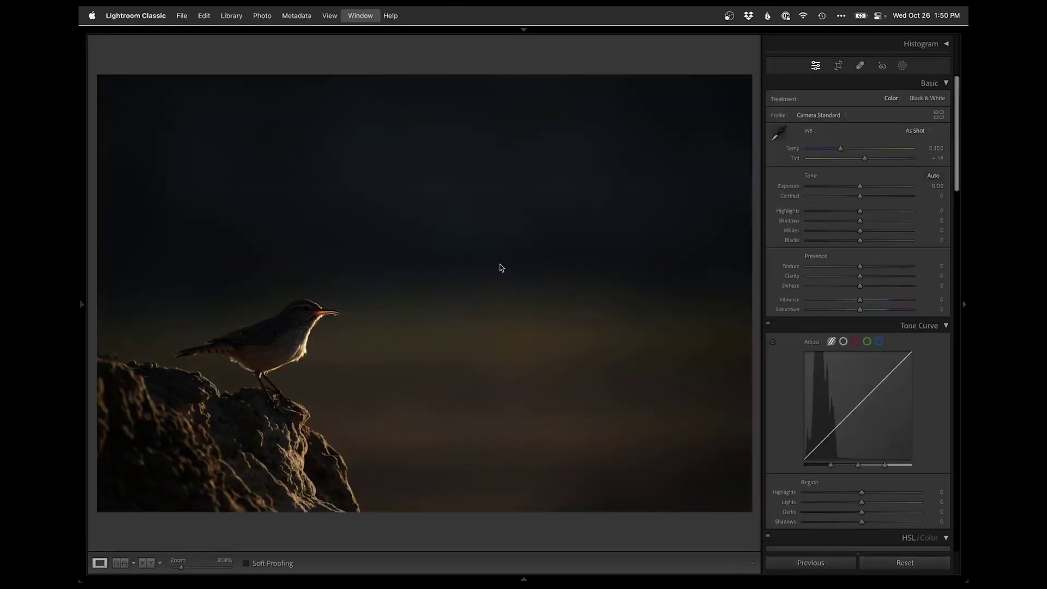
left_click(401, 154, "super")
key("n")
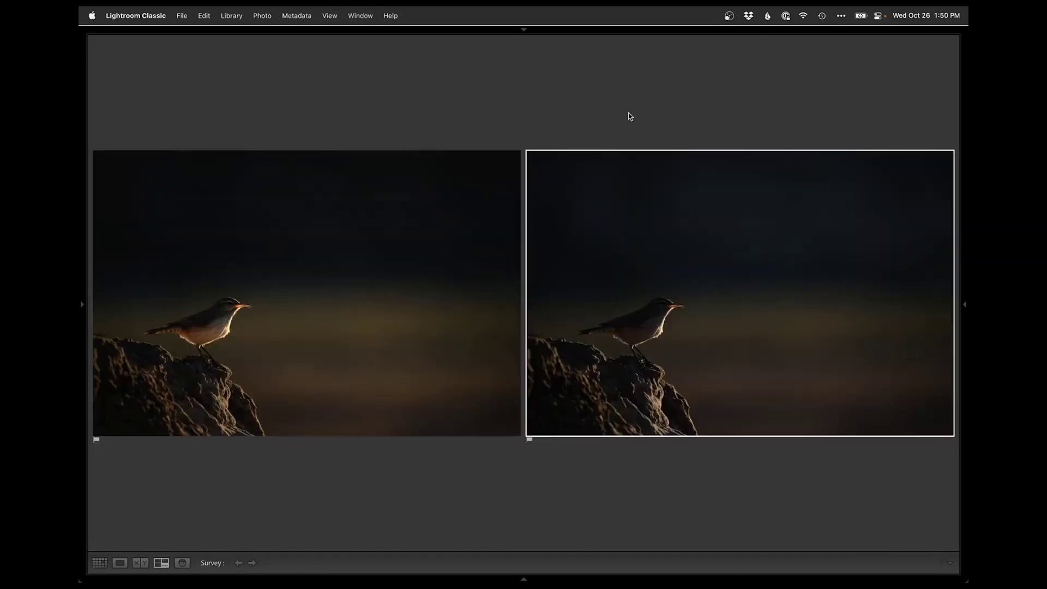
Compare the original and edited bird photos one at a time in Loupe view and side by side in Survey view.
key("e")
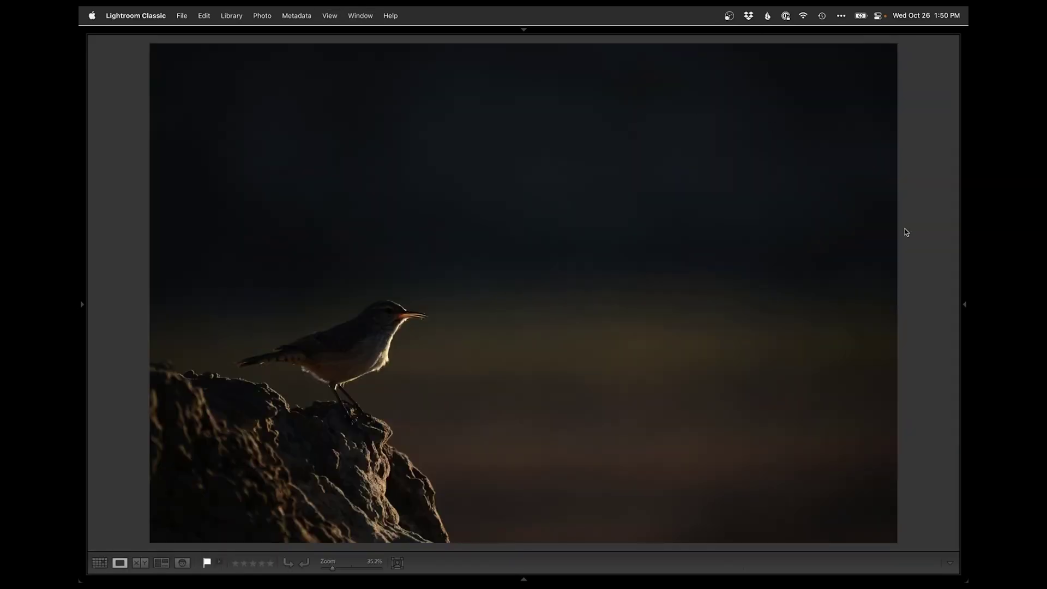
key("Right")
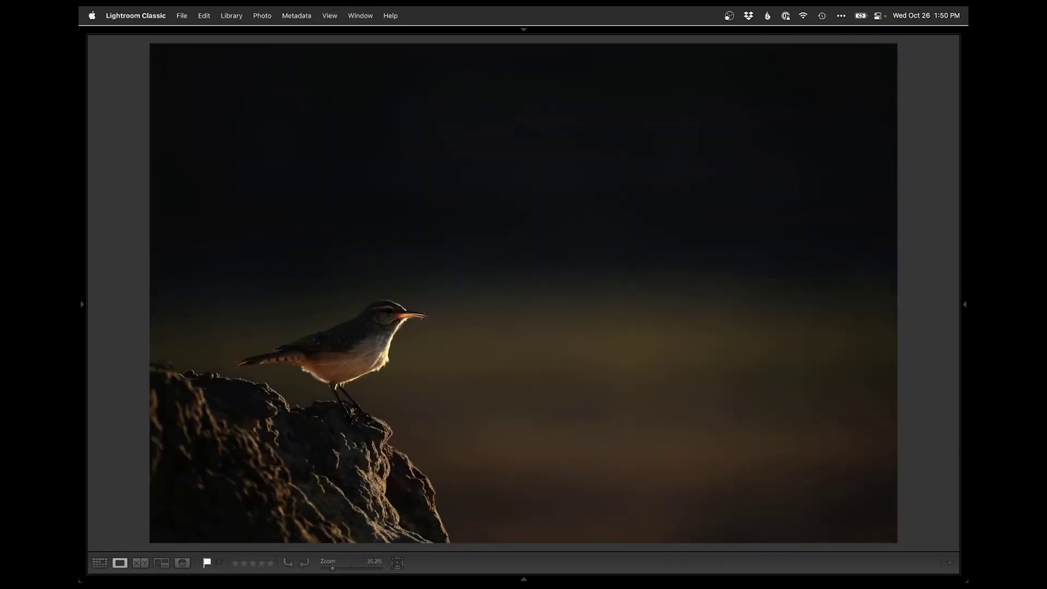
key("Left")
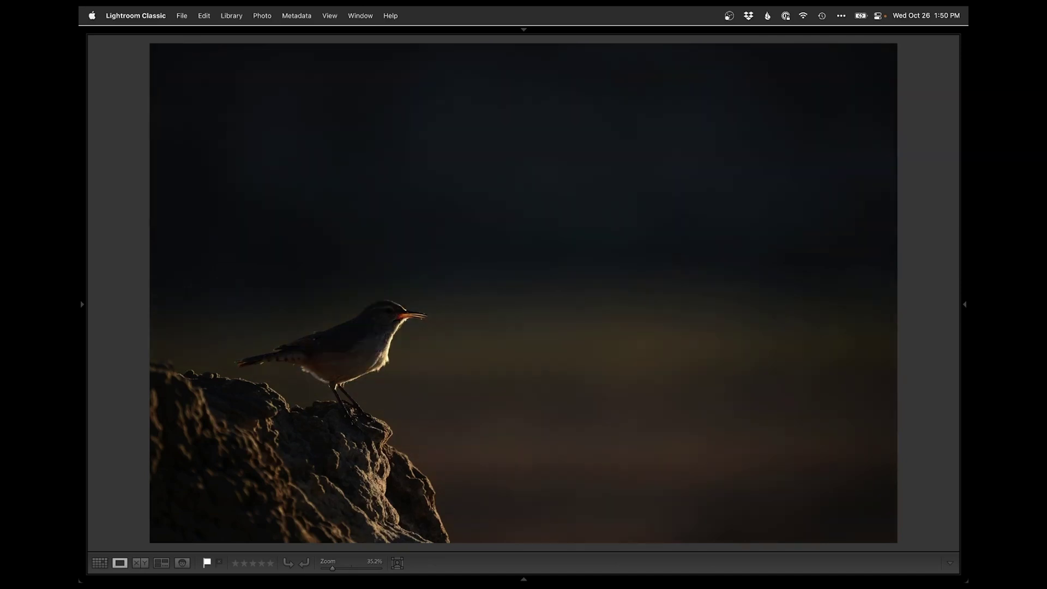
key("n")
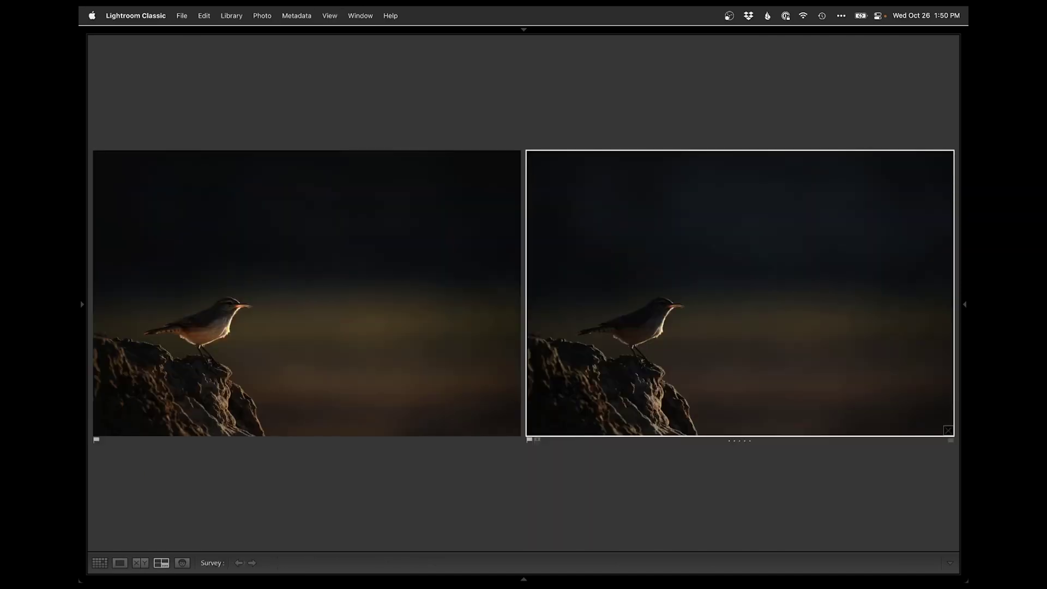
key("Left")
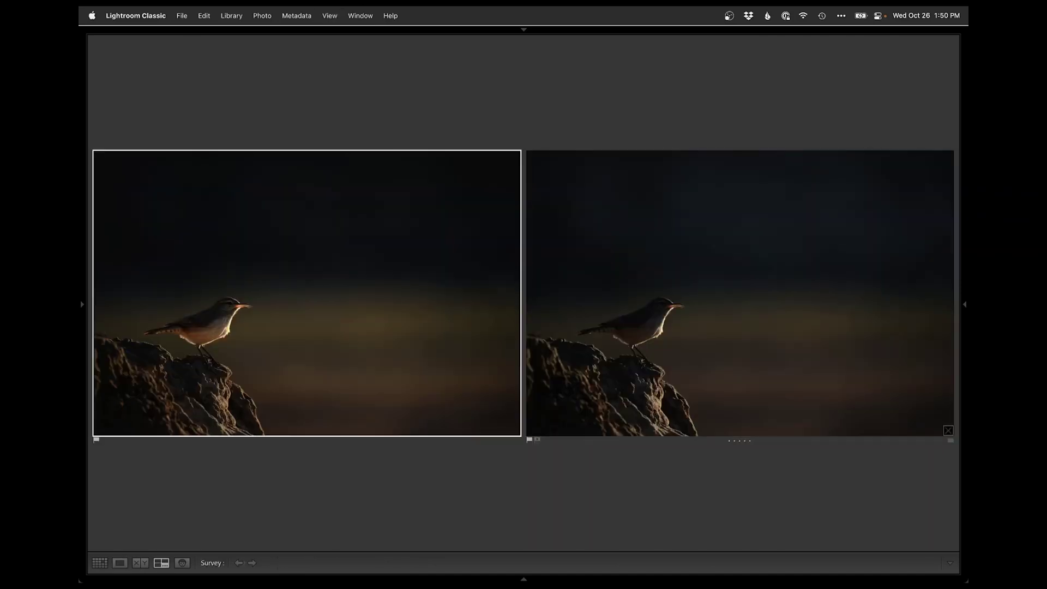
key("e")
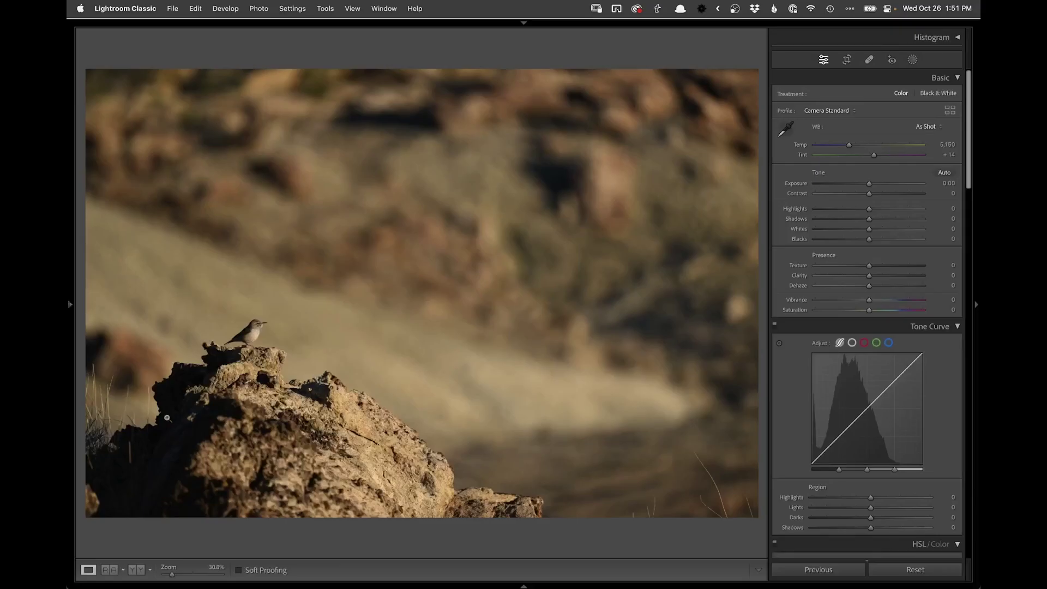
Crop the photo of the bird on the sunlit rock slightly tighter from below at the original aspect ratio, moving the bird nearer the edge.
key("r")
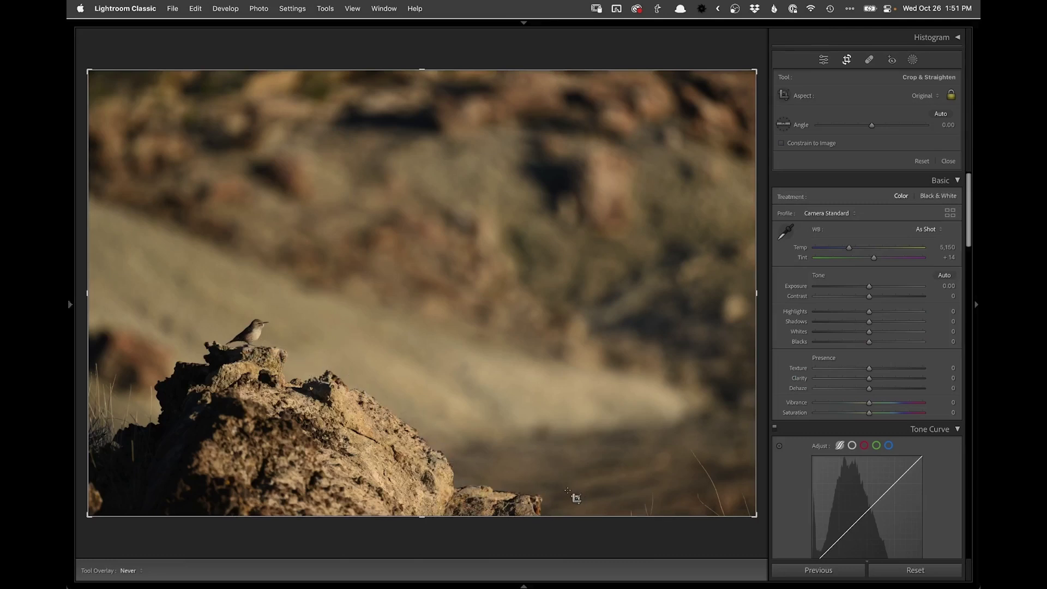
left_click_drag(421, 515, 424, 497)
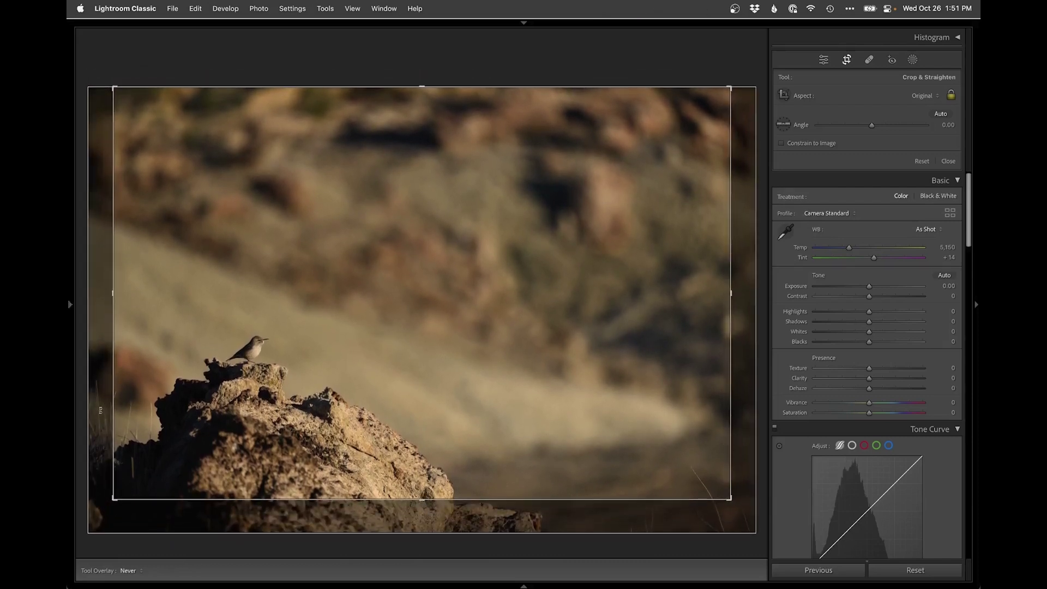
left_click_drag(224, 363, 249, 392)
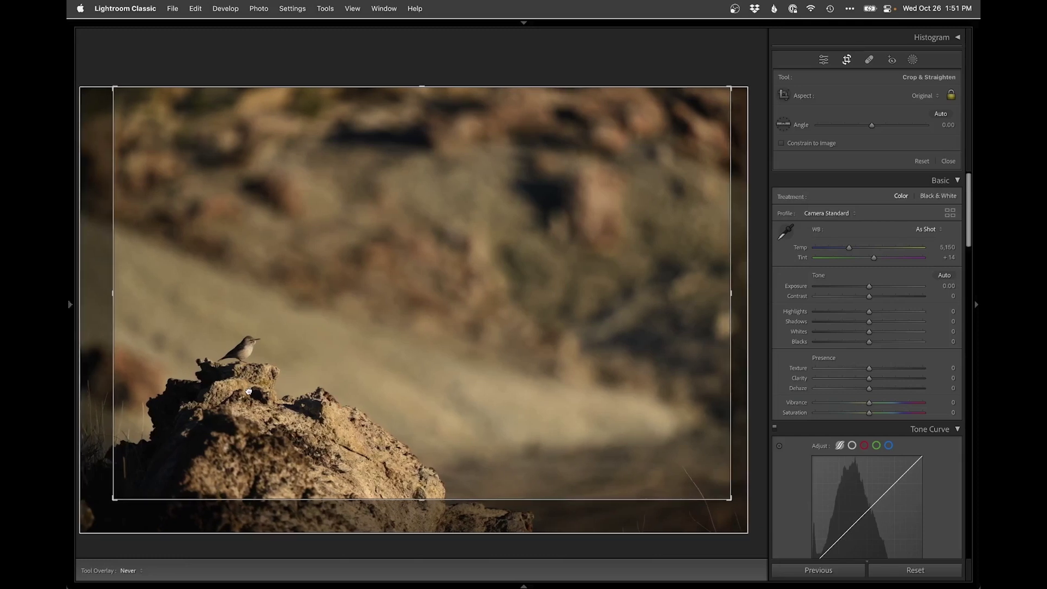
key("Return")
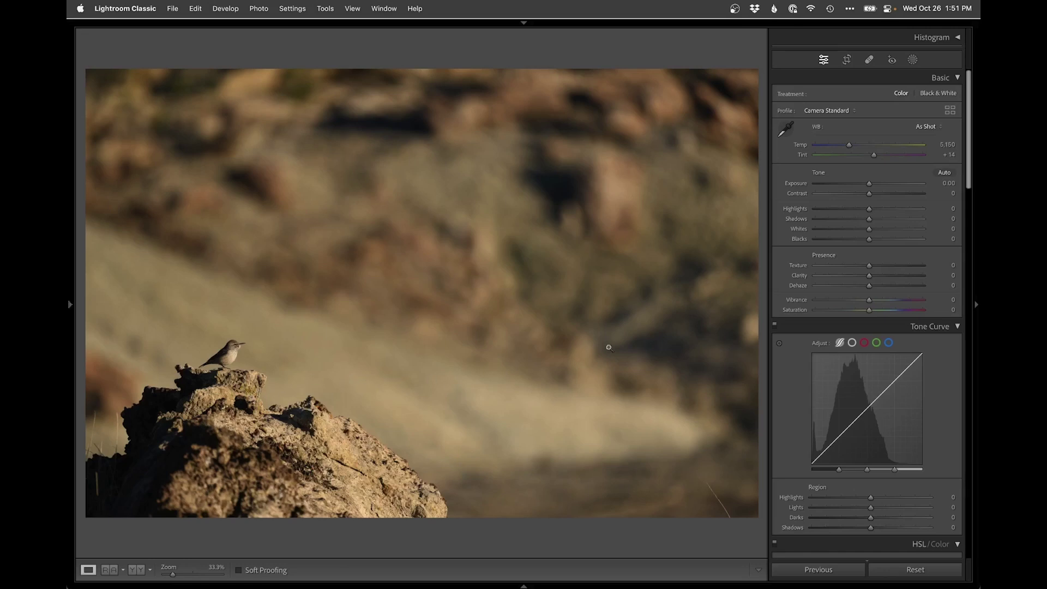
Add a large radial gradient mask centred beside the bird, covering the rock top and light slope, and invert it.
left_click(912, 59)
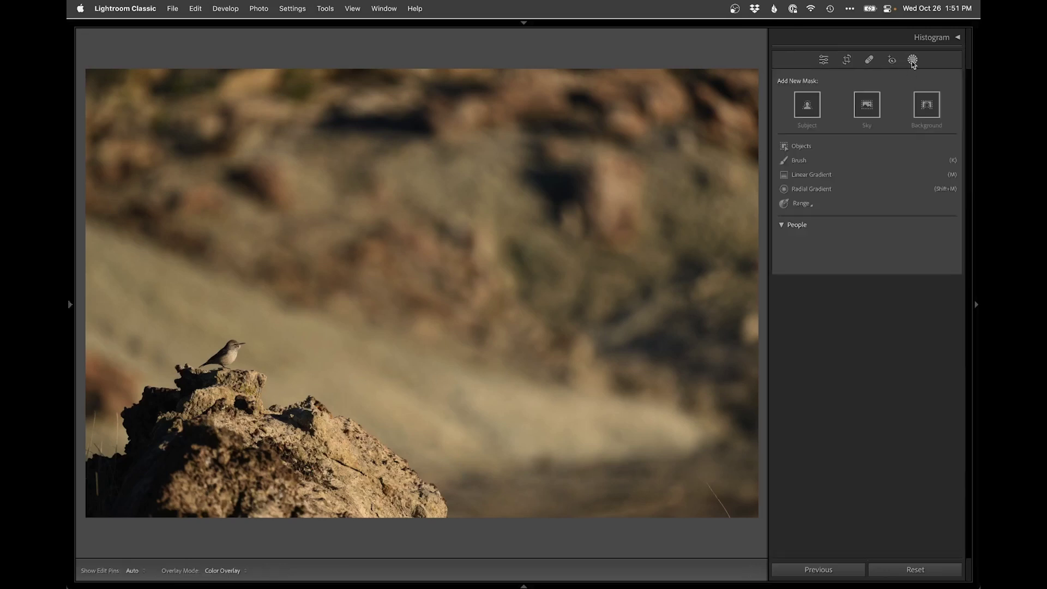
left_click(823, 188)
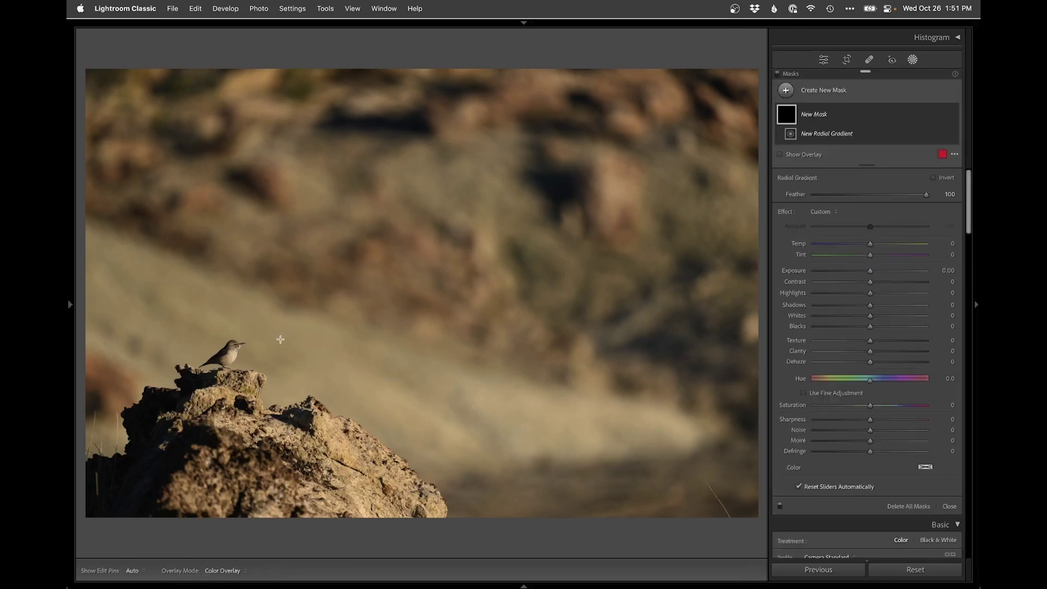
left_click_drag(253, 348, 486, 486)
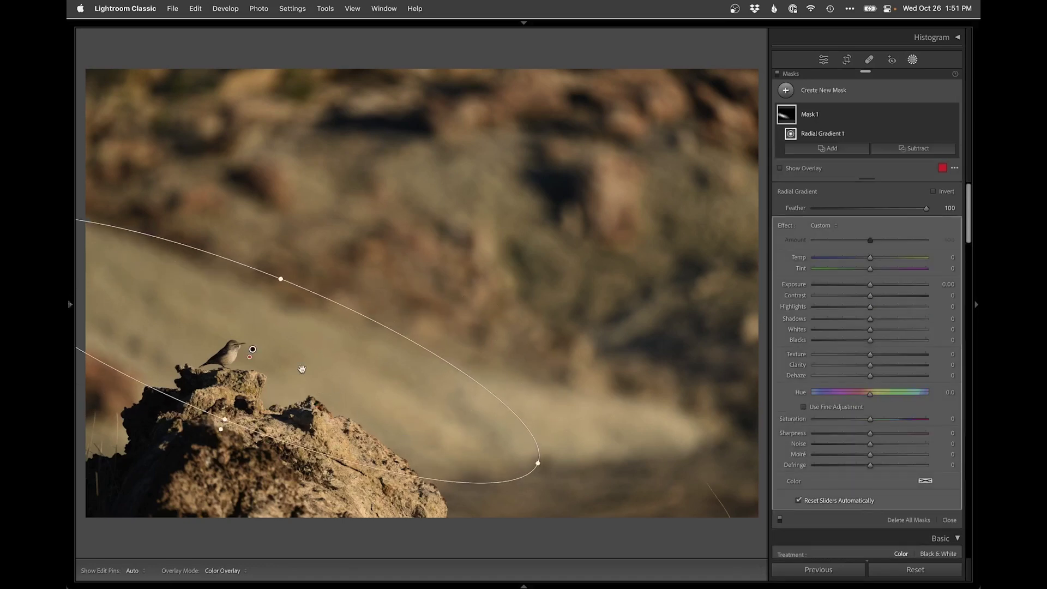
left_click(932, 192)
Darken the inverted mask's area with Exposure -0.17 and Highlights -19, comparing the mask off and on before leaving masking.
left_click_drag(870, 285, 846, 309)
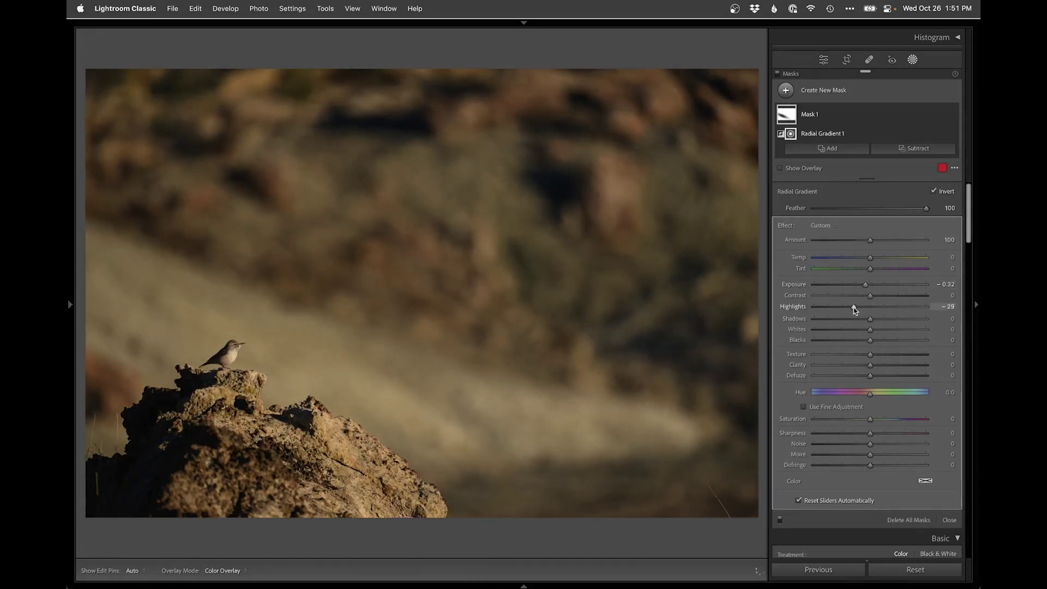
left_click_drag(855, 307, 859, 306)
left_click(953, 115)
left_click(954, 115)
left_click(954, 115)
left_click(954, 115)
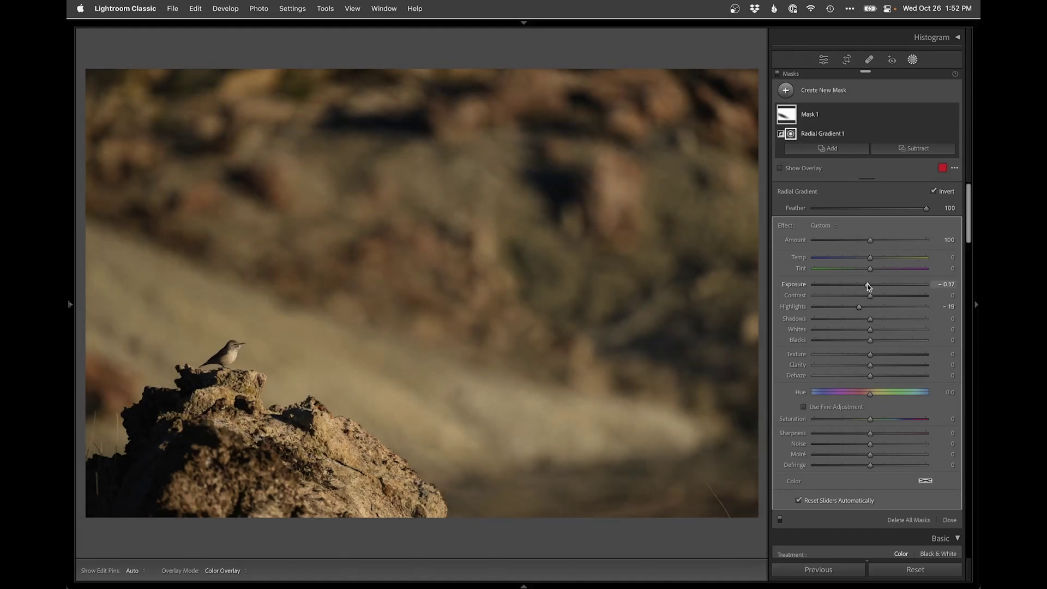
key("shift+w")
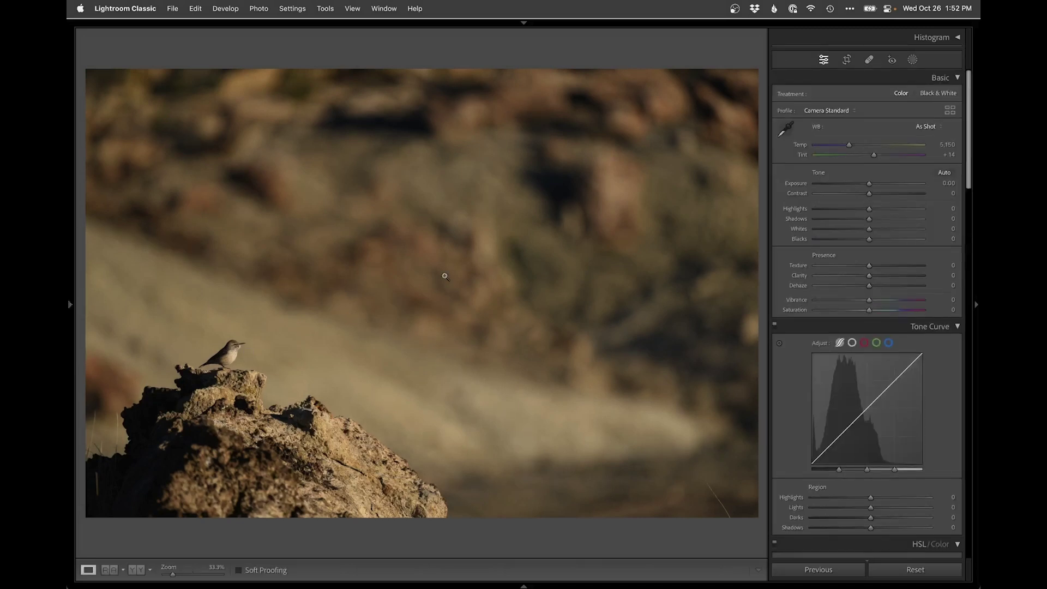
Open the adjusted photo in Photoshop and add a new layer named Retouch above the Background.
key("super+e")
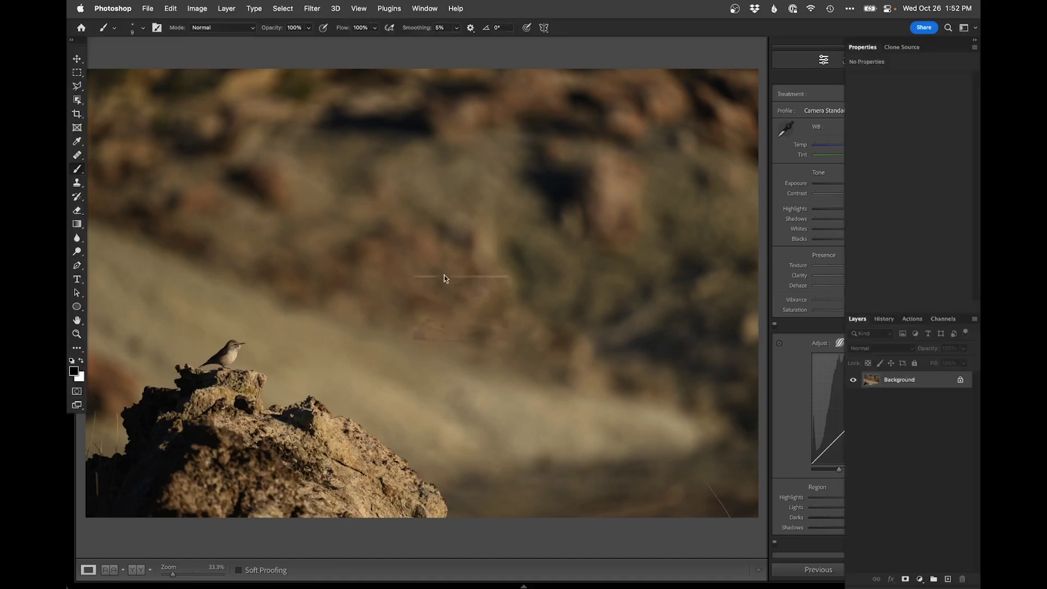
key("F2")
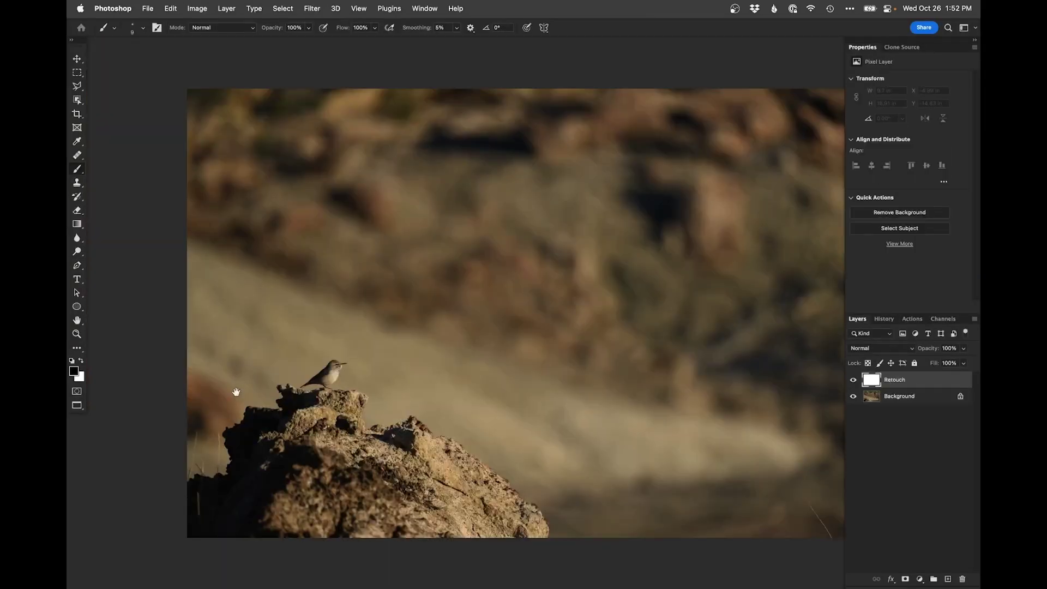
Remove the bright grass stalk in the dark shadow beside the rock with a small Spot Healing Brush.
left_click_drag(207, 502, 225, 488)
left_click_drag(235, 466, 304, 352)
key("j")
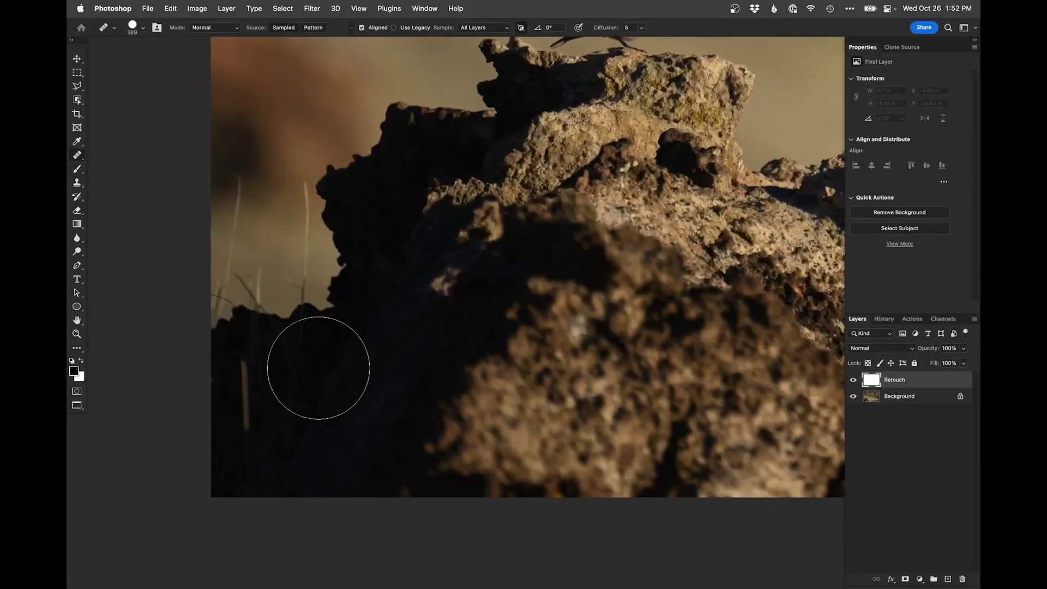
left_click_drag(80, 158, 96, 158)
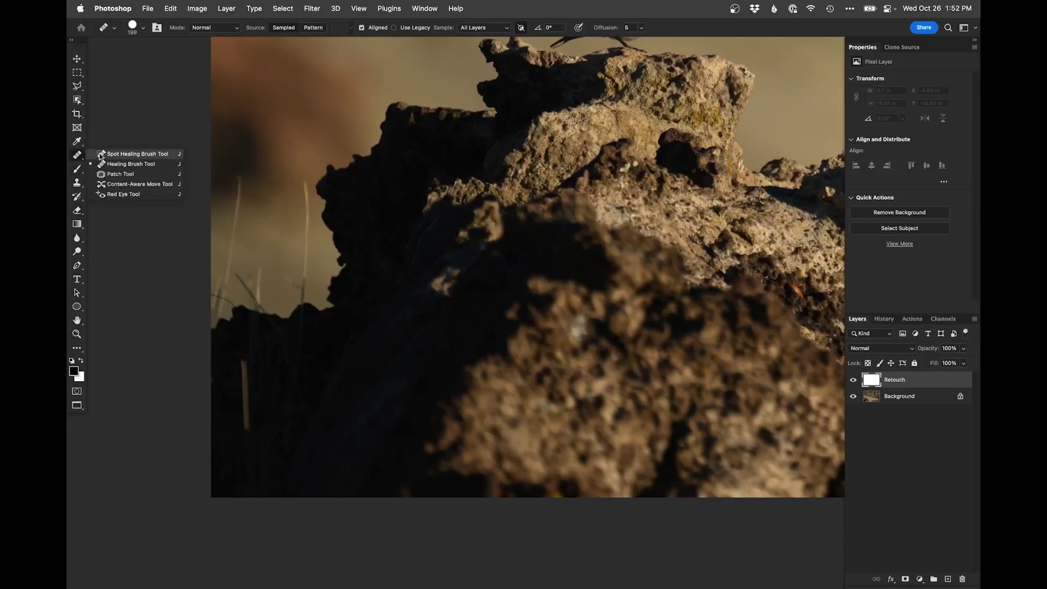
left_click(118, 155)
left_click_drag(262, 370, 246, 369)
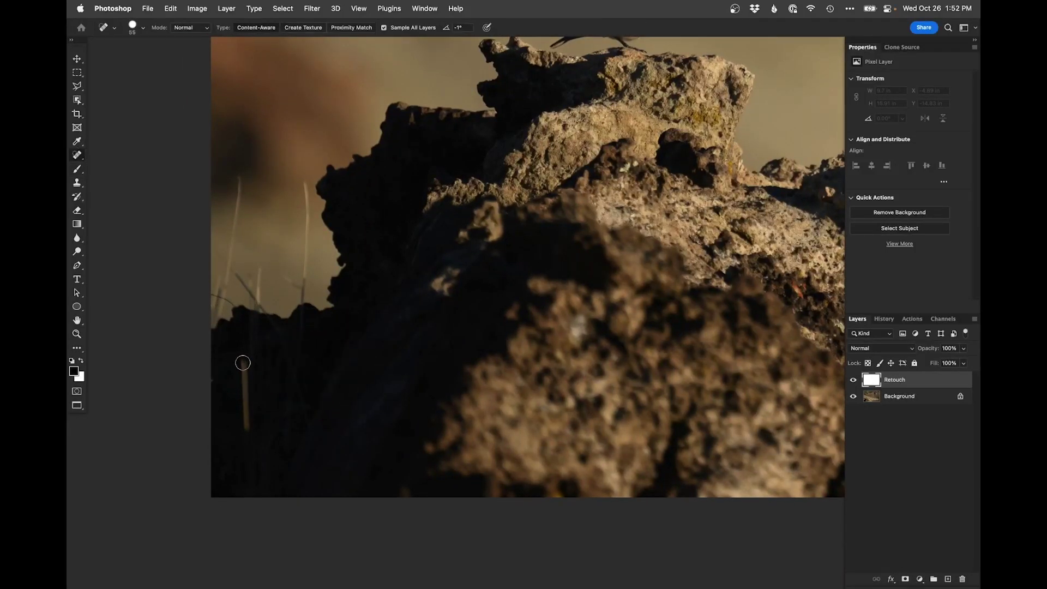
left_click_drag(251, 434, 252, 442)
Remove the two tall thin grass stalks rising against the blurred background beside the rock with the Spot Healing Brush.
left_click_drag(243, 193, 239, 193)
left_click_drag(238, 176, 227, 276)
mouse_move(301, 181)
left_mouse_down()
mouse_move(304, 284)
mouse_move(284, 273)
mouse_move(303, 286)
mouse_move(302, 331)
left_mouse_up()
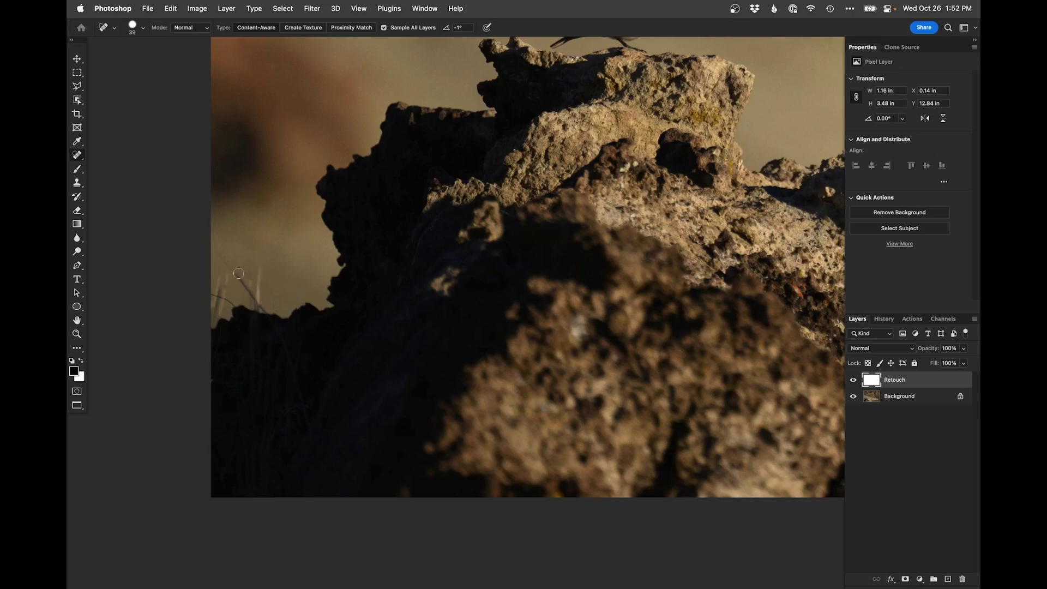
left_click(325, 302, "alt")
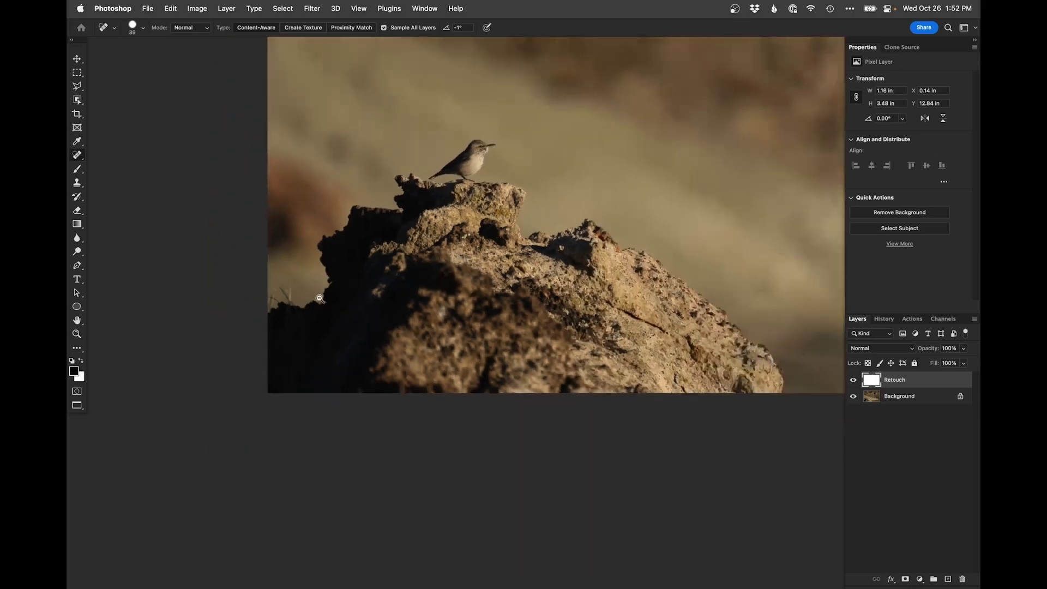
Remove the thin grass stalk near the photo's lower-right corner with the Spot Healing Brush on the Retouch layer.
left_click(599, 287)
left_click(599, 286)
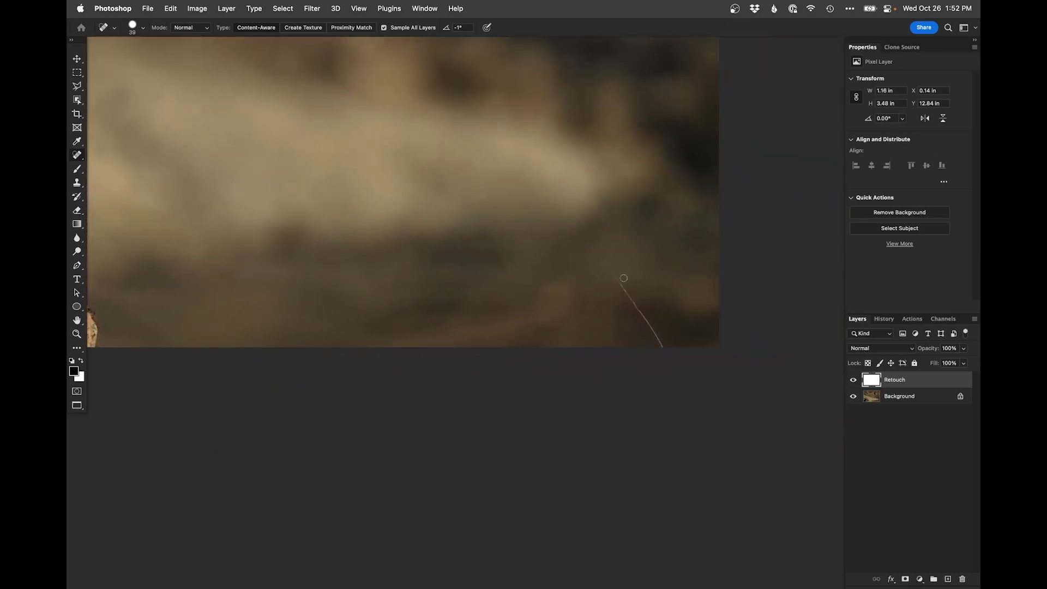
left_click_drag(617, 276, 667, 356)
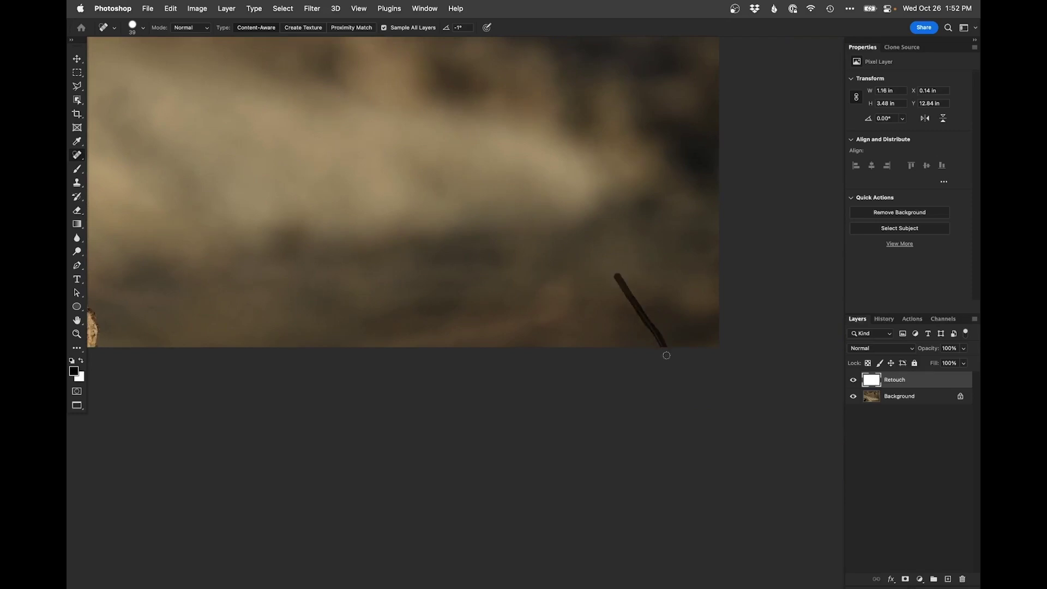
key("super+0")
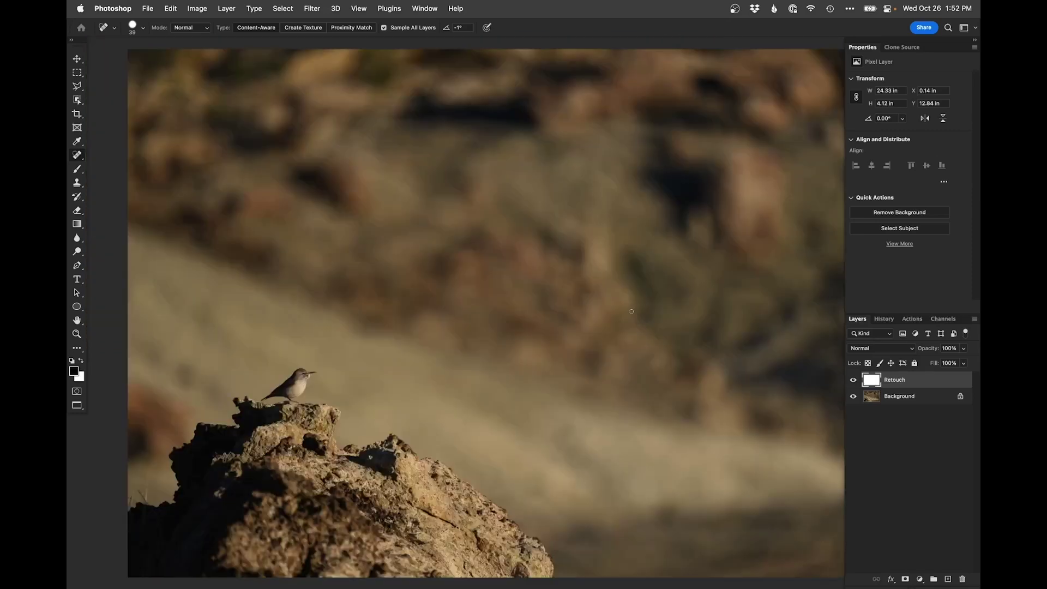
scroll(514, 349, "down", 2)
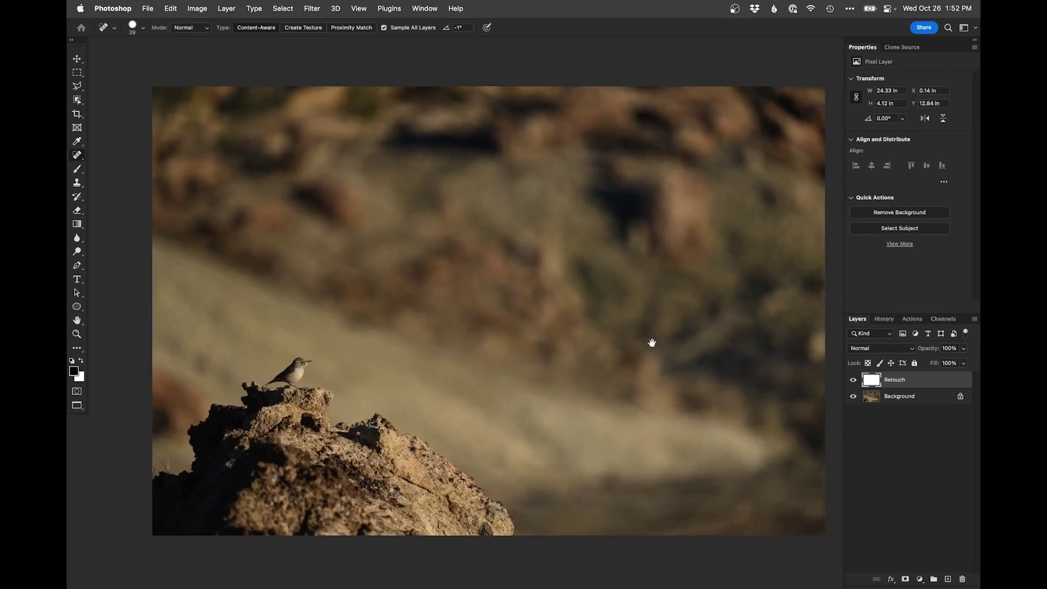
Soften the long dark shadow and the brown patch in the upper-left background with the Clone Stamp at 10% opacity.
key("s")
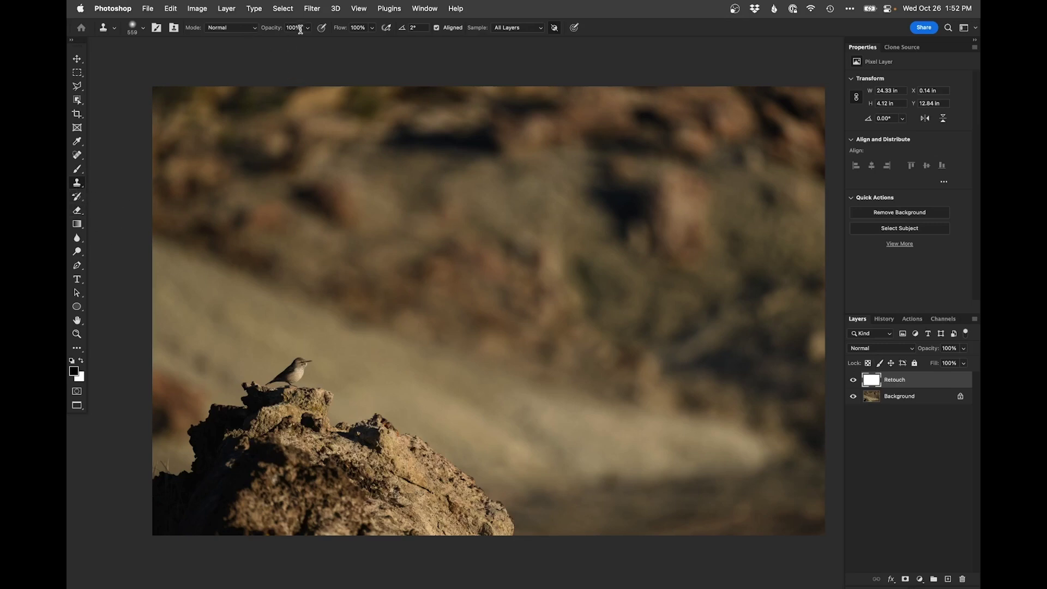
key("1")
left_click(406, 229, "alt")
mouse_move(397, 145)
left_mouse_down()
mouse_move(515, 137)
mouse_move(478, 151)
mouse_move(463, 129)
left_mouse_up()
left_click(397, 247, "alt")
left_click_drag(319, 200, 350, 217)
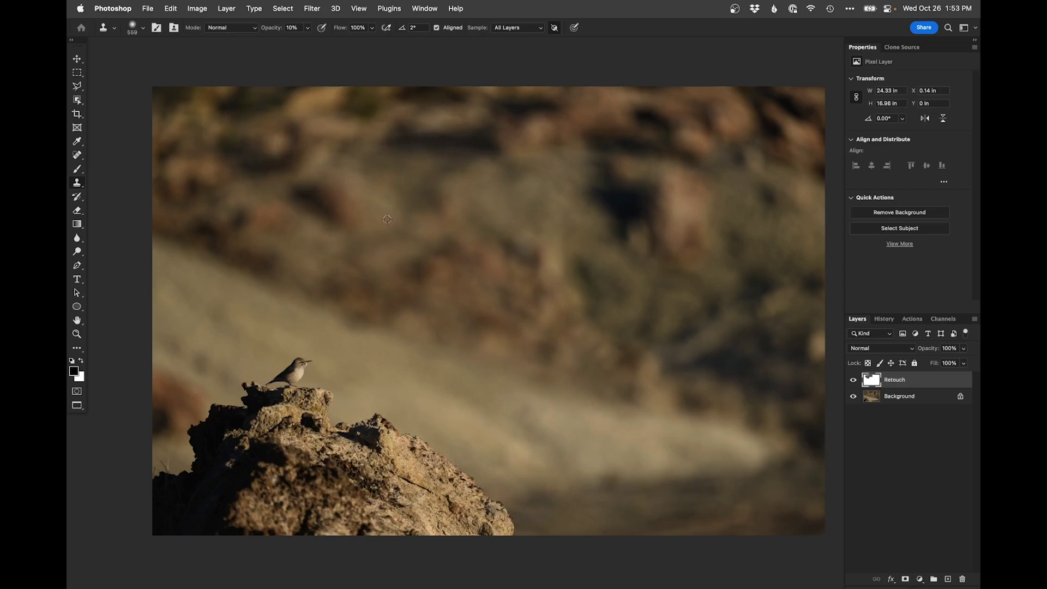
Clone neighbouring blurred texture over the upper edge and the dark hollow beside the reddish rock in the upper-right background.
left_click(387, 201, "alt")
mouse_move(473, 144)
left_mouse_down()
mouse_move(518, 146)
mouse_move(548, 106)
mouse_move(535, 94)
mouse_move(475, 107)
mouse_move(416, 88)
left_mouse_up()
left_click(542, 229, "alt")
mouse_move(631, 208)
left_mouse_down()
mouse_move(599, 195)
mouse_move(605, 158)
left_mouse_up()
left_click(447, 250, "alt")
left_click_drag(682, 140, 596, 141)
left_click(493, 254, "alt")
left_click_drag(659, 124, 636, 111)
Raise the Clone Stamp opacity to 20% and blend the remaining contrasty patches across the upper and right background.
key("2")
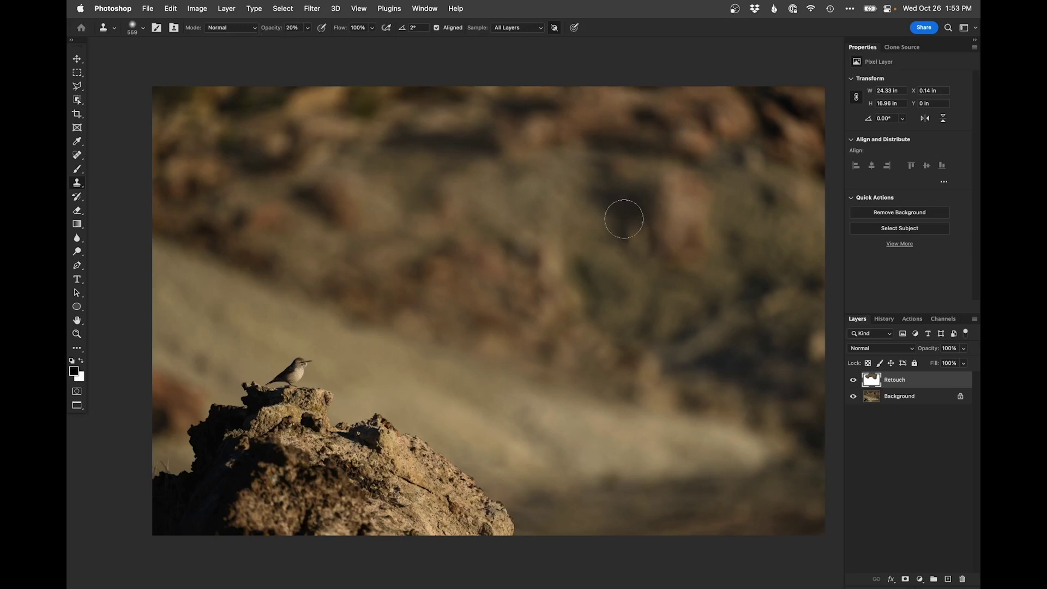
mouse_move(758, 134)
left_mouse_down()
mouse_move(808, 122)
mouse_move(787, 105)
left_mouse_up()
left_click(540, 269, "alt")
mouse_move(712, 336)
left_mouse_down()
mouse_move(750, 288)
mouse_move(739, 368)
left_mouse_up()
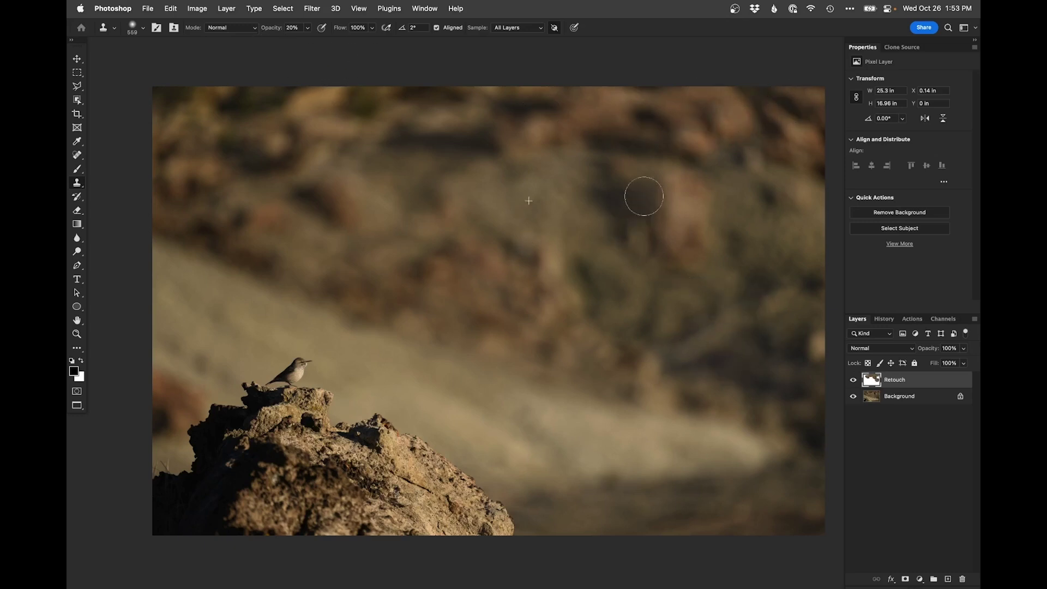
mouse_move(273, 145)
left_mouse_down()
mouse_move(335, 201)
mouse_move(223, 143)
mouse_move(342, 179)
mouse_move(288, 124)
mouse_move(274, 91)
mouse_move(340, 85)
mouse_move(531, 111)
mouse_move(392, 73)
mouse_move(560, 195)
mouse_move(509, 103)
mouse_move(653, 107)
left_mouse_up()
left_click(482, 233, "alt")
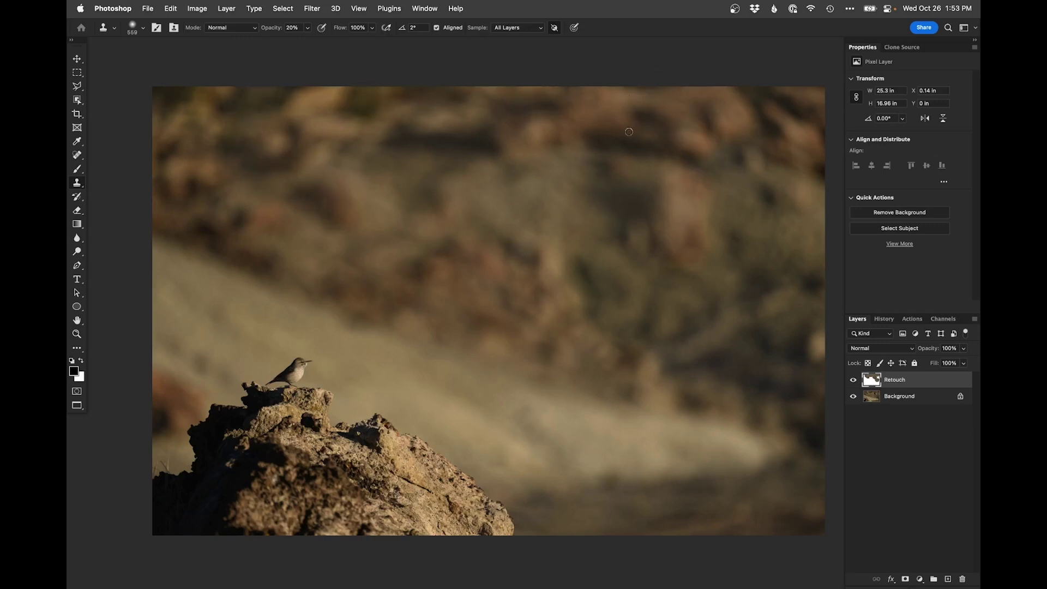
left_click_drag(795, 117, 769, 133)
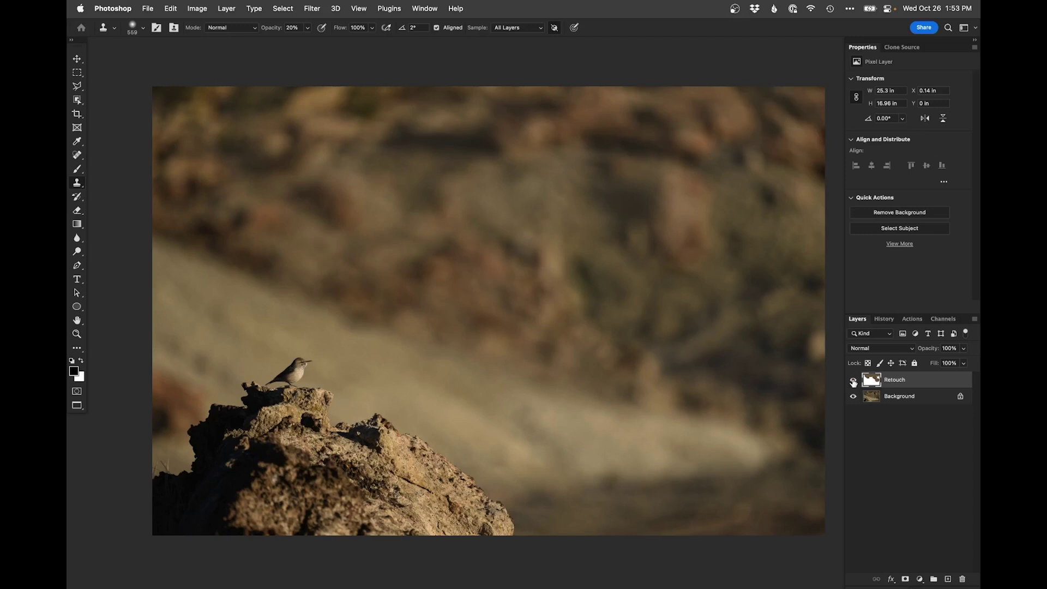
Compare the photo with the Retouch layer hidden and shown.
left_click(853, 381)
left_click(853, 380)
left_click(853, 381)
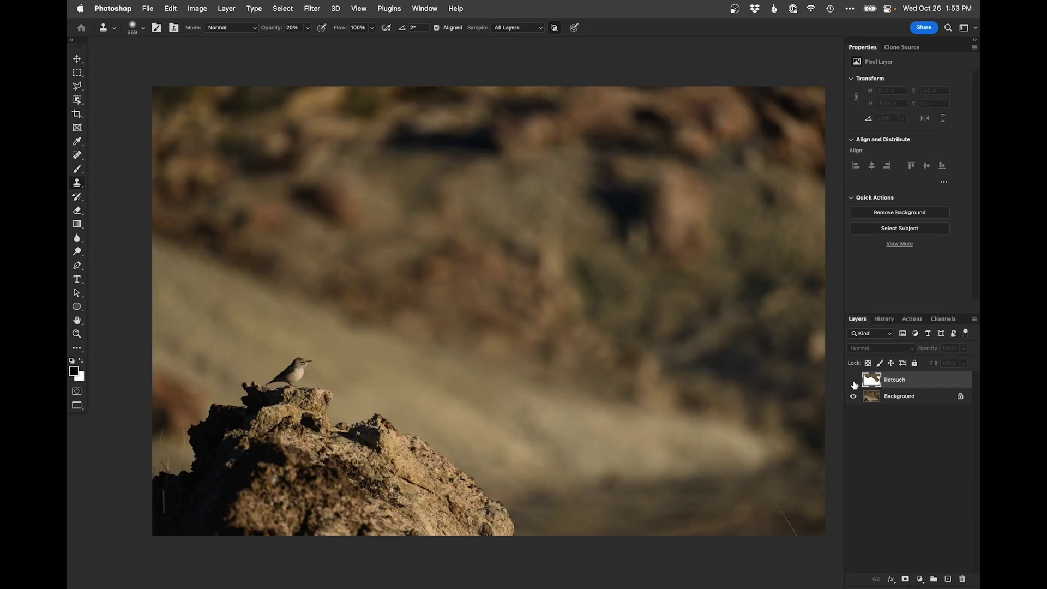
left_click(853, 380)
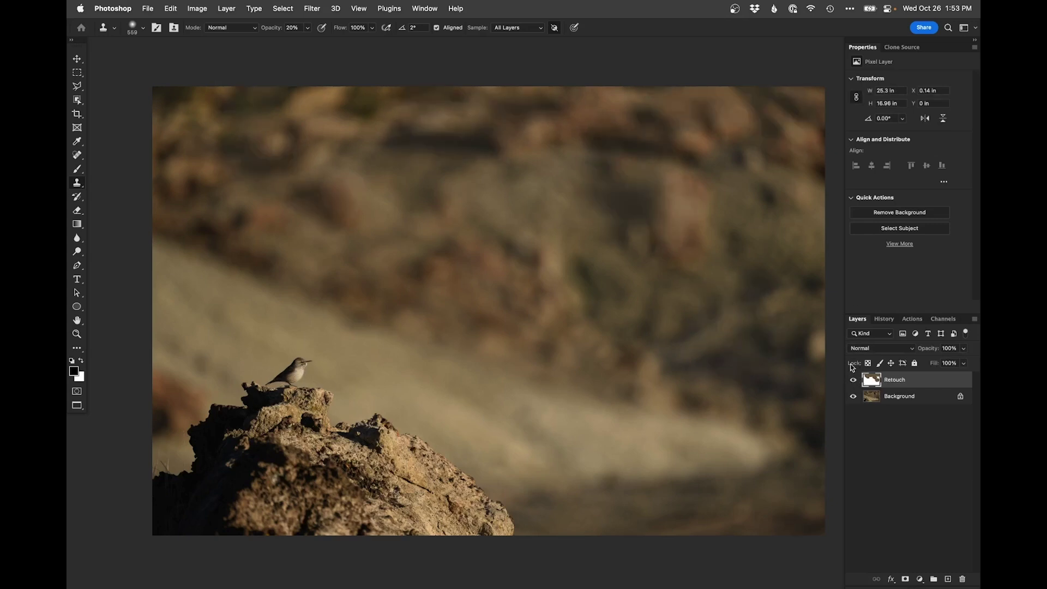
left_click(853, 380)
left_click(854, 380)
left_click(853, 381)
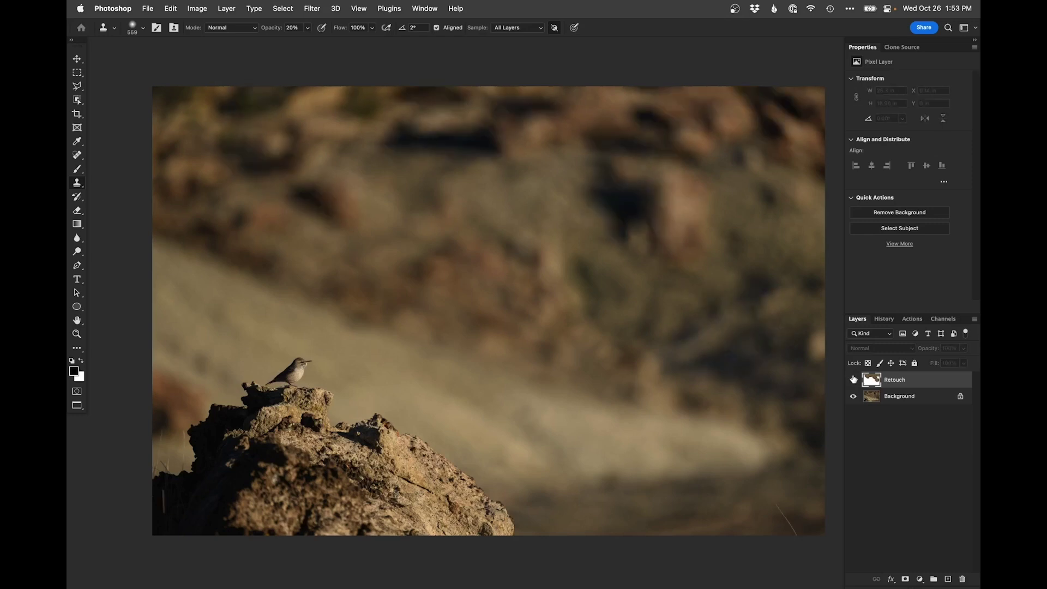
left_click(854, 380)
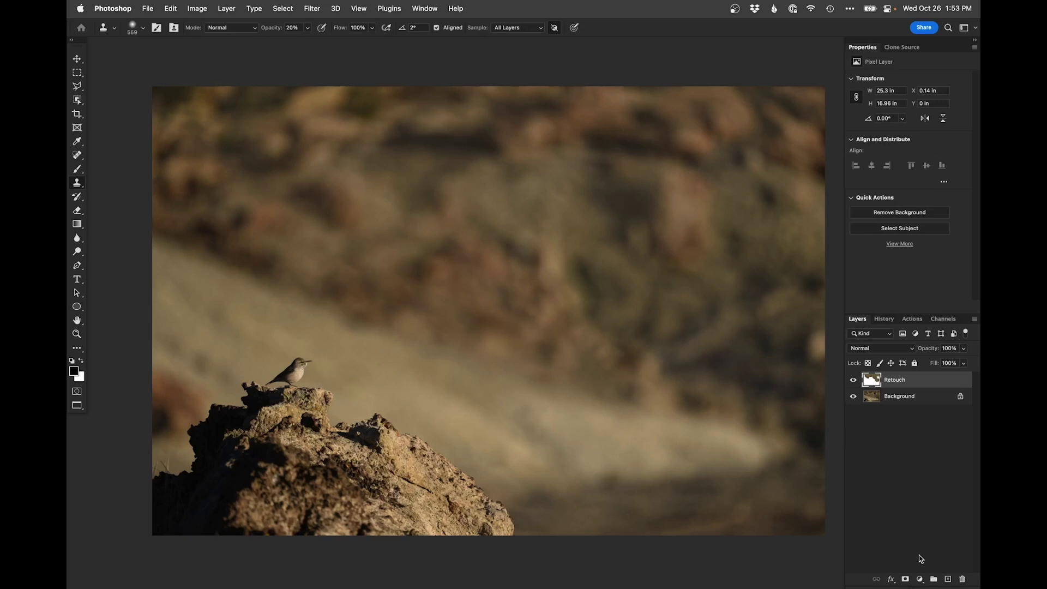
Add a darkening Curves layer with a lowered white point and a point at input 159, output 132, and invert its mask.
left_click(917, 580)
left_click(933, 403)
left_click_drag(962, 106, 962, 115)
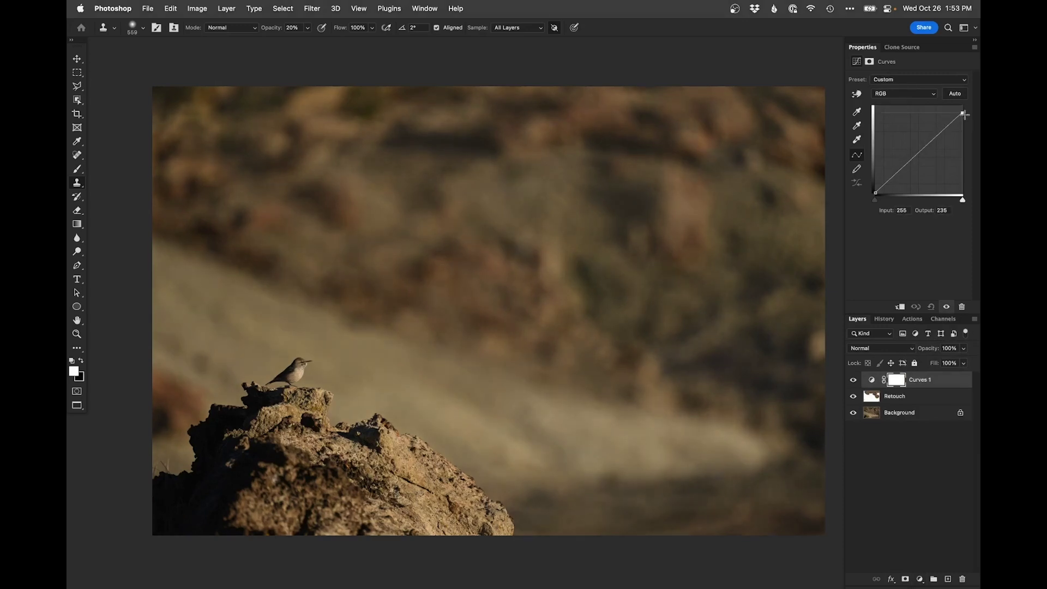
left_click(929, 147)
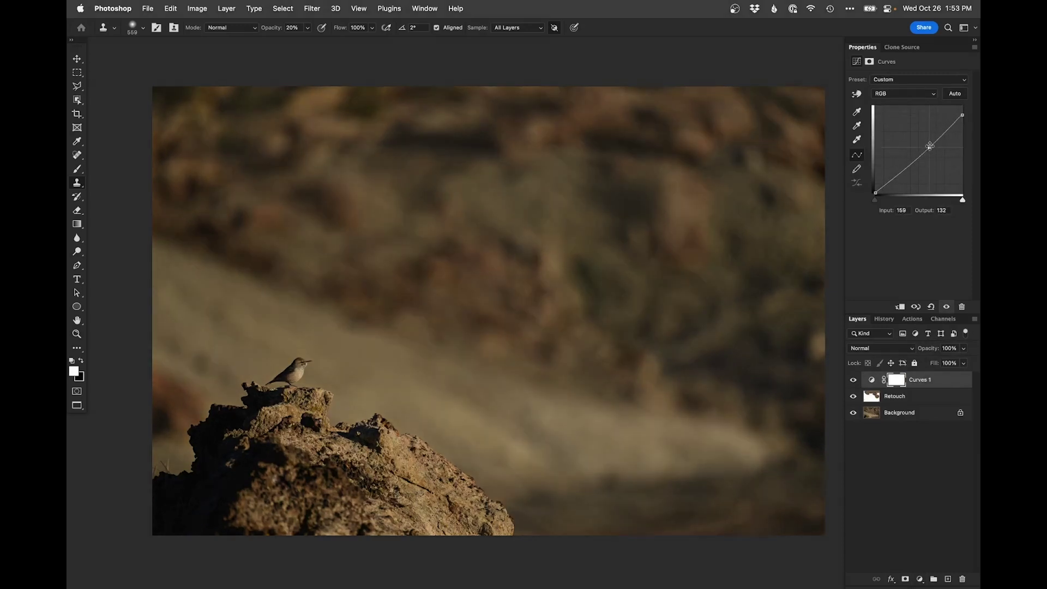
key("super+i")
Paint white on the Curves mask with a large soft brush to darken the blurred background, using a smaller brush near the rock.
key("b")
key("super+minus")
left_click_drag(386, 268, 495, 288)
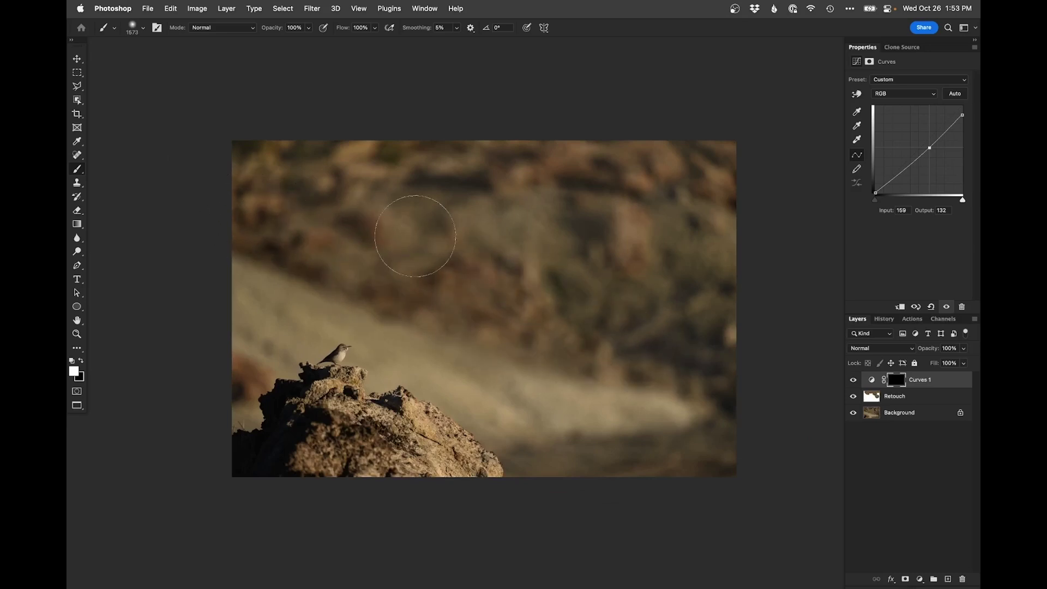
mouse_move(727, 245)
left_mouse_down()
mouse_move(673, 369)
mouse_move(451, 498)
left_mouse_up()
key("bracketleft")
key("bracketleft")
key("bracketleft")
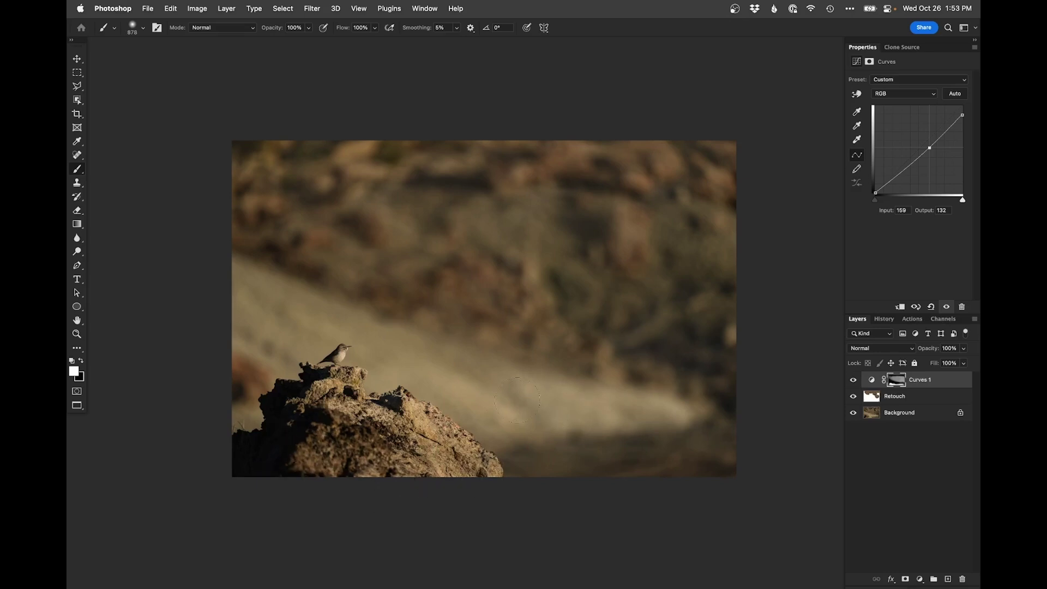
mouse_move(518, 400)
left_mouse_down()
mouse_move(681, 408)
mouse_move(520, 406)
mouse_move(539, 391)
left_mouse_up()
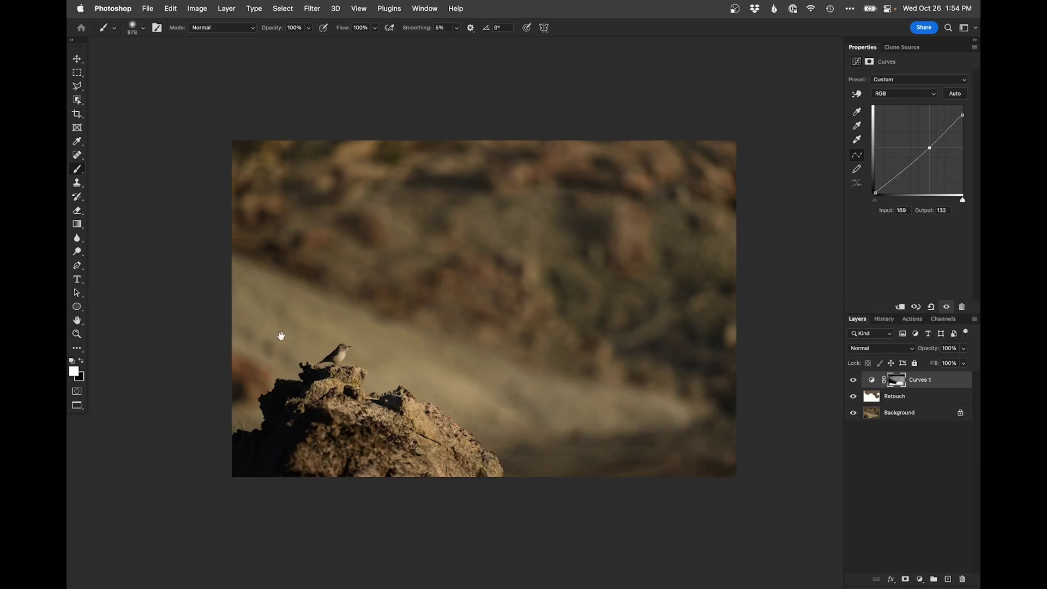
Add a second Curves layer that brightens input 145 to output 185, and invert its mask.
left_click(347, 355, "super")
left_click(347, 355, "super")
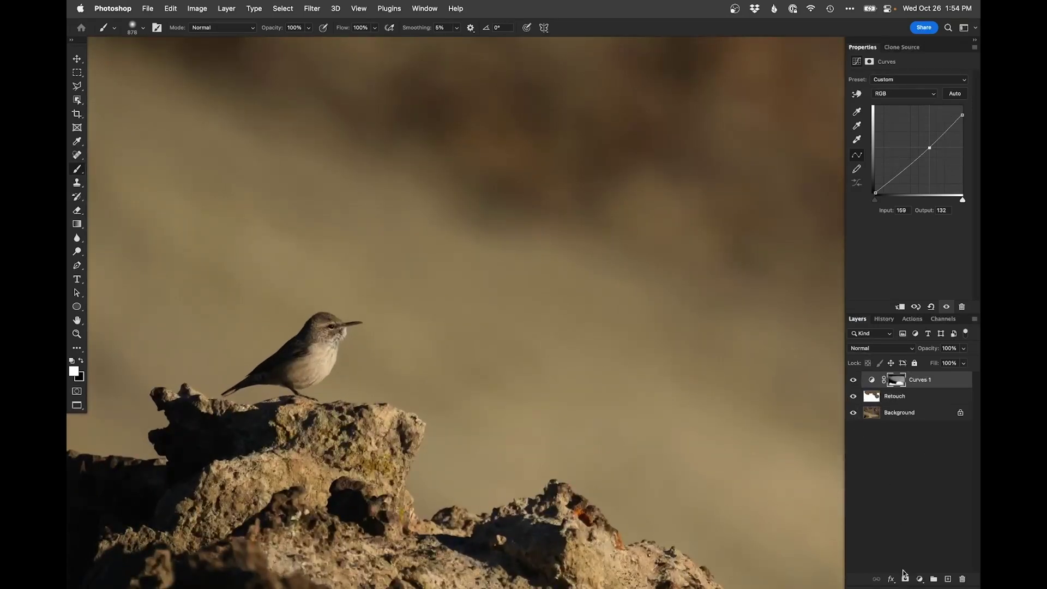
left_click(920, 579)
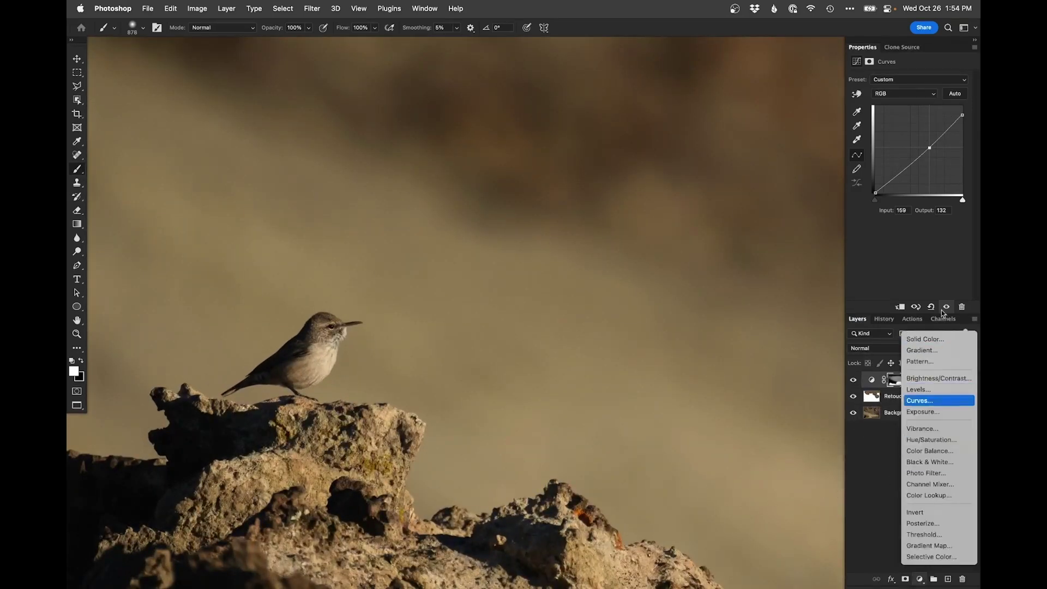
left_click(919, 401)
left_click_drag(928, 139, 925, 130)
key("super+i")
Paint white on the brightening Curves mask with a small soft brush over the bird's head and breast.
left_click_drag(355, 333, 156, 344)
left_click_drag(325, 330, 311, 330)
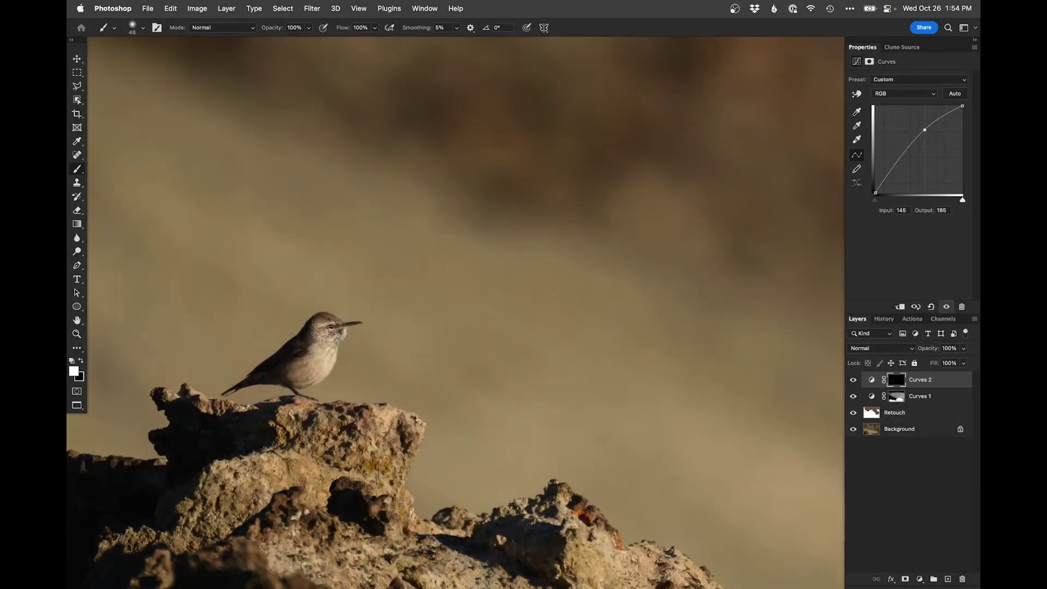
mouse_move(322, 346)
left_mouse_down()
mouse_move(311, 363)
mouse_move(321, 371)
mouse_move(299, 375)
left_mouse_up()
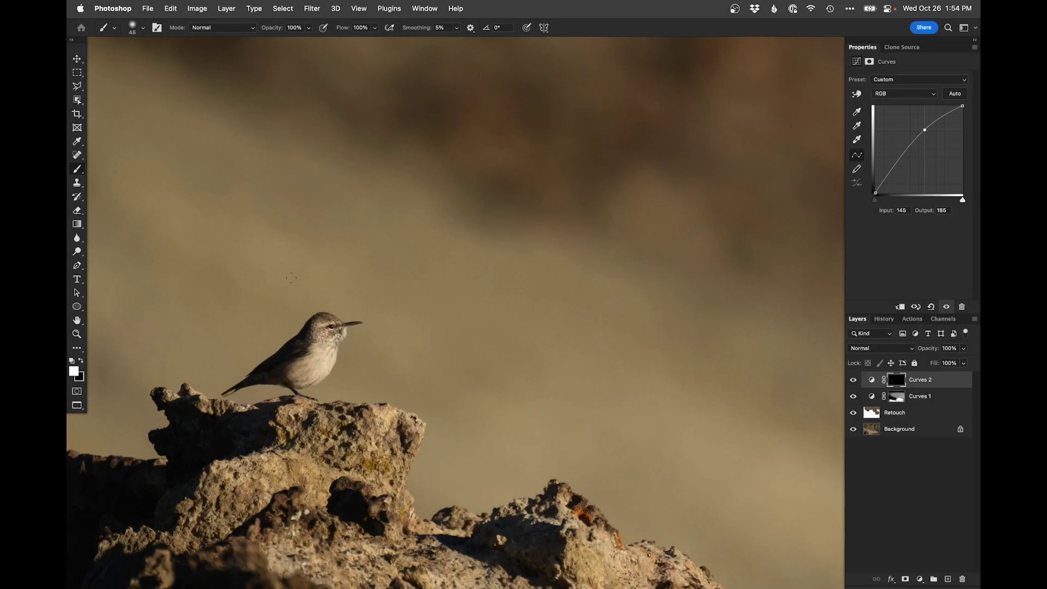
key("s")
key("b")
key("super+0")
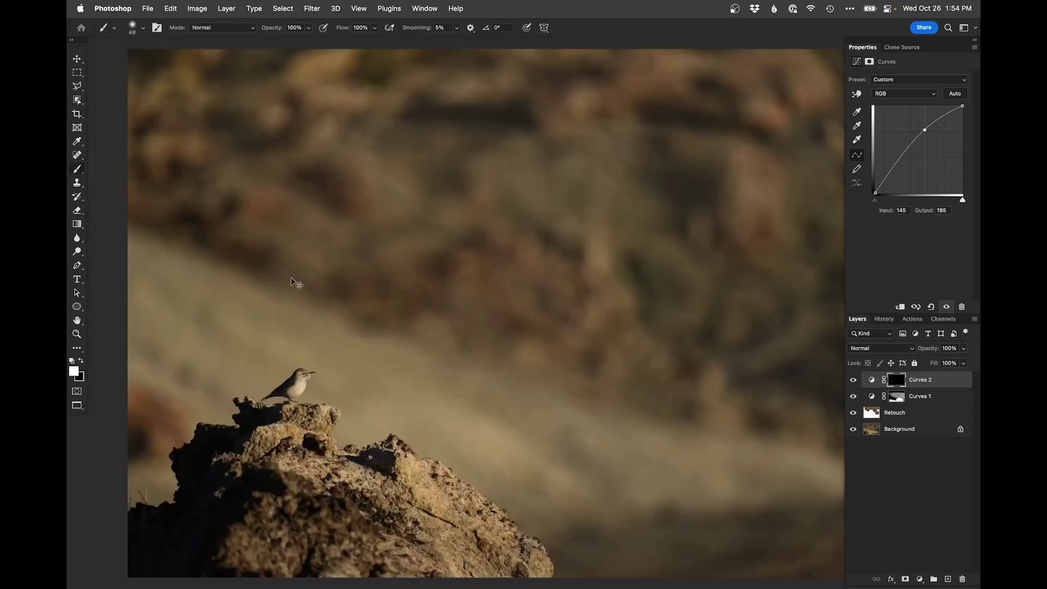
key("super+minus")
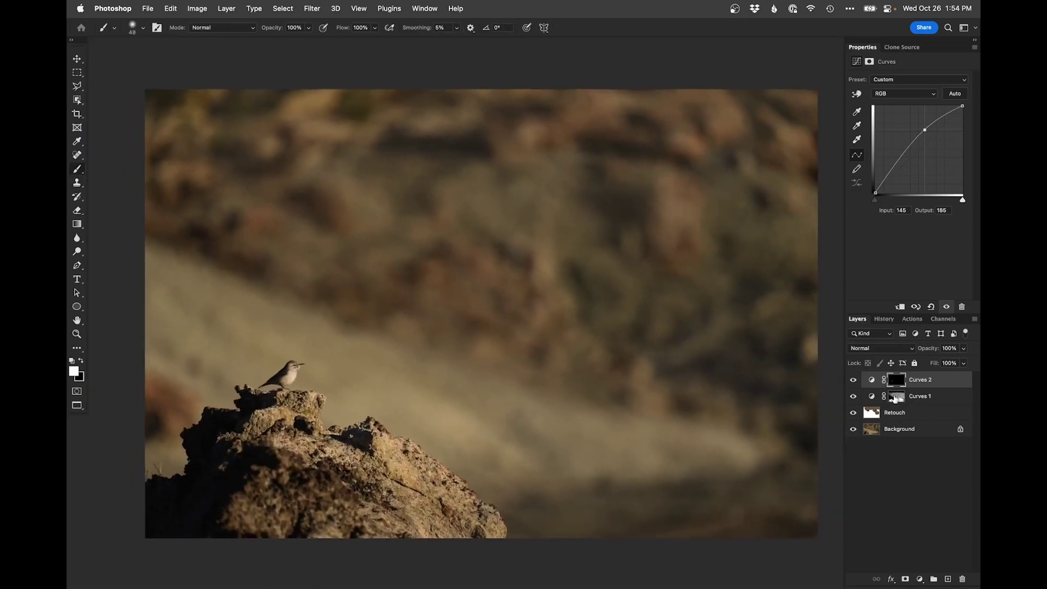
Add a Curves layer above Curves 1 lowering input 218 to output 191, invert its mask and paint along the rock's lower edge.
left_click(896, 397)
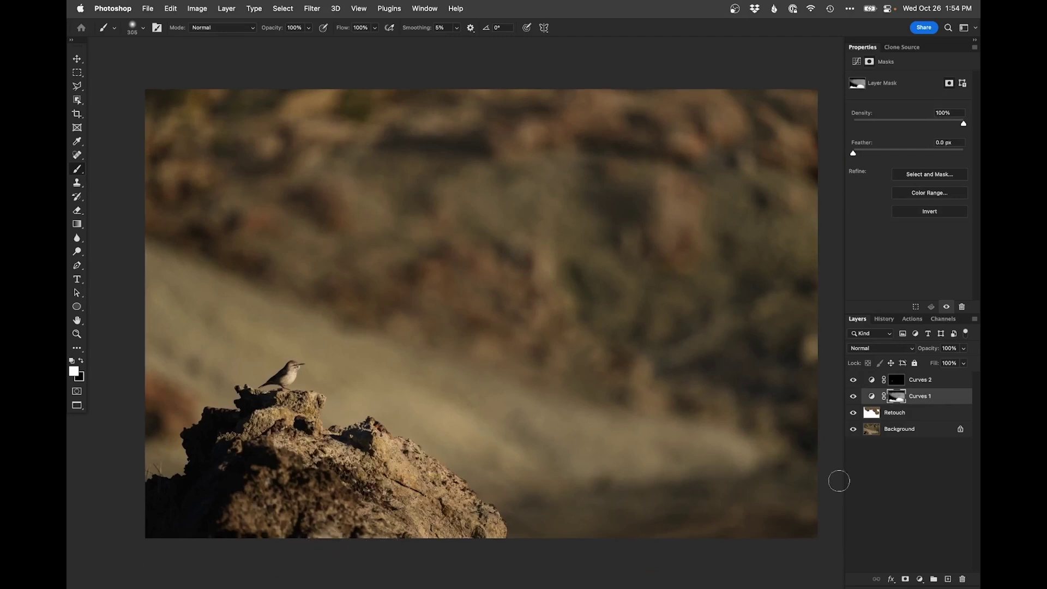
left_click(919, 579)
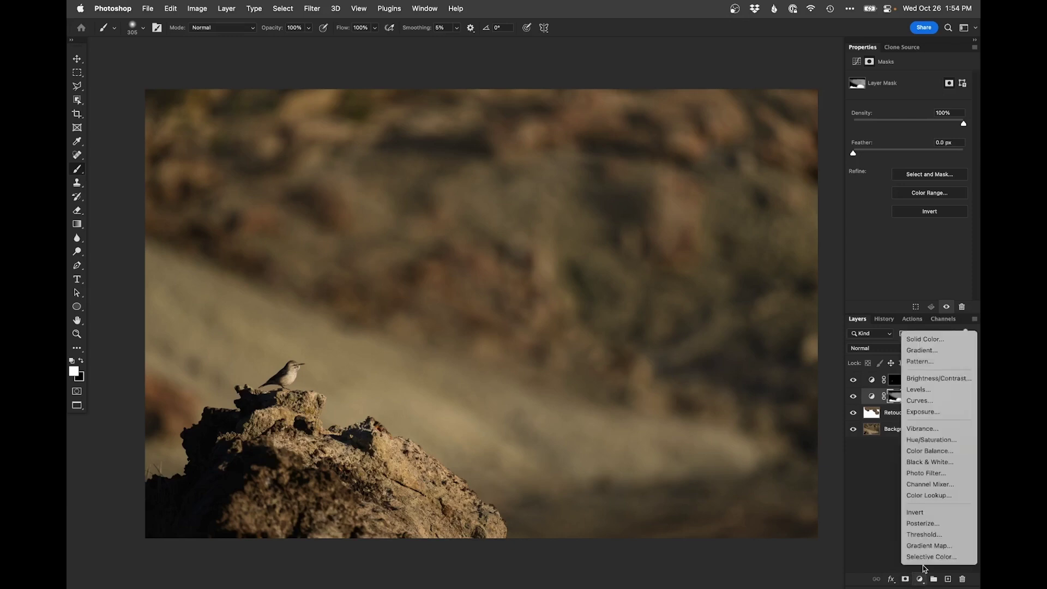
left_click(945, 401)
left_click_drag(944, 125, 950, 127)
key("ctrl+i")
left_click_drag(316, 518, 338, 542)
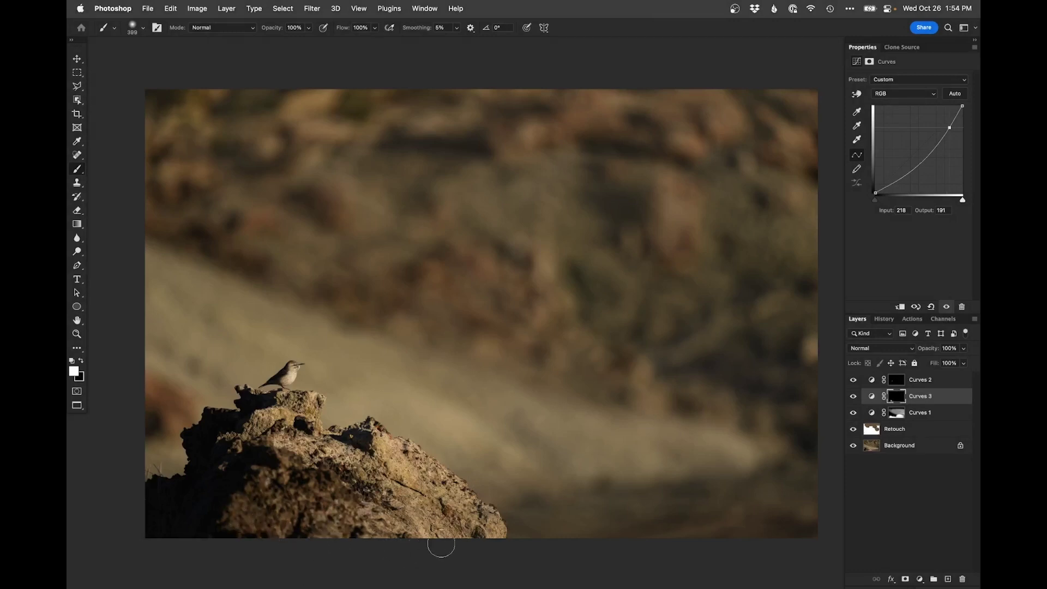
left_click_drag(645, 438, 640, 433)
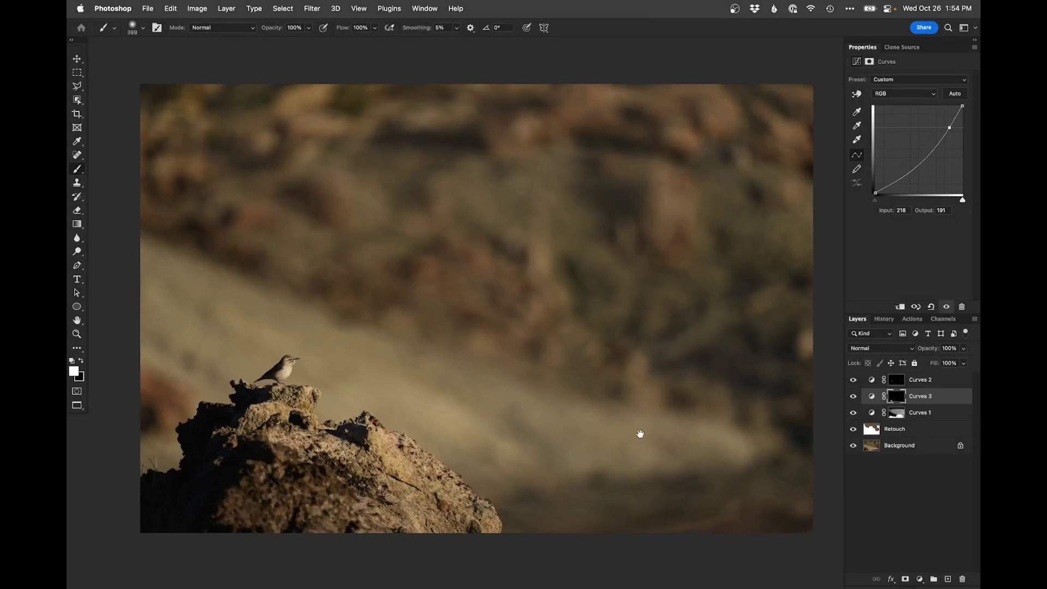
Compare the finished edit with the Background layer alone and save the document.
left_click(853, 445, "alt")
left_click(853, 445, "alt")
left_click(853, 445, "alt")
left_click(853, 446, "alt")
key("super+s")
key("f")
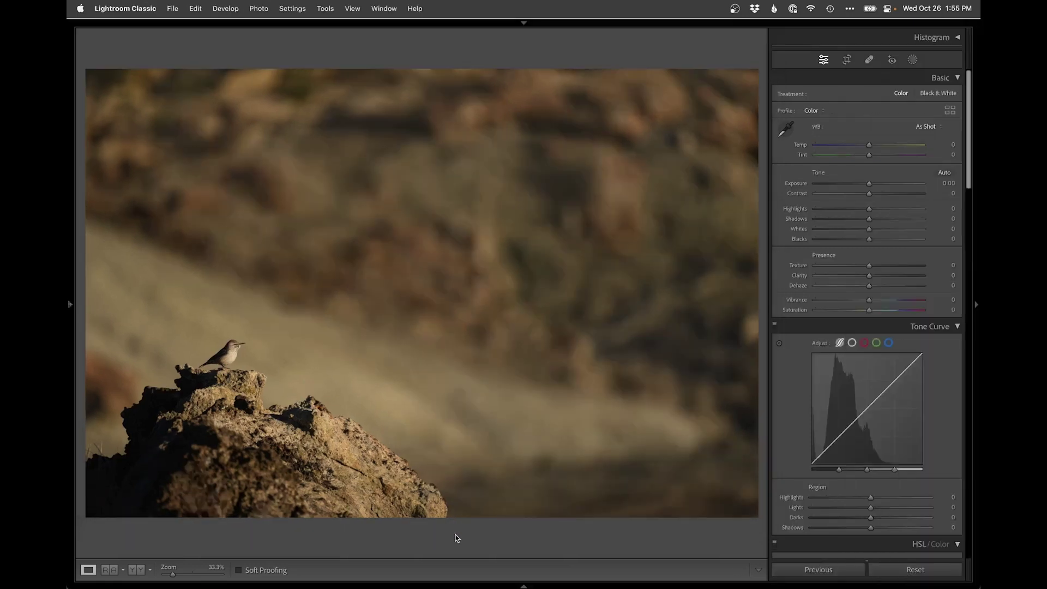
Open the original NEF of this photo in Lightroom Classic's Develop module and reset its settings.
key("g")
left_click(799, 161)
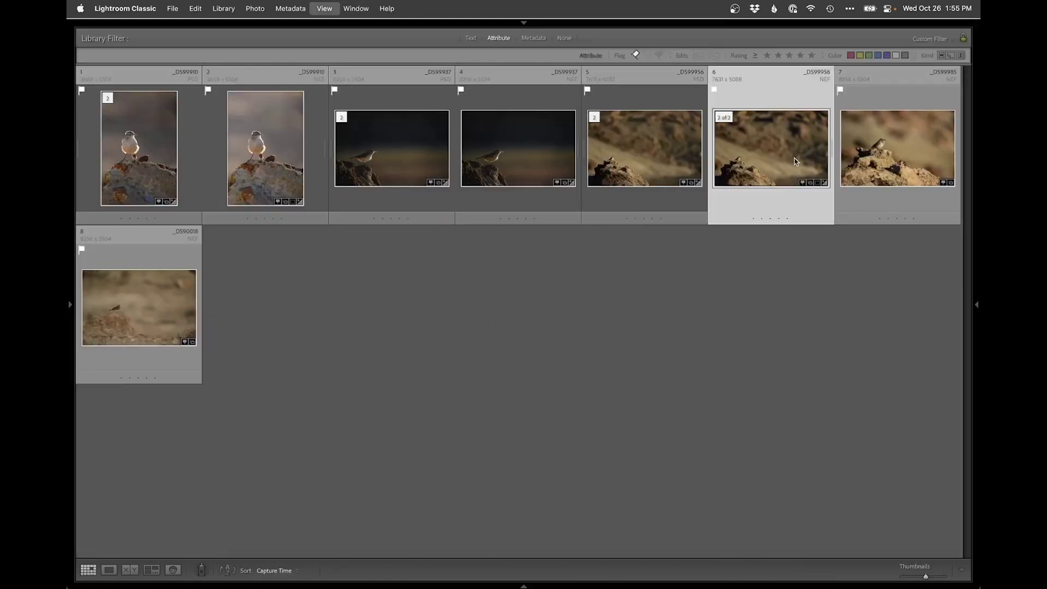
key("d")
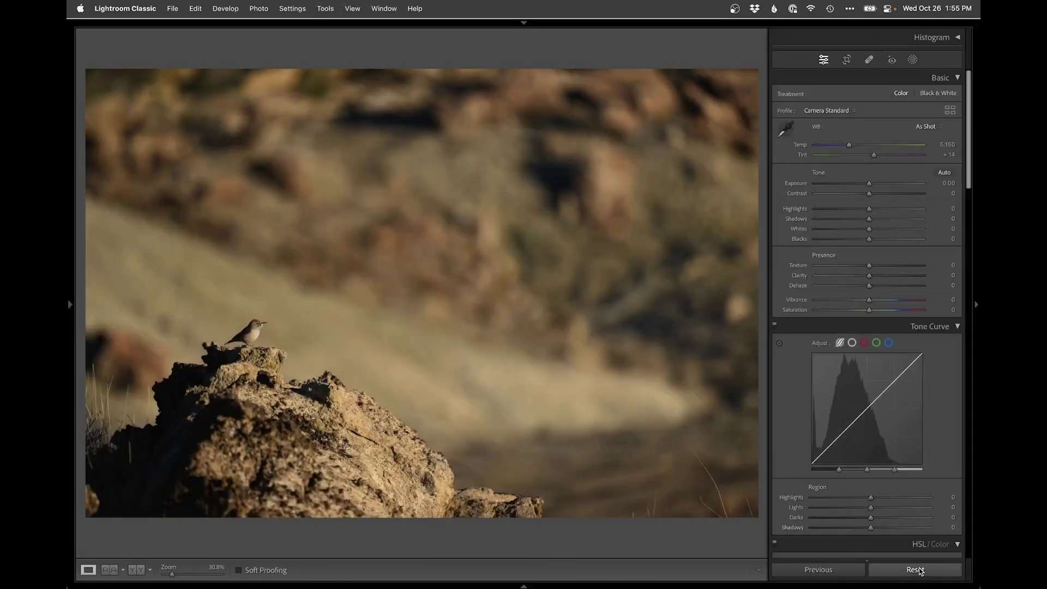
Flip between the original NEF and the retouched PSD full size, and show both side by side in Survey view.
key("e")
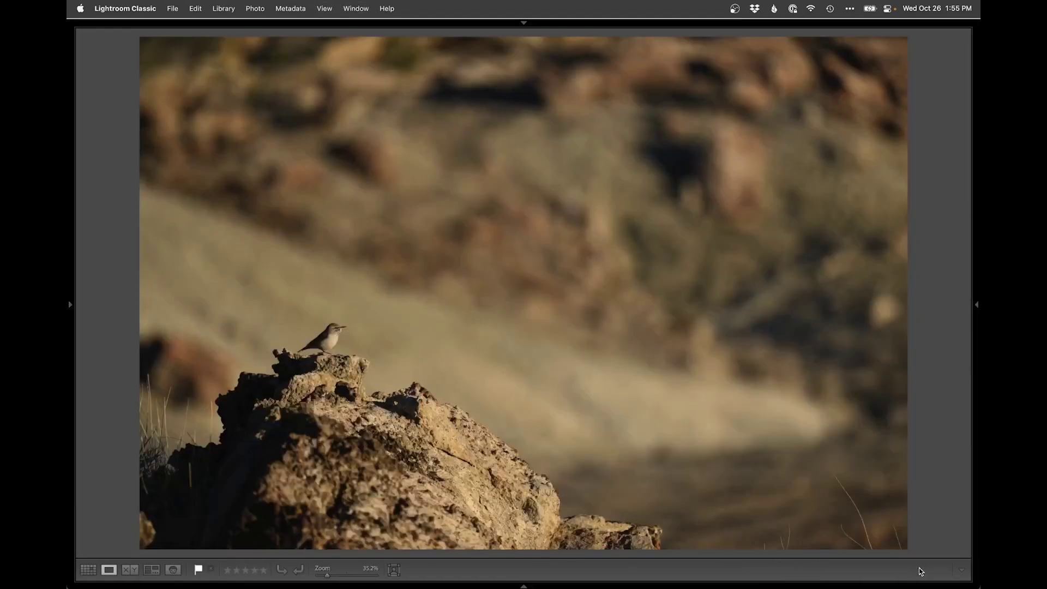
key("Right")
key("Right")
key("Right")
key("g")
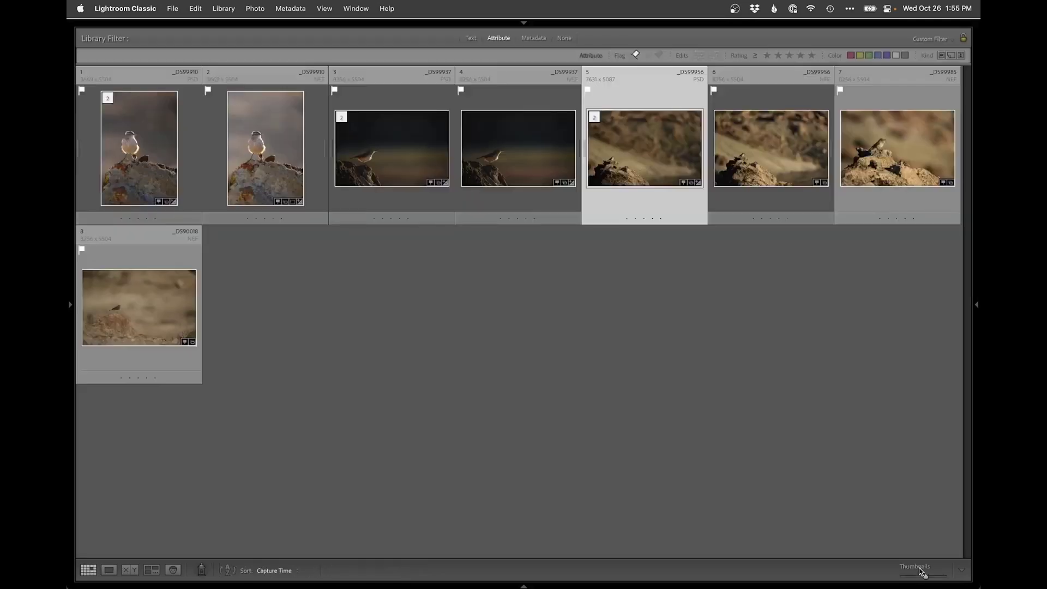
key("n")
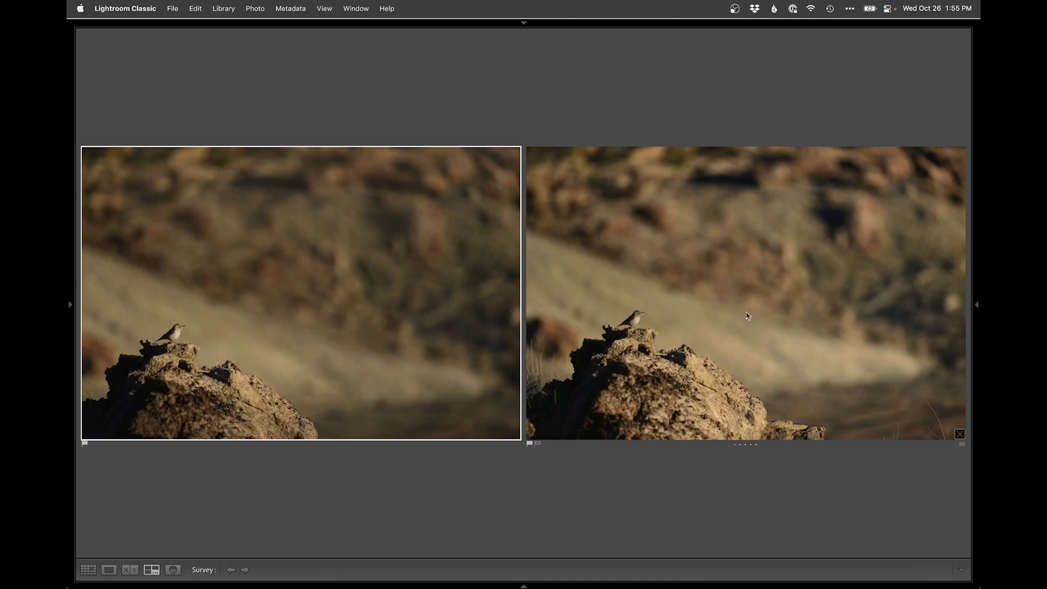
Open the closer photo of the singing bird in Develop and crop it tighter around the bird and rock, keeping the Original aspect.
key("e")
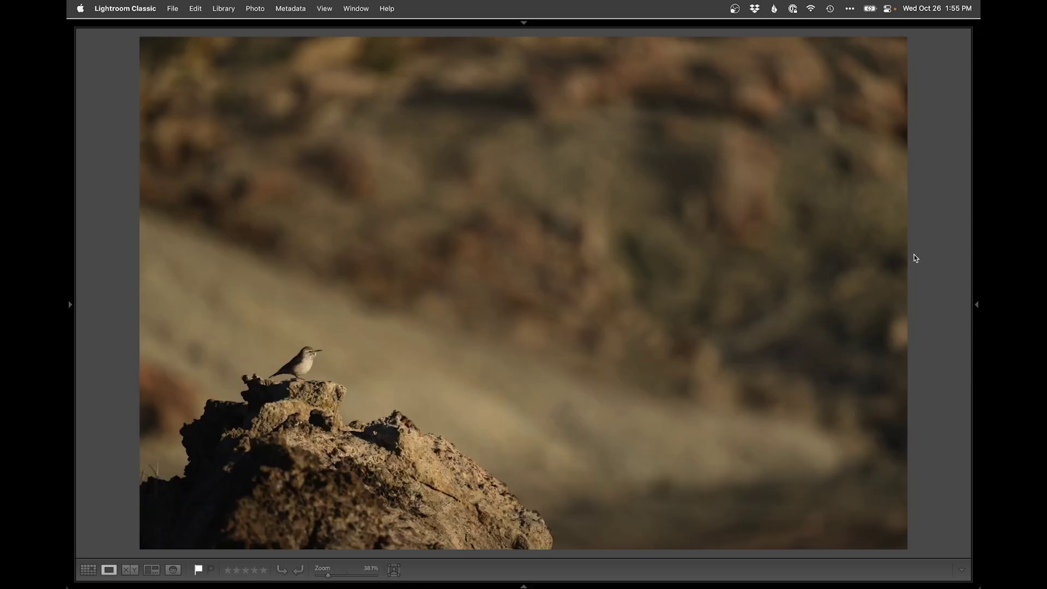
left_click(734, 8)
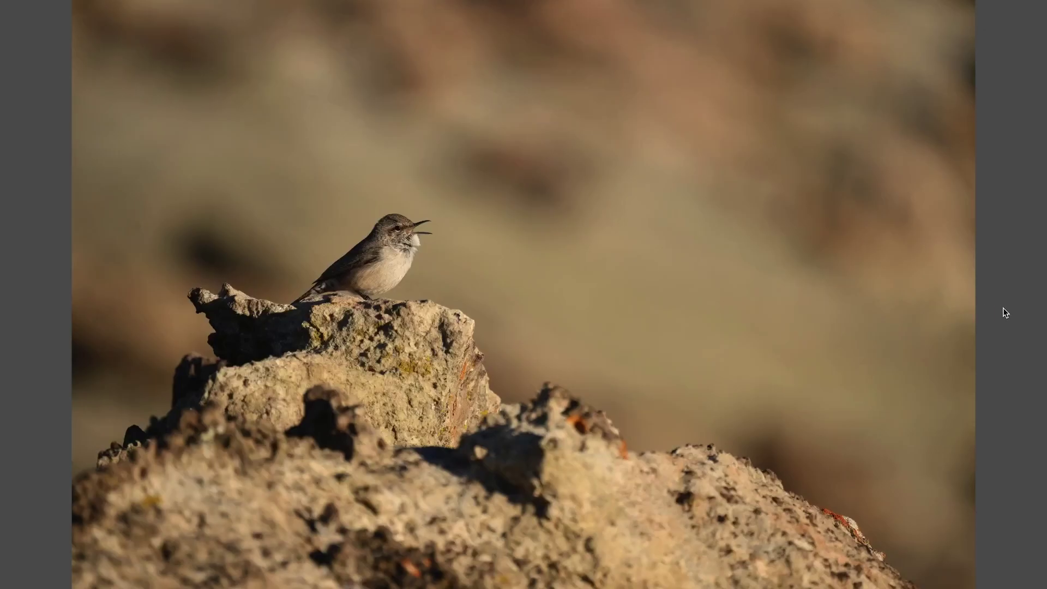
key("r")
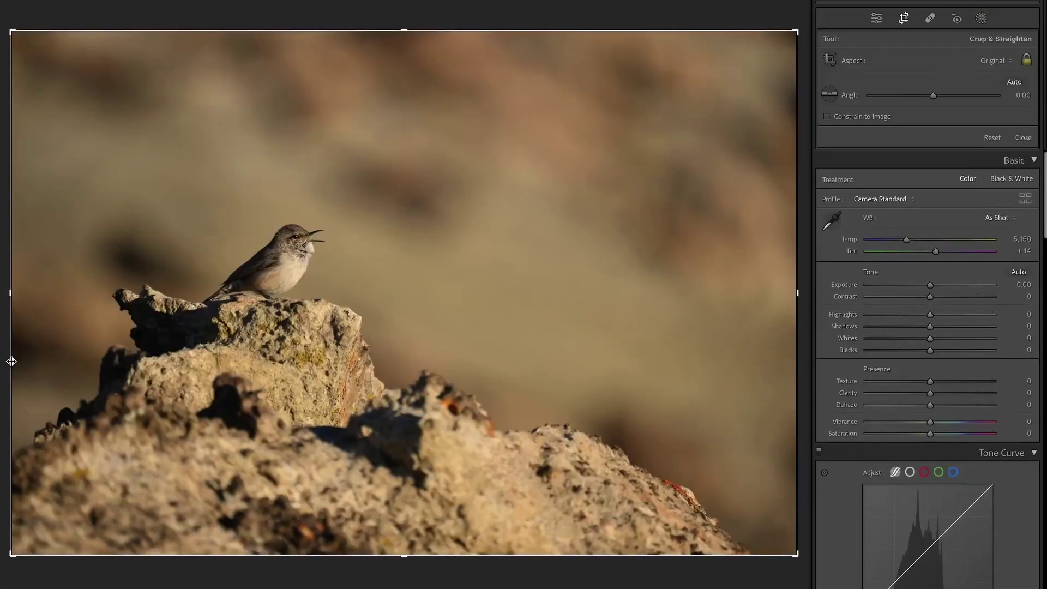
left_click_drag(11, 361, 49, 356)
left_click_drag(496, 259, 467, 275)
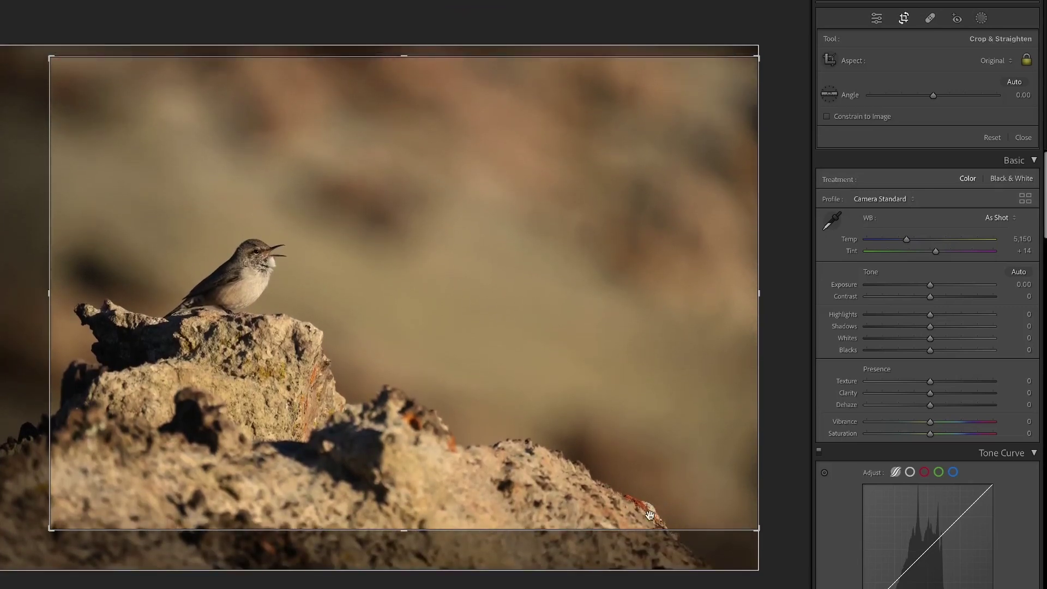
key("Return")
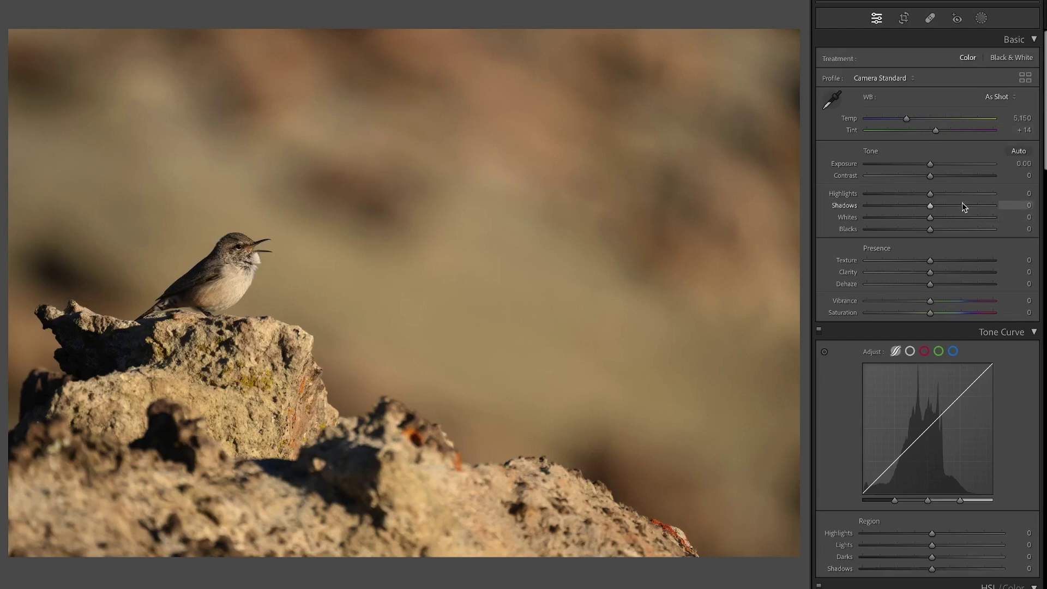
Set Contrast to -30, Highlights to -40, Shadows to +65, Blacks to -25 and Saturation to +6.
left_click(911, 175)
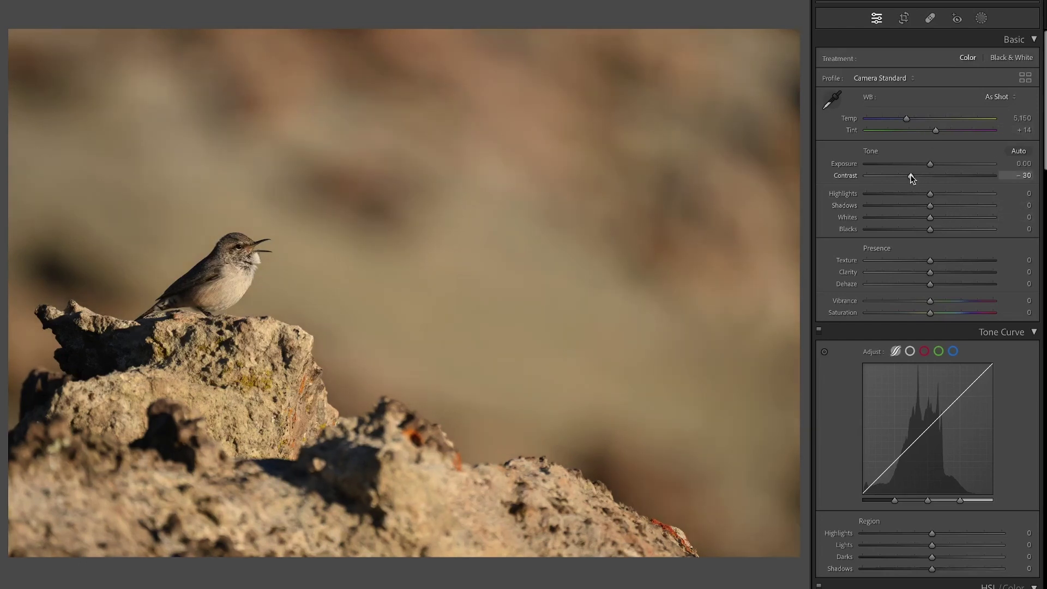
left_click(970, 206)
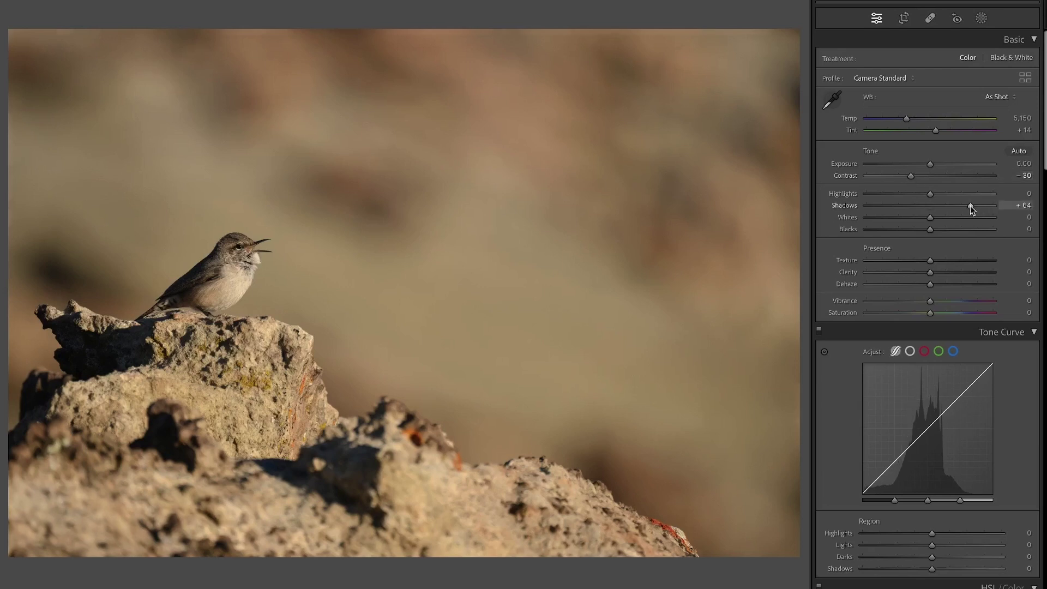
left_click(918, 229)
left_click_drag(918, 231, 915, 229)
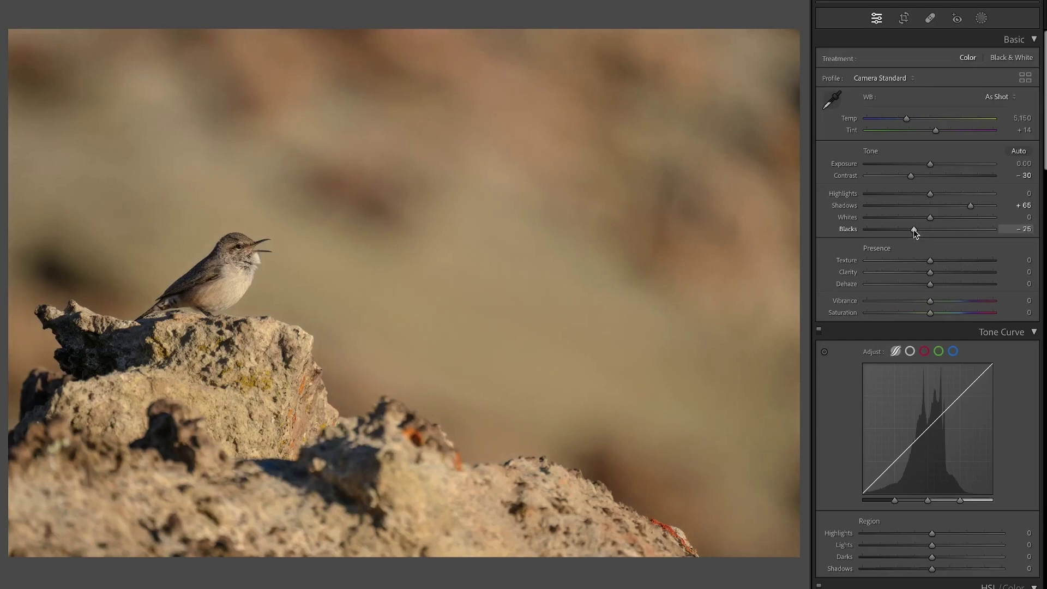
left_click(910, 194)
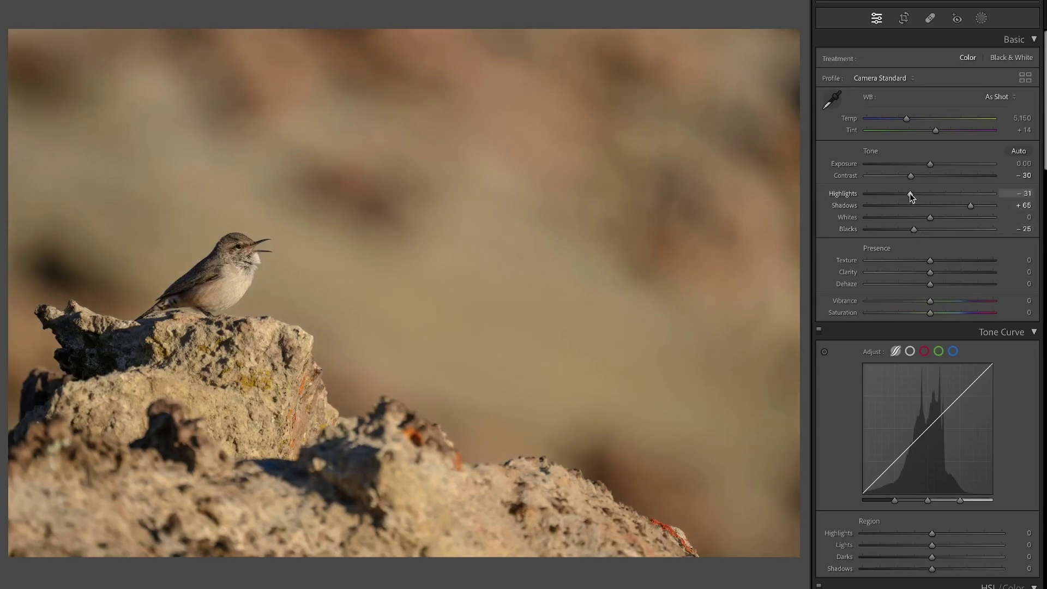
left_click_drag(909, 194, 904, 194)
left_click_drag(931, 316, 933, 316)
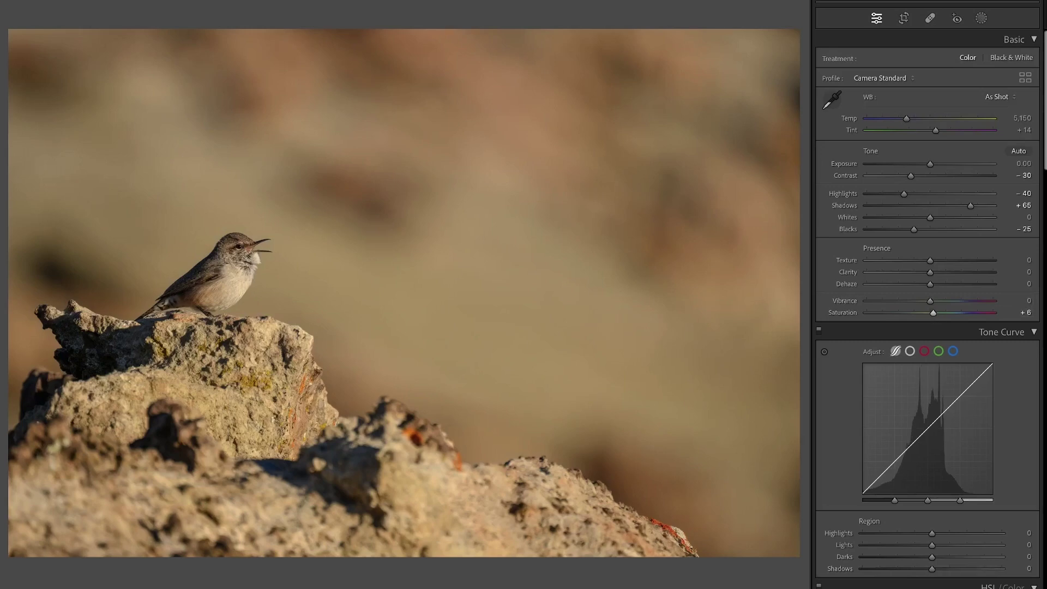
Compare the photo before and after the Basic adjustments by switching between the cropped history state and the current edit.
mouse_move(1, 180)
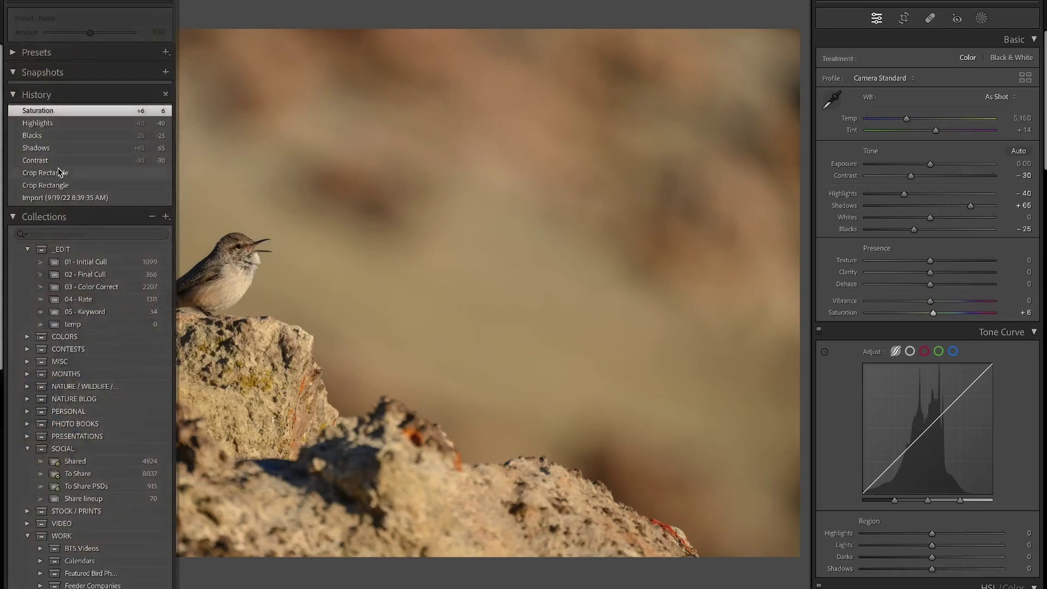
left_click(60, 173)
key("ctrl+z")
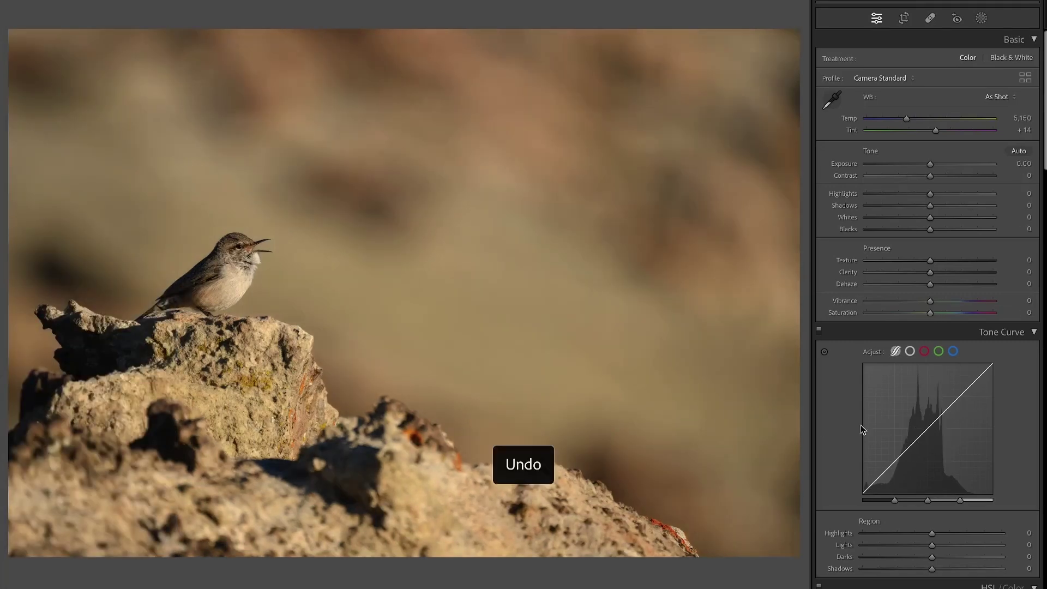
key("ctrl+y")
key("ctrl+z")
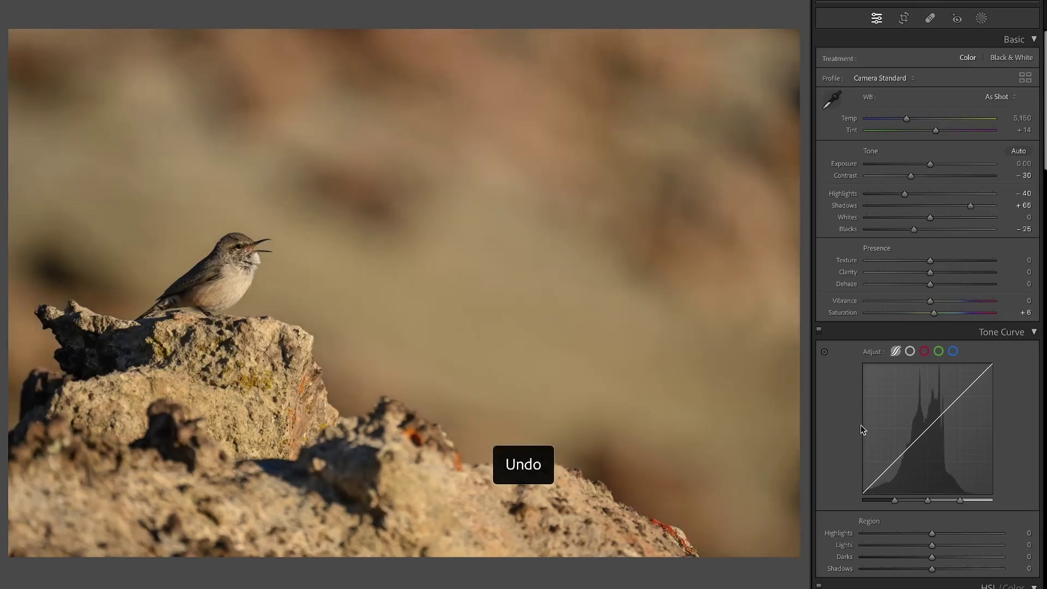
key("ctrl+y")
key("ctrl+z")
key("ctrl+y")
key("ctrl+z")
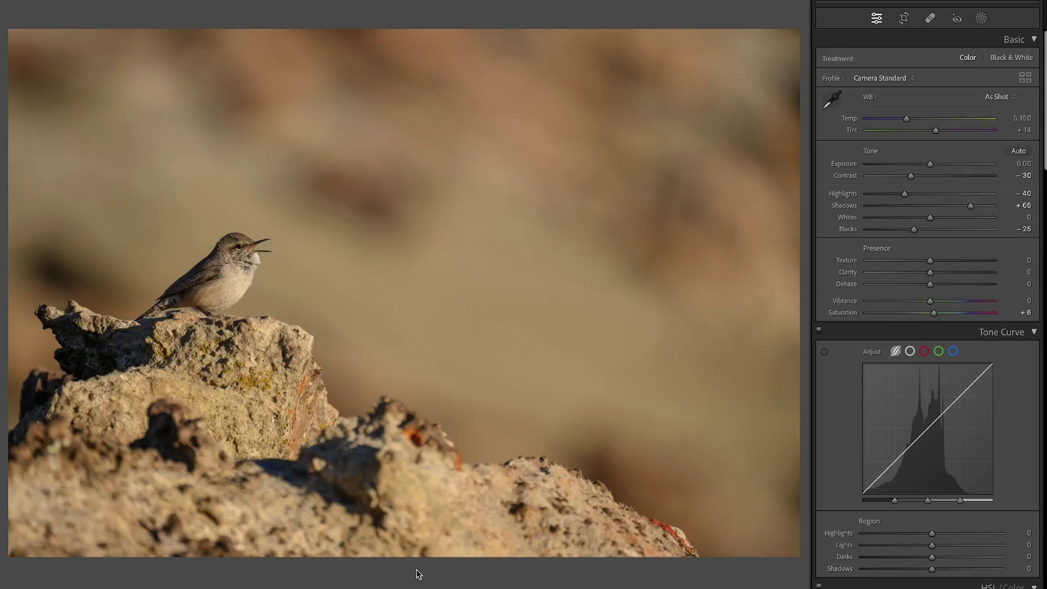
Add an inverted radial gradient mask centred on the bird with Exposure -0.10, Contrast -41 and Highlights -47.
left_click(981, 18)
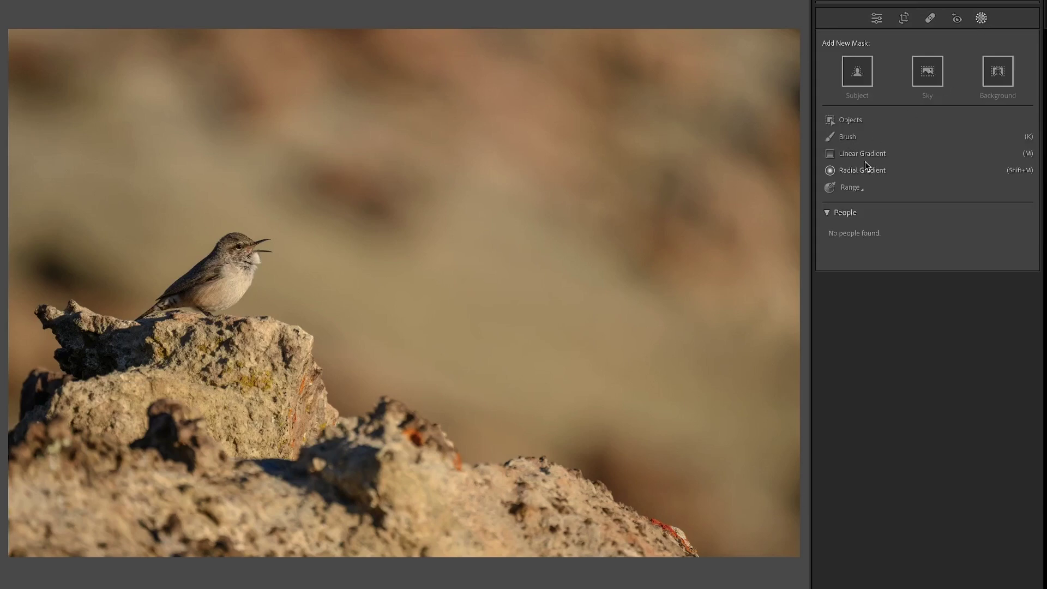
left_click(863, 170)
left_click_drag(245, 258, 591, 470)
left_click(1005, 173)
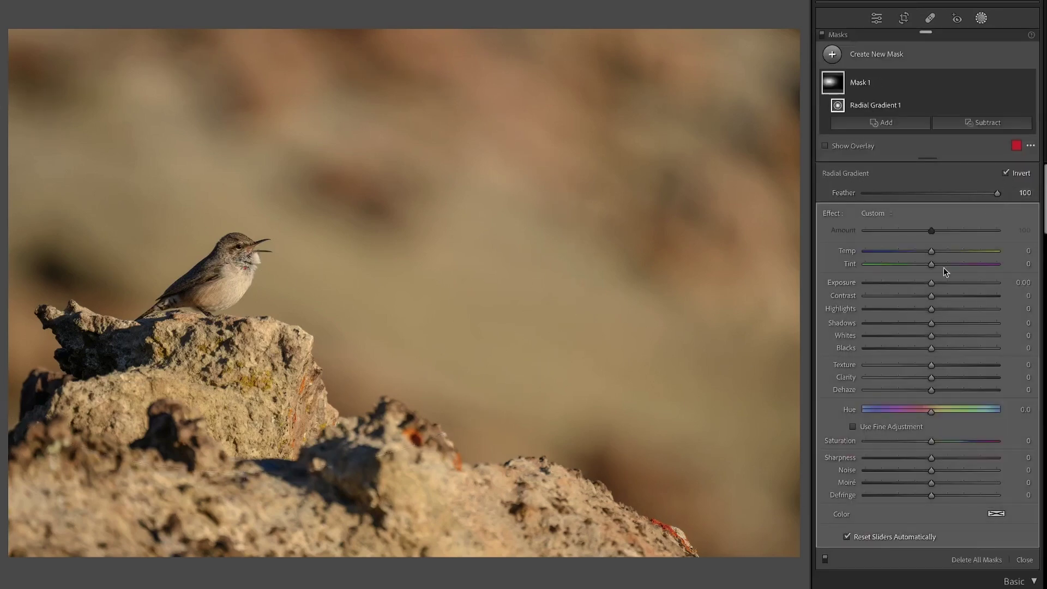
mouse_move(931, 284)
left_mouse_down()
mouse_move(897, 307)
mouse_move(929, 282)
mouse_move(917, 296)
left_mouse_up()
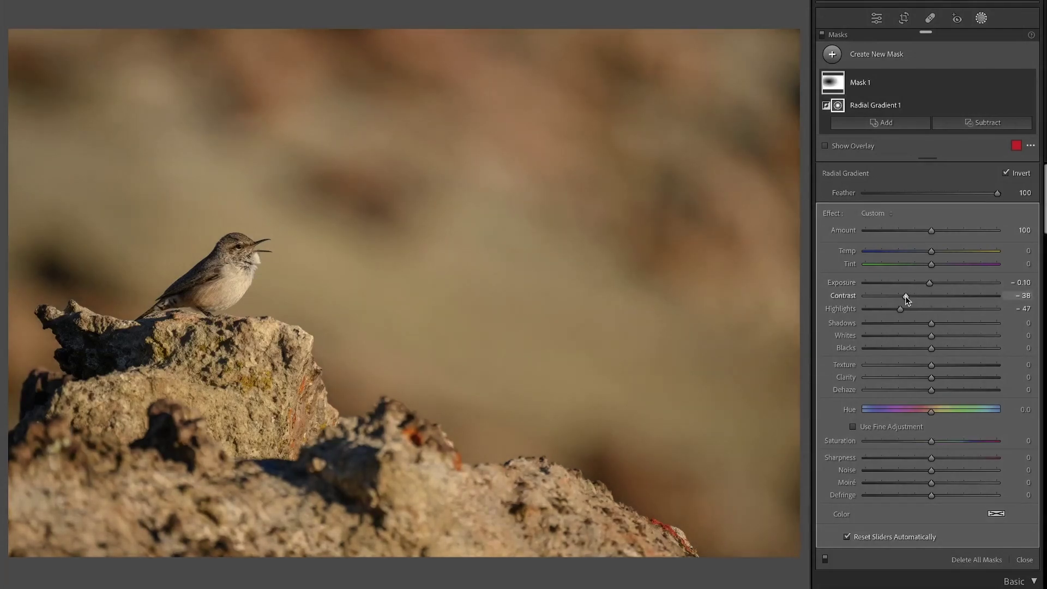
left_click(903, 297)
Toggle the radial gradient mask's visibility repeatedly to examine its effect on the surroundings, and close masking.
left_click(1028, 84)
left_click(1028, 85)
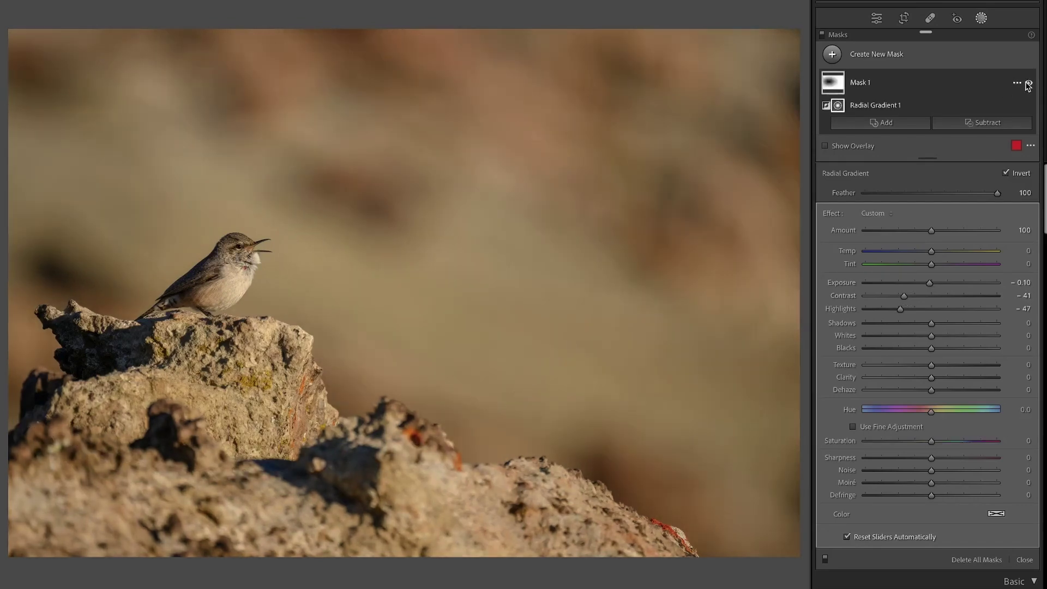
left_click(1029, 83)
left_click(1029, 83)
left_click(1029, 83)
left_click(1029, 83)
left_click(1029, 83)
left_click(1029, 84)
left_click(876, 18)
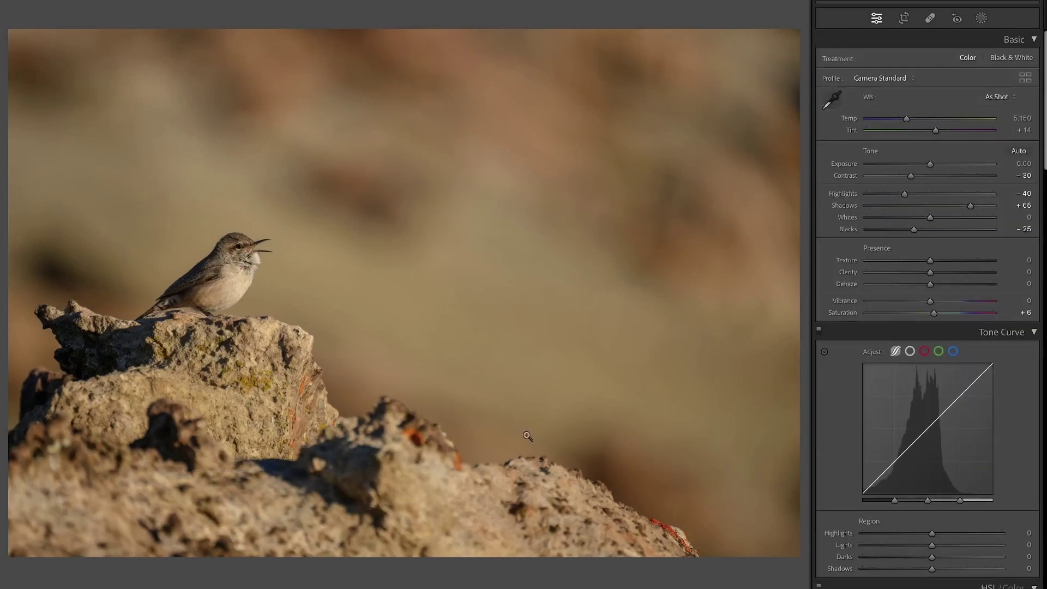
Add a linear gradient mask rising from the rock's lower edge, set its Exposure to -0.36 and close masking.
left_click(981, 18)
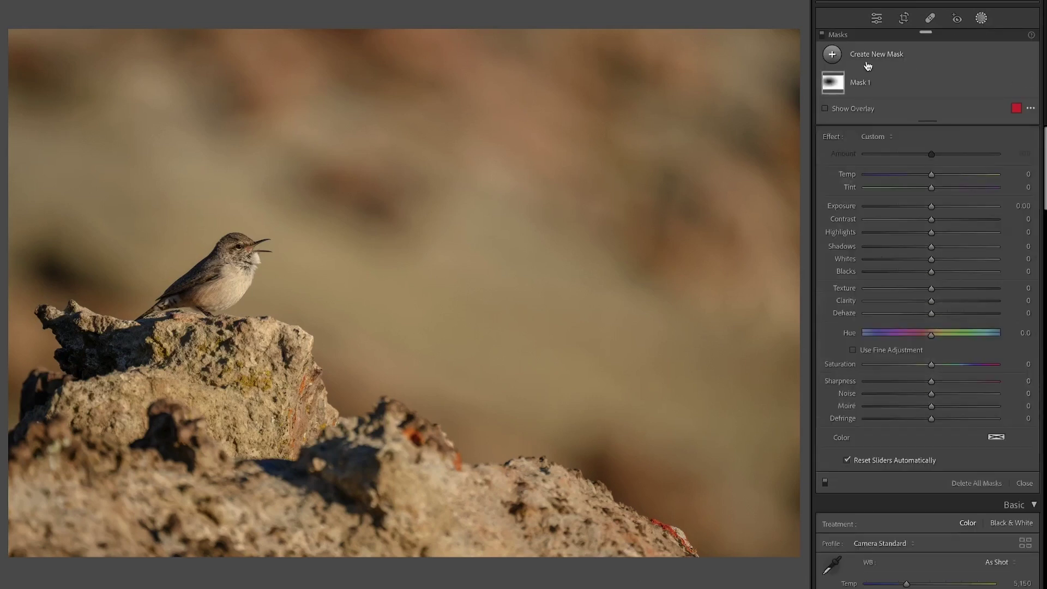
left_click(871, 54)
left_click(896, 184)
left_click_drag(223, 483, 248, 267)
left_click_drag(214, 483, 213, 517)
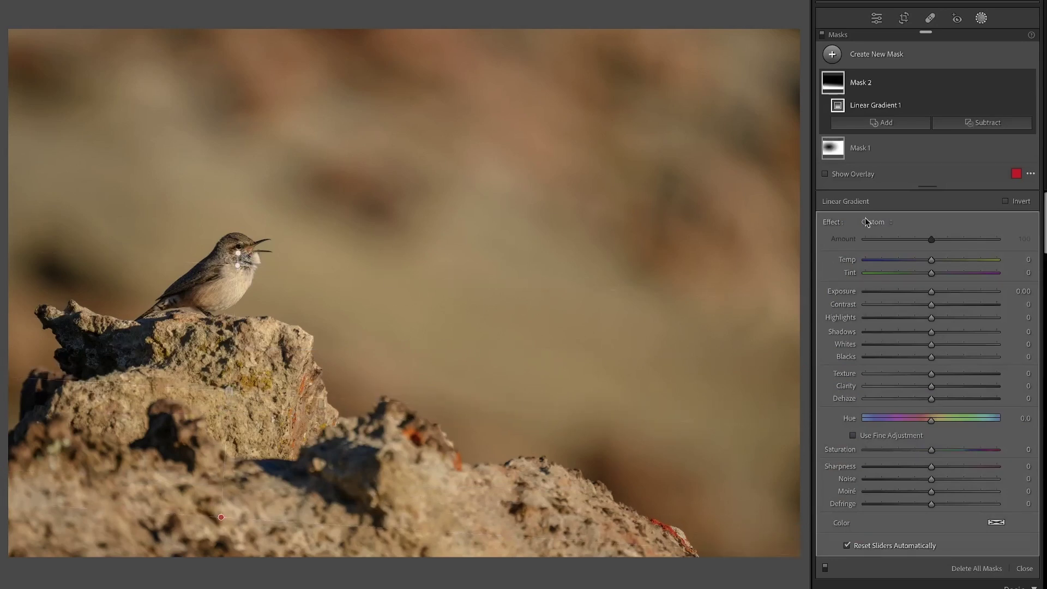
left_click_drag(931, 293, 924, 290)
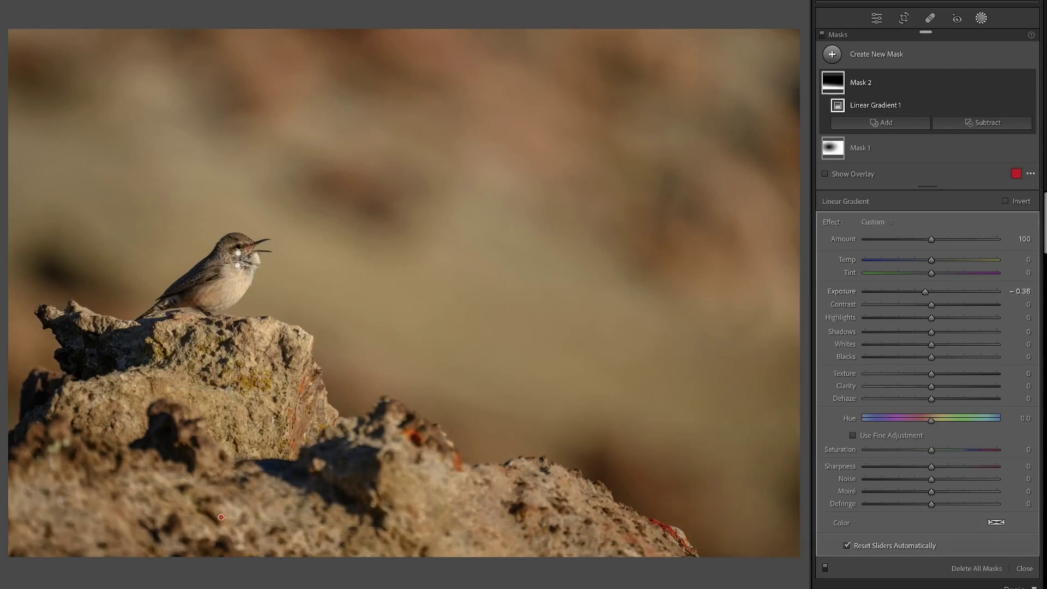
left_click(876, 18)
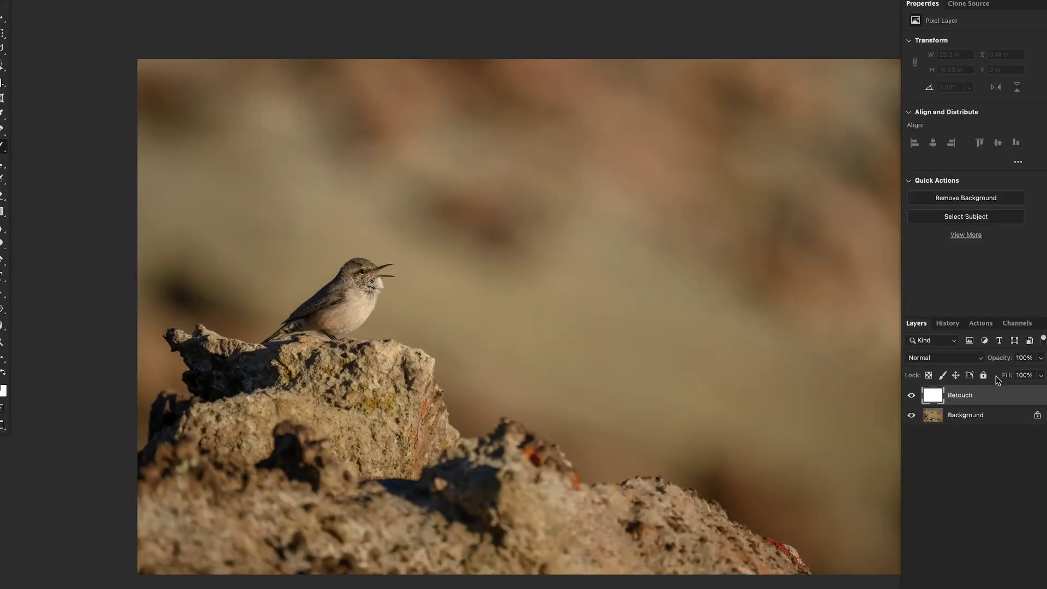
In Photoshop, use the Clone Stamp on the Retouch layer to soften the dark background patches behind and above the bird.
key("s")
mouse_move(191, 292)
left_mouse_down()
mouse_move(175, 294)
mouse_move(235, 305)
mouse_move(167, 293)
mouse_move(187, 269)
mouse_move(180, 287)
mouse_move(218, 300)
left_mouse_up()
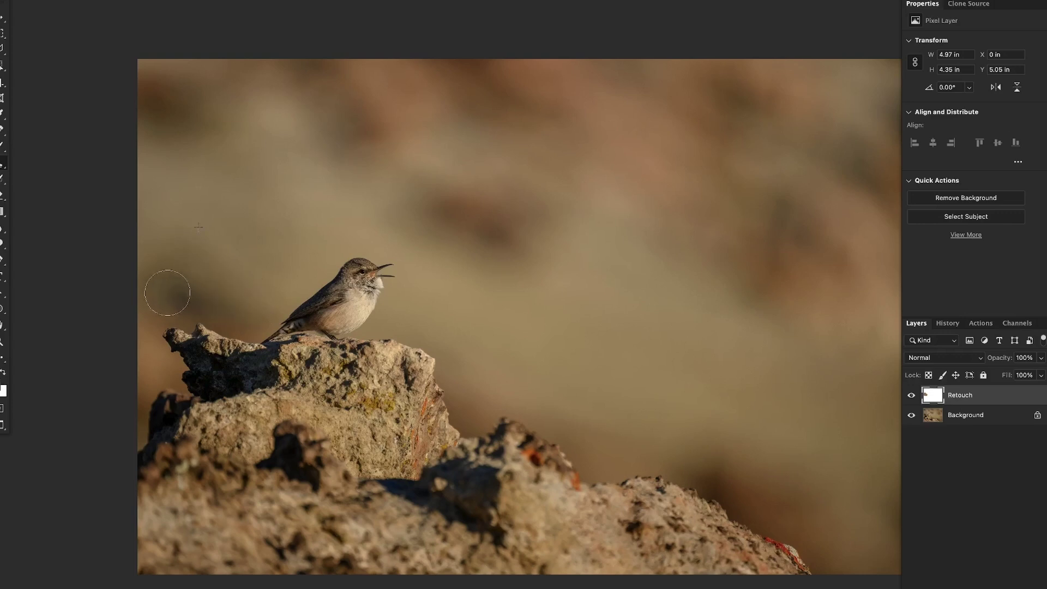
left_click_drag(545, 288, 572, 293)
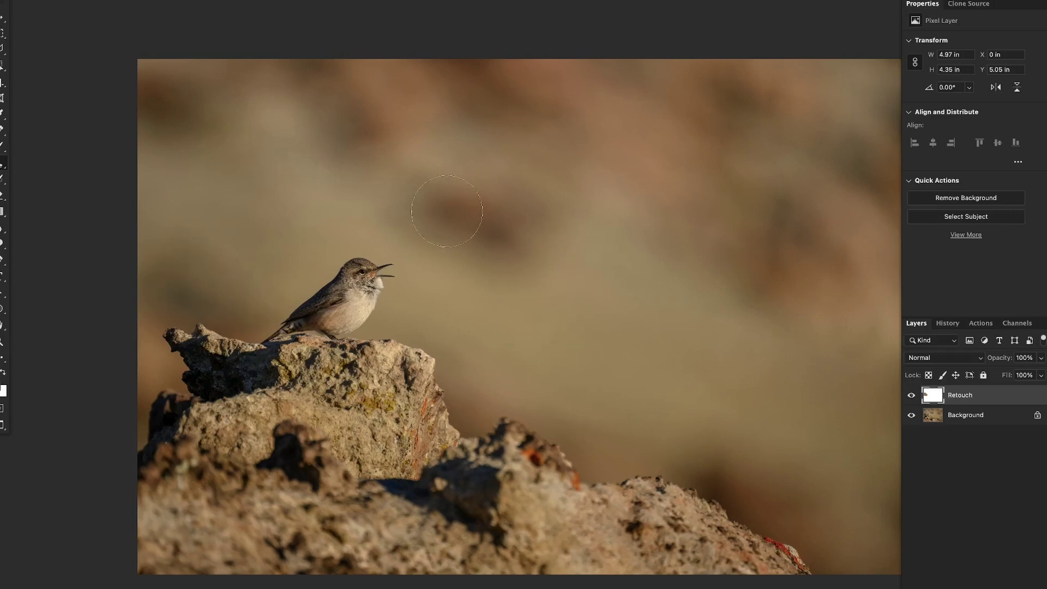
mouse_move(479, 218)
left_mouse_down()
mouse_move(523, 246)
mouse_move(491, 207)
left_mouse_up()
left_click_drag(603, 398, 606, 398)
Clone smoother background over the dark and reddish patches along the photo's upper edge on the Retouch layer.
left_click_drag(349, 109, 292, 42)
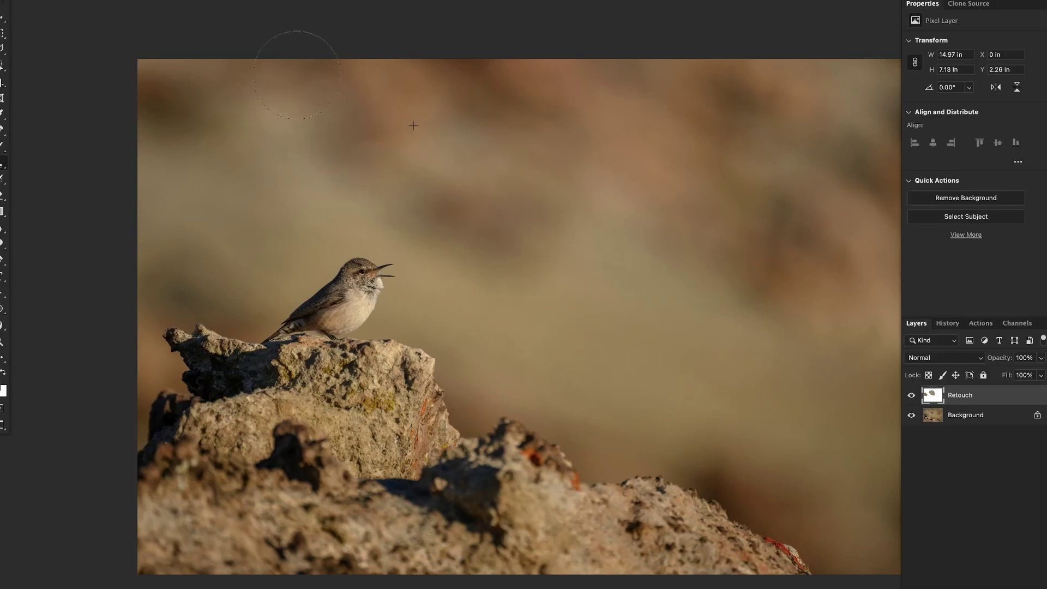
left_click_drag(523, 88, 435, 71)
left_click(681, 211, "alt")
left_click_drag(720, 101, 642, 142)
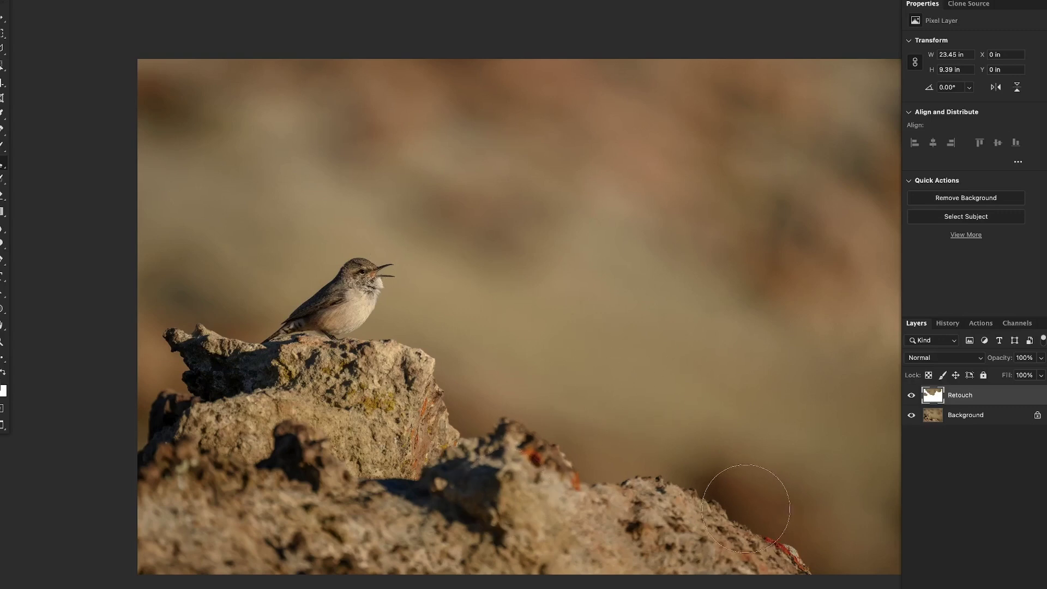
Add a Curves layer lowering input 205 to output 177, invert its mask and paint the darkening onto the rock.
left_click(976, 588)
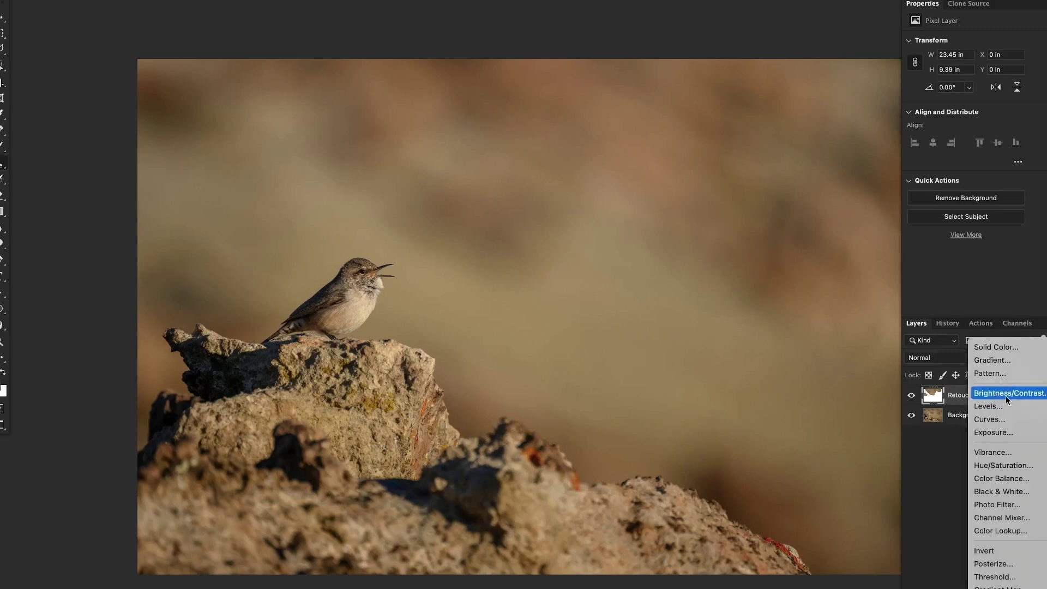
left_click(1006, 419)
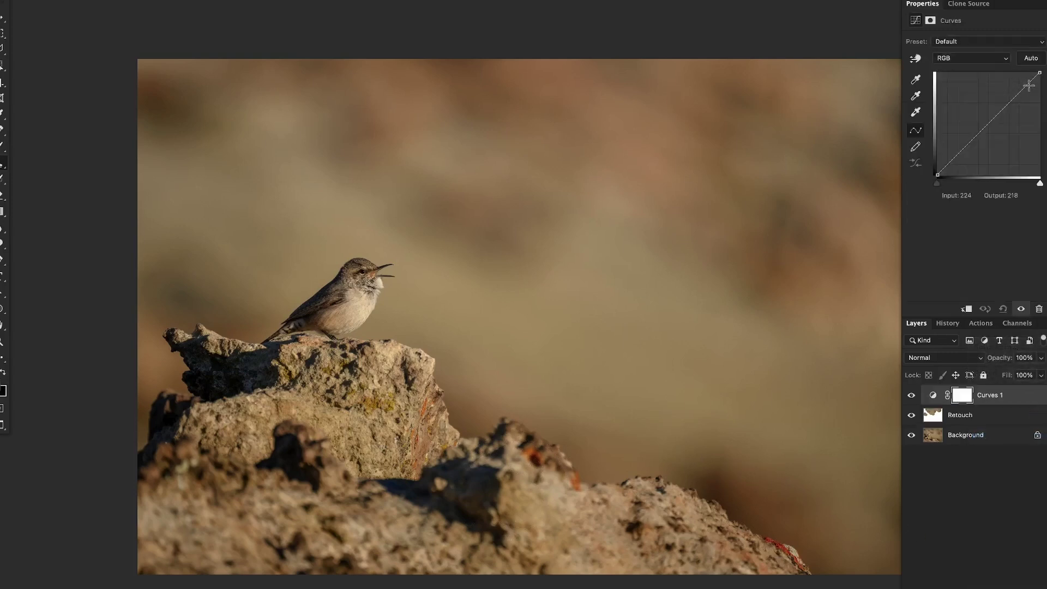
left_click_drag(1039, 72, 1020, 104)
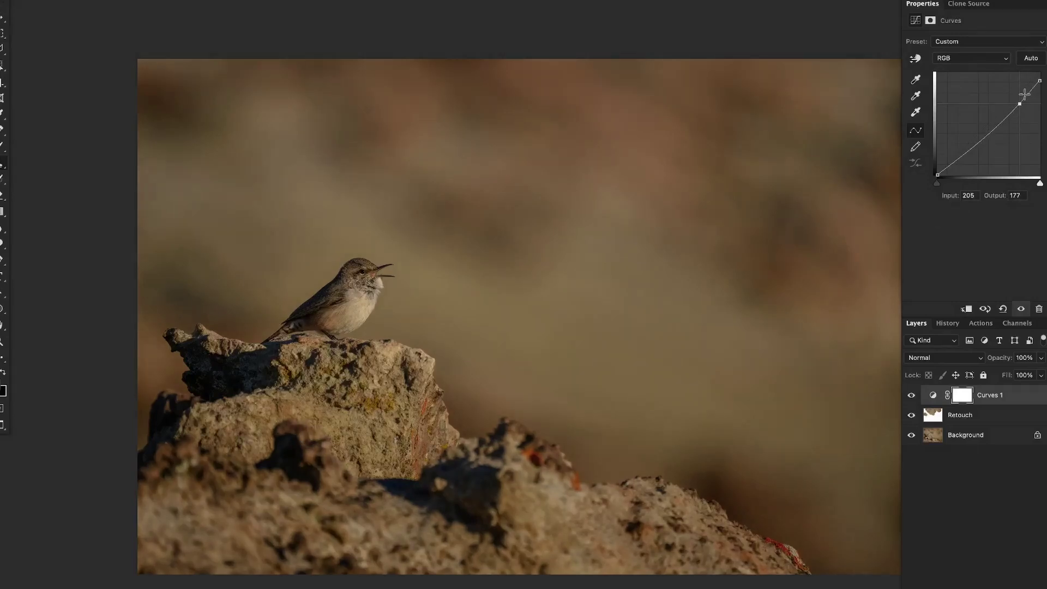
key("ctrl+i")
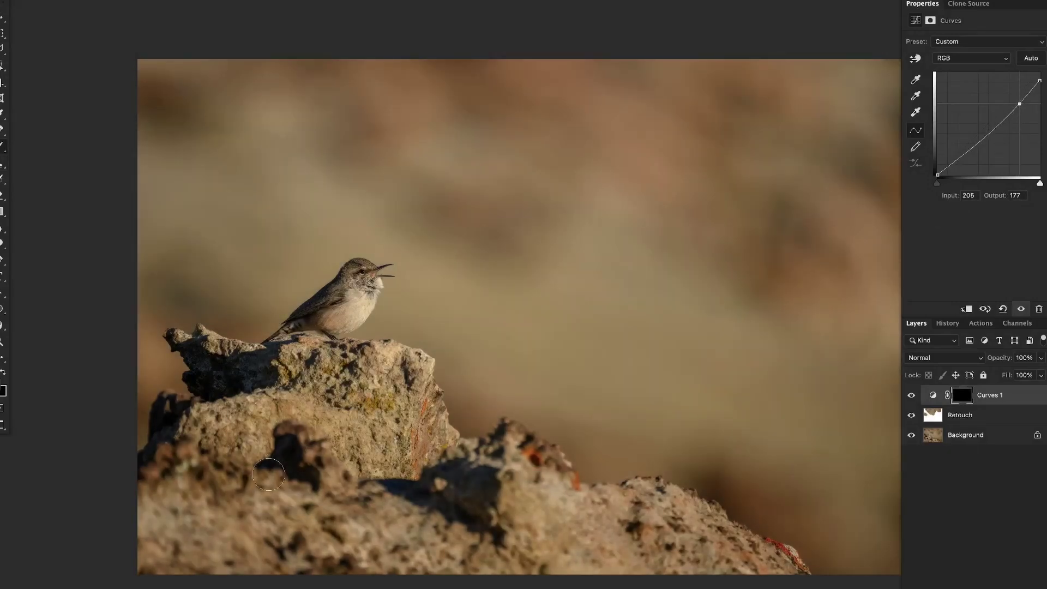
left_click_drag(156, 542, 376, 535)
left_click_drag(180, 426, 419, 442)
mouse_move(349, 546)
left_mouse_down()
mouse_move(480, 524)
mouse_move(524, 491)
mouse_move(614, 588)
mouse_move(722, 570)
left_mouse_up()
mouse_move(392, 384)
left_mouse_down()
mouse_move(205, 400)
mouse_move(196, 390)
mouse_move(298, 389)
left_mouse_up()
Add a second Curves layer raising input 152 to output 188, invert its mask and paint the brightening onto the bird.
left_click(365, 321)
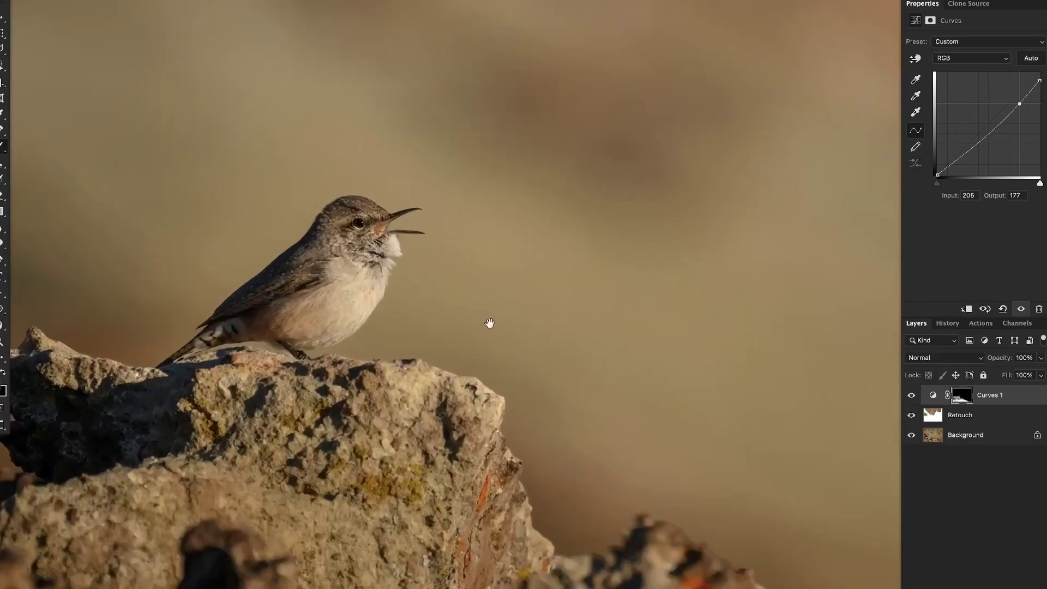
left_click(977, 586)
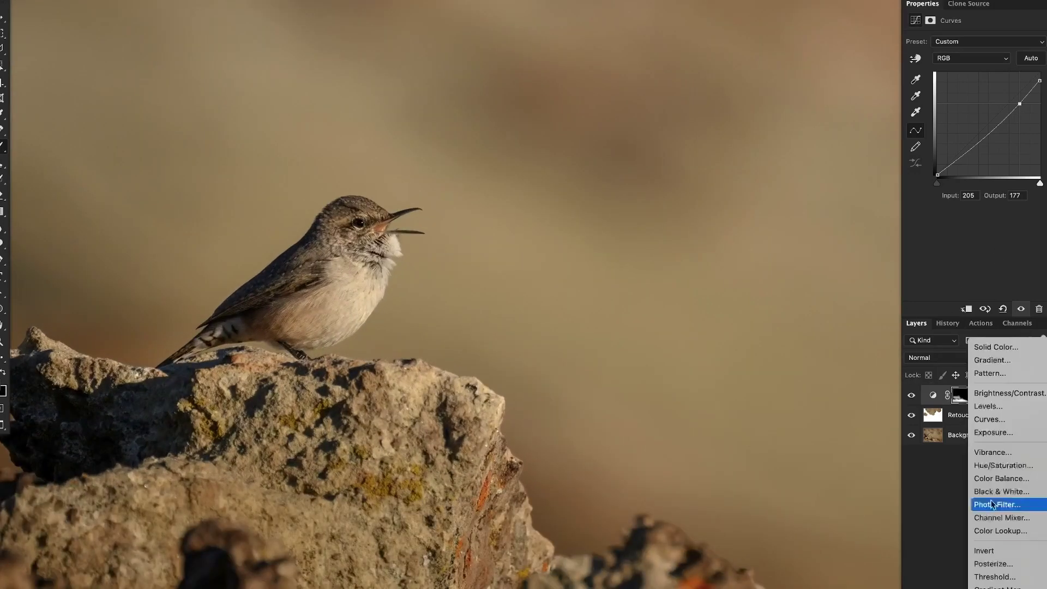
left_click(985, 419)
left_click_drag(1003, 111, 998, 99)
key("ctrl+i")
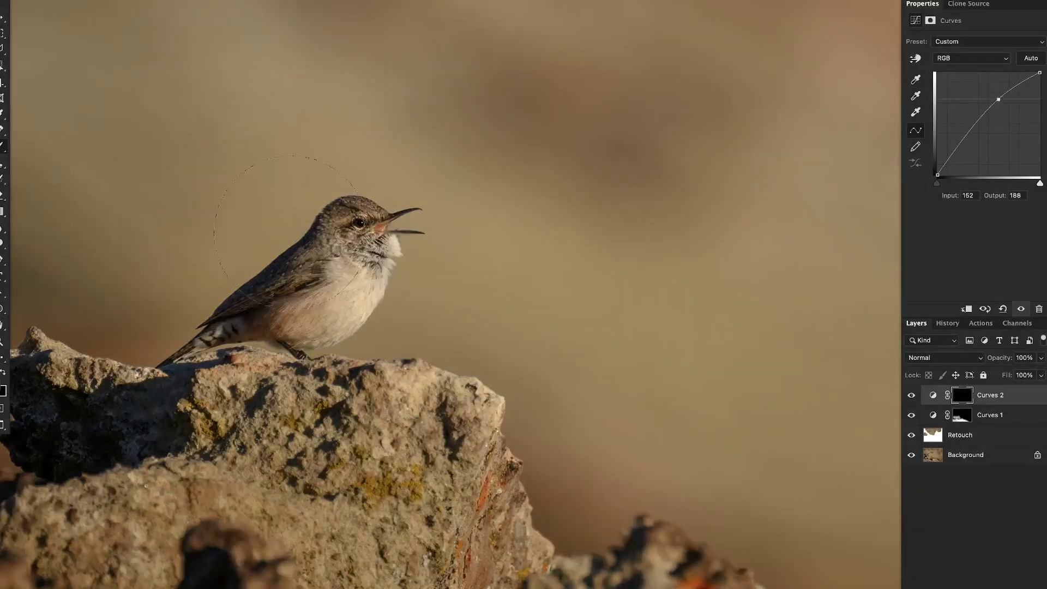
mouse_move(374, 267)
left_mouse_down()
mouse_move(199, 253)
mouse_move(218, 235)
left_mouse_up()
left_click_drag(368, 223, 372, 224)
mouse_move(359, 222)
left_mouse_down()
mouse_move(349, 219)
mouse_move(366, 231)
mouse_move(342, 246)
mouse_move(345, 295)
mouse_move(299, 330)
left_mouse_up()
left_click_drag(319, 258, 245, 312)
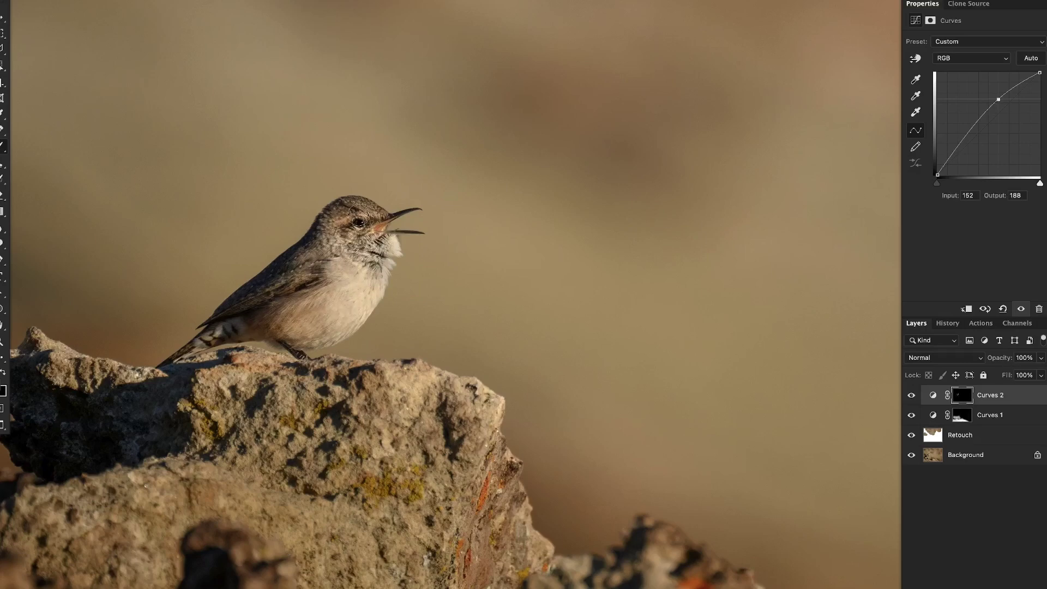
Compare the singing bird photo before and after the retouching by toggling all layers above the Background.
key("ctrl+minus")
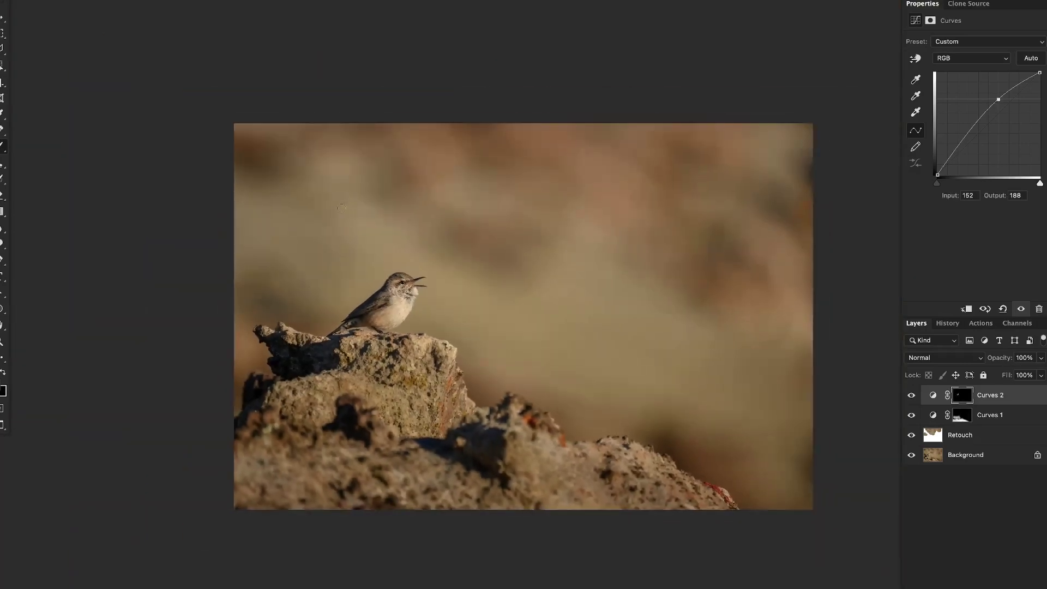
key("ctrl+plus")
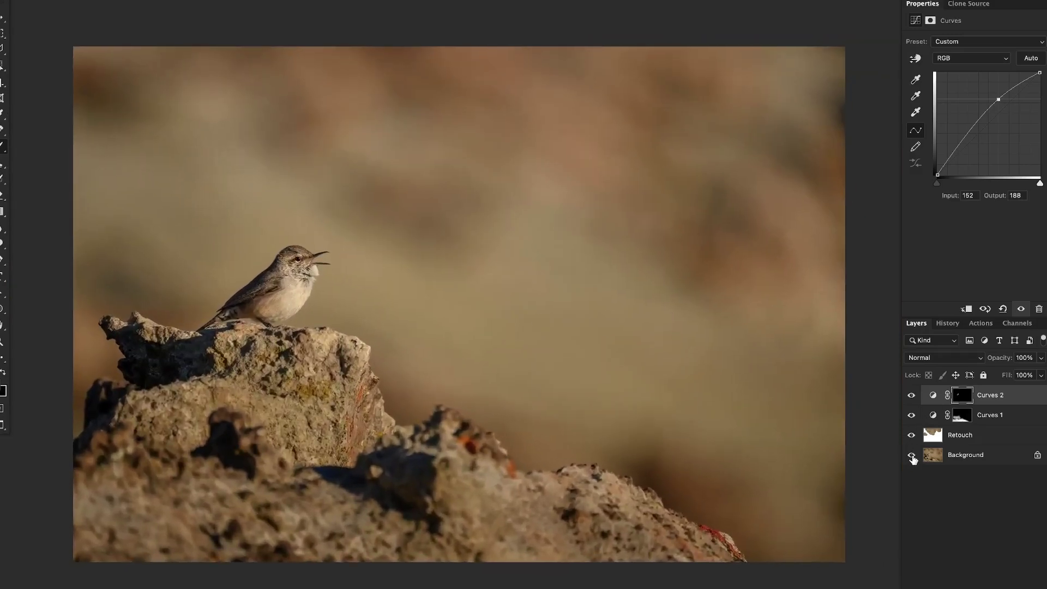
left_click(911, 454, "alt")
left_click(911, 455, "alt")
left_click(911, 455, "alt")
left_click(912, 455, "alt")
Save and close _DS99985.psd and return to Lightroom Classic.
key("f")
key("super+s")
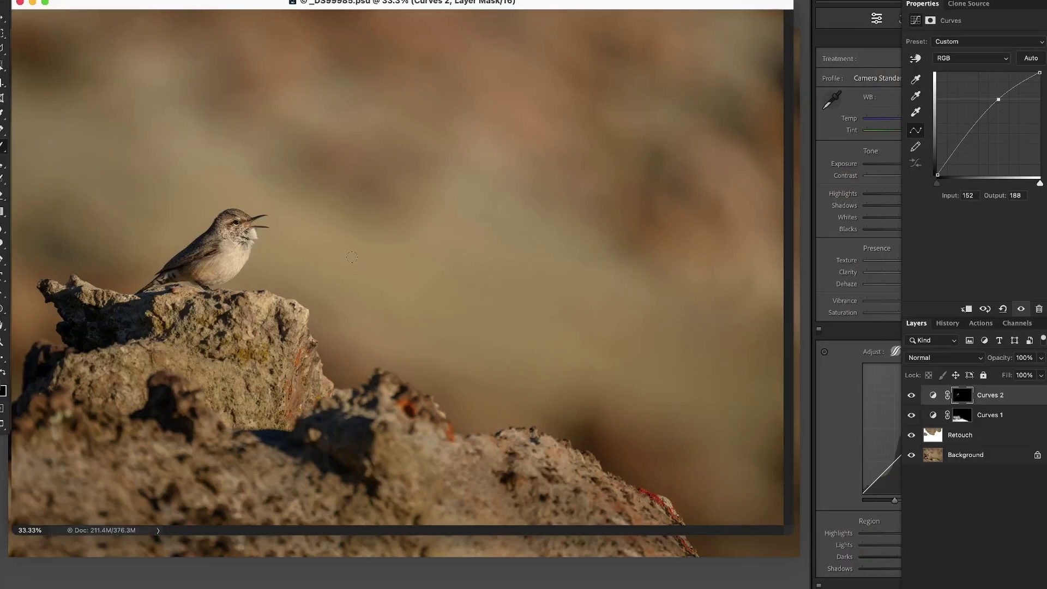
key("super+w")
left_click(564, 13)
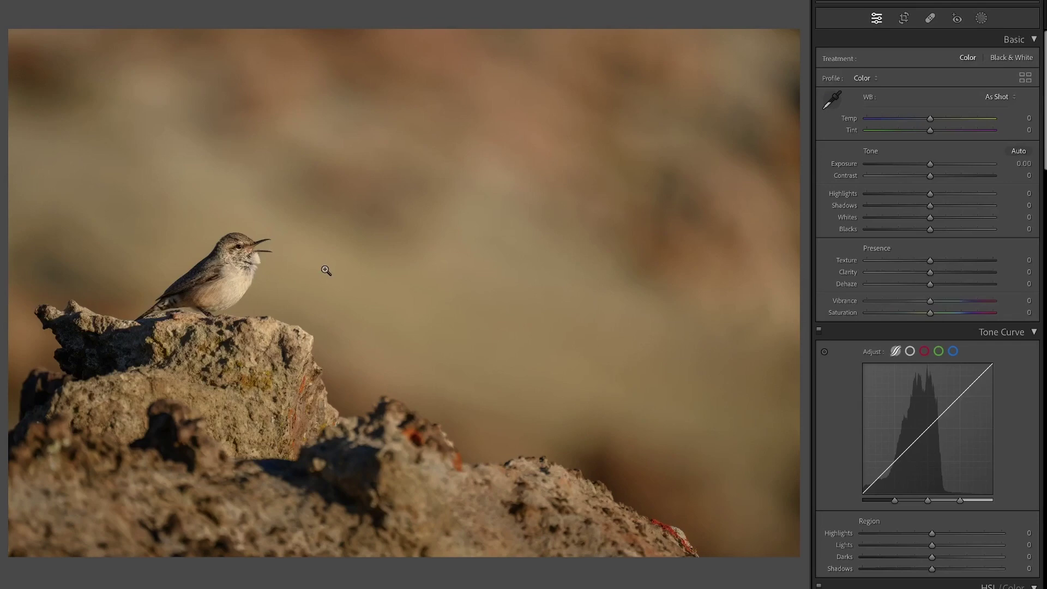
Open the unedited bird-on-rock photo _DS90018 from the library grid.
key("g")
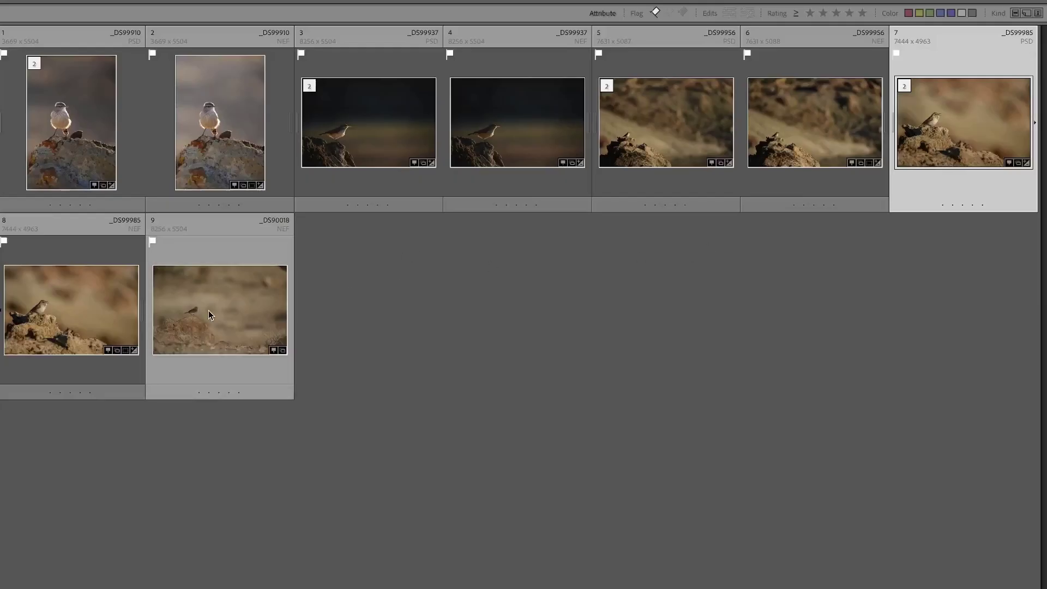
left_click(228, 258)
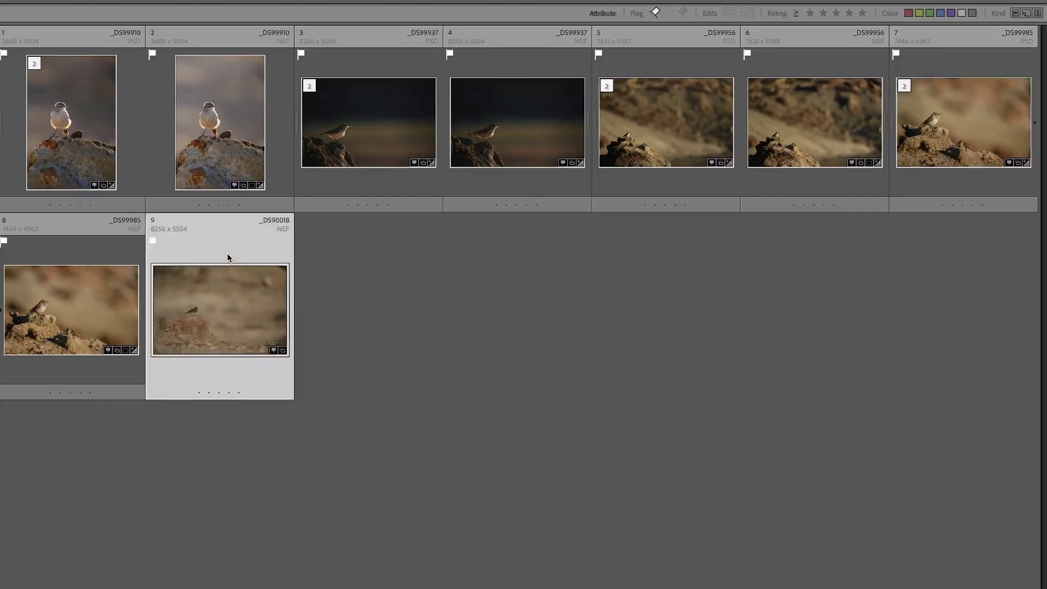
double_click(224, 293)
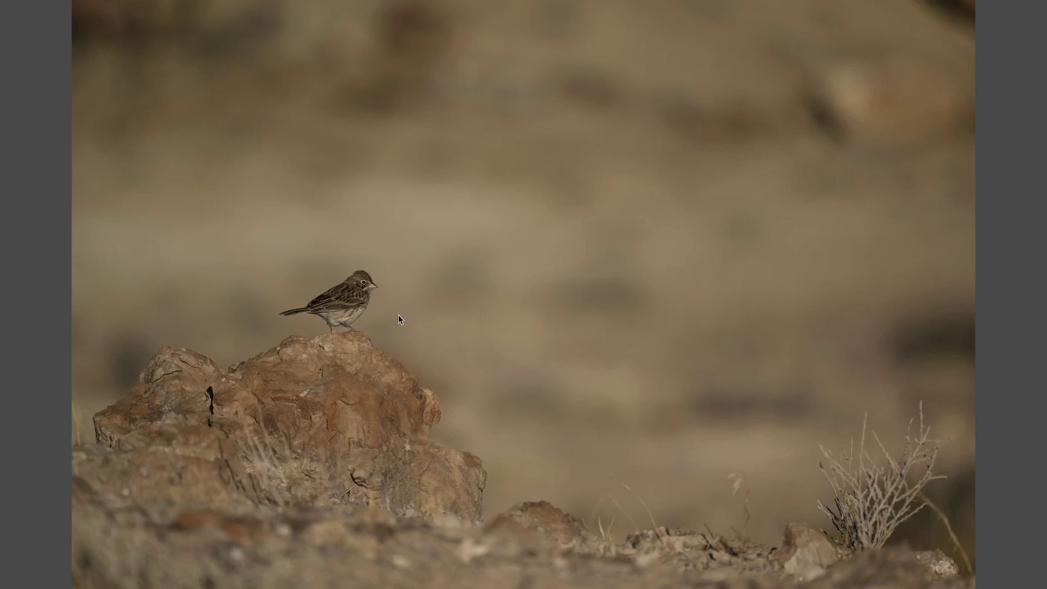
Crop the photo slightly tighter at the original aspect ratio, trimming the dark corners around the bird scene.
key("r")
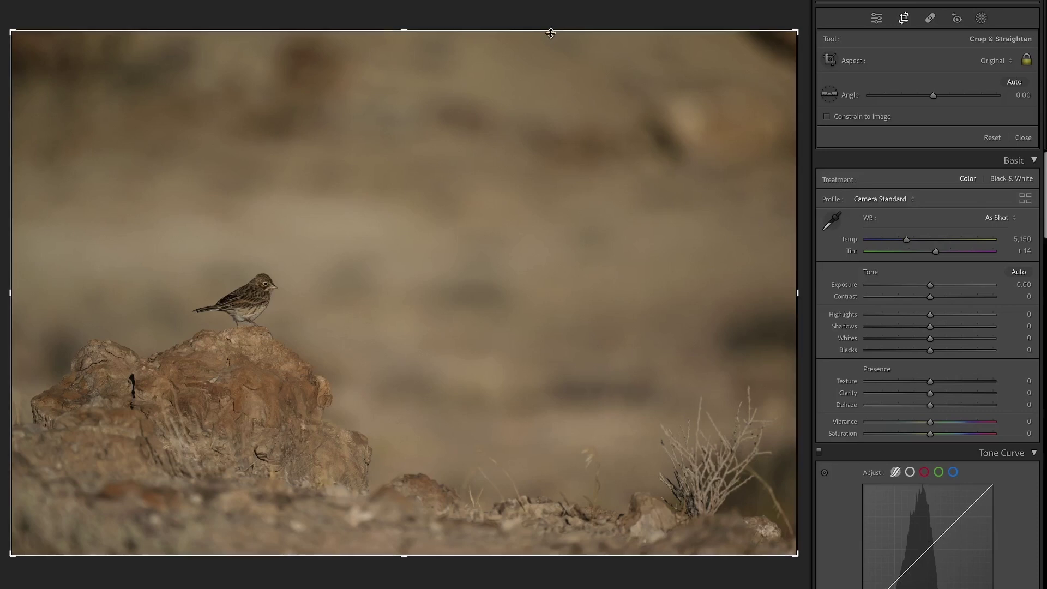
left_click_drag(551, 33, 551, 40)
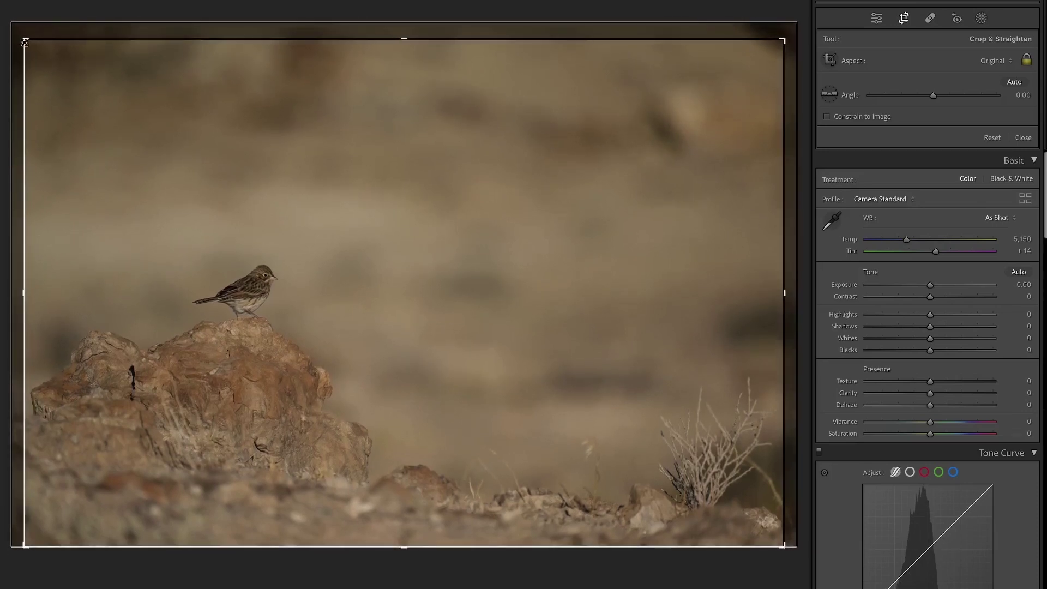
left_click_drag(24, 42, 45, 48)
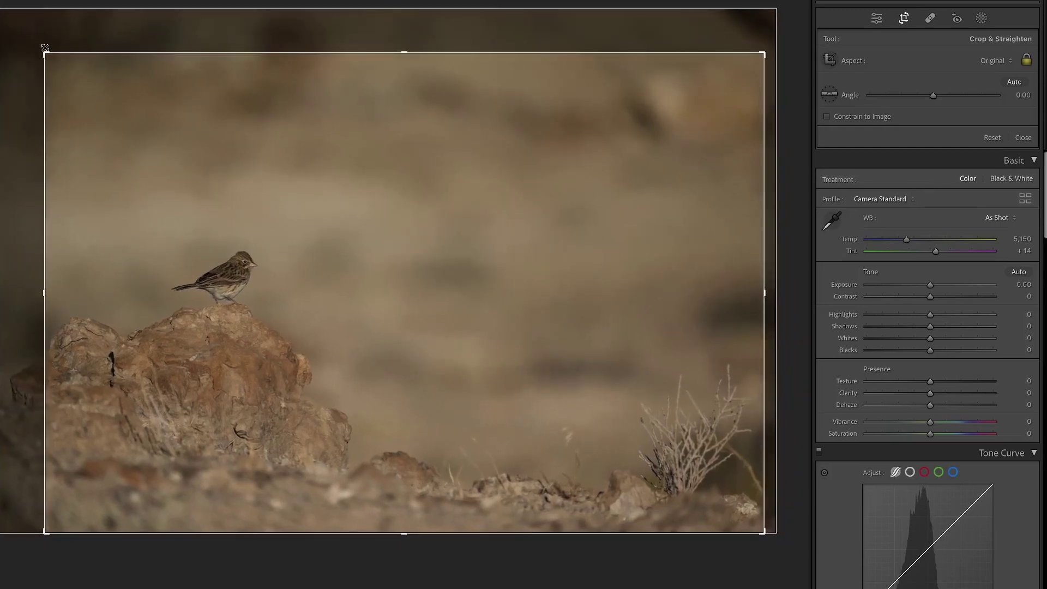
key("Return")
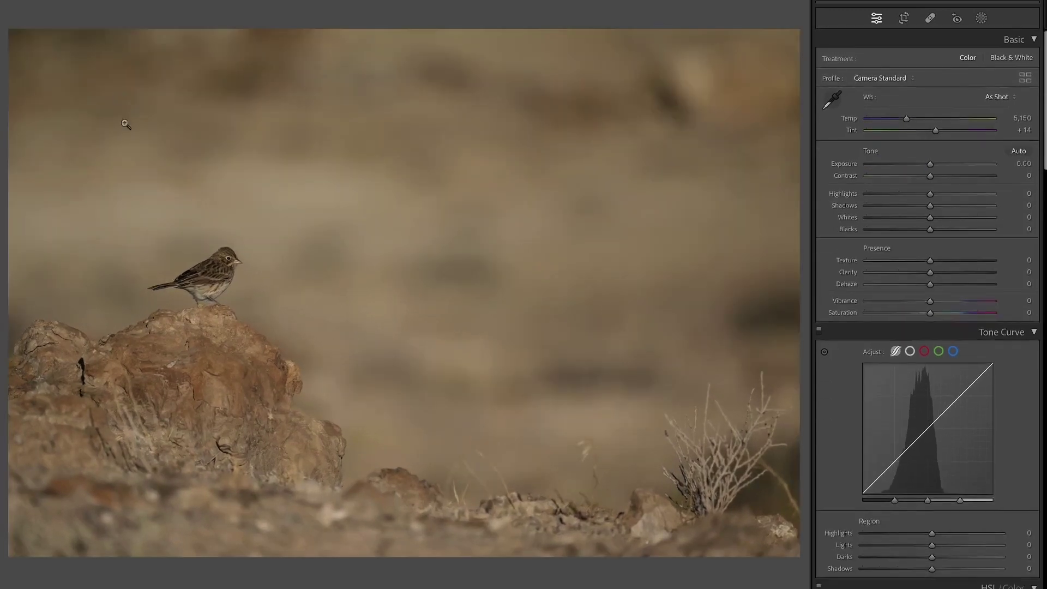
Set Exposure to +0.65, Shadows to +55 and Blacks to -29 for the whole photo.
left_click_drag(931, 164, 938, 164)
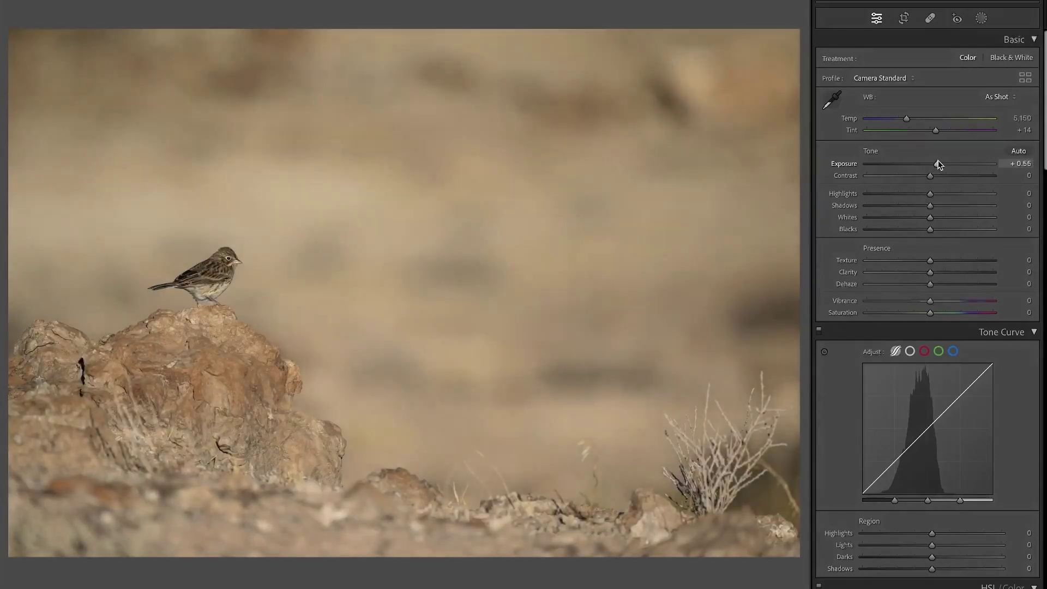
key("XF86MonBrightnessUp")
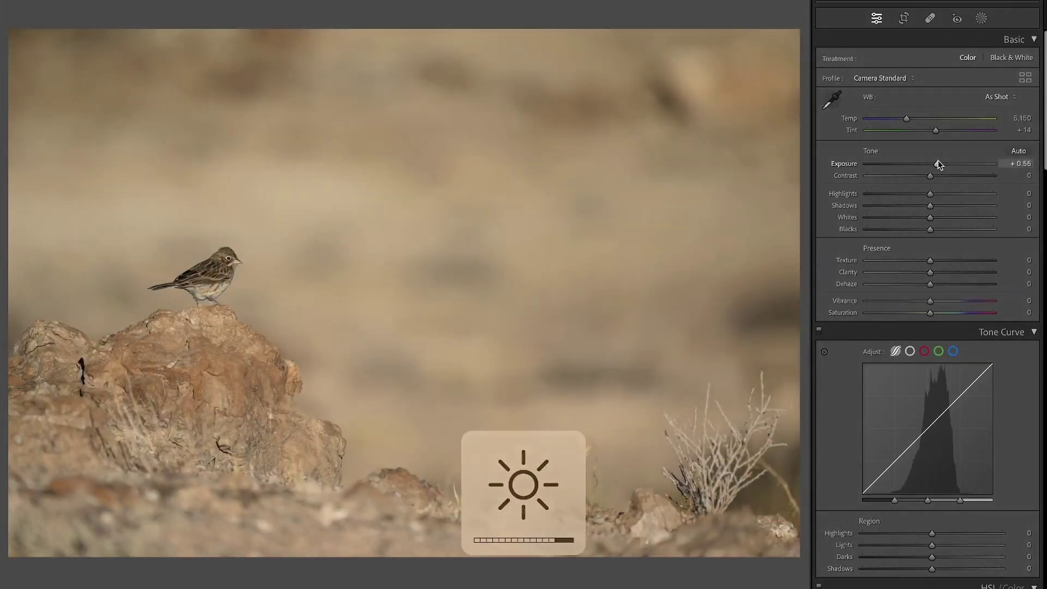
key("XF86MonBrightnessUp")
left_click_drag(937, 165, 938, 165)
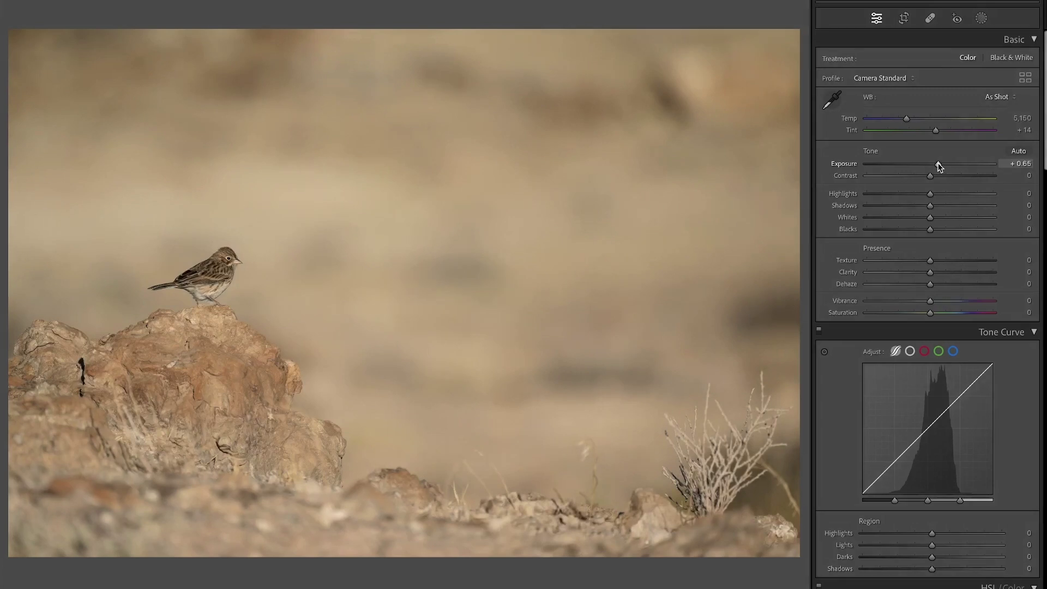
left_click(960, 206)
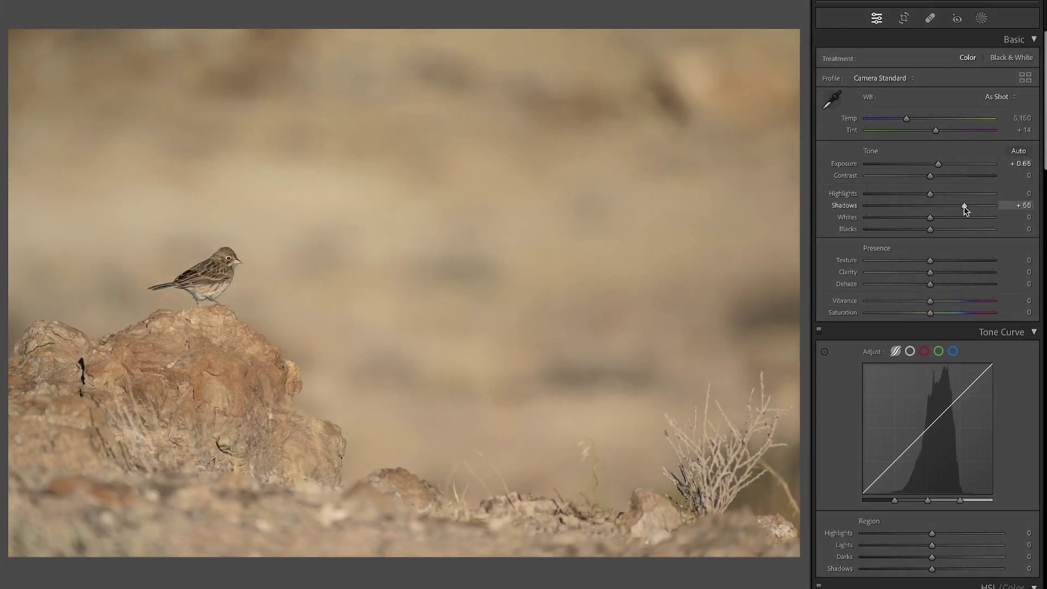
left_click(922, 229)
left_click_drag(921, 229, 912, 230)
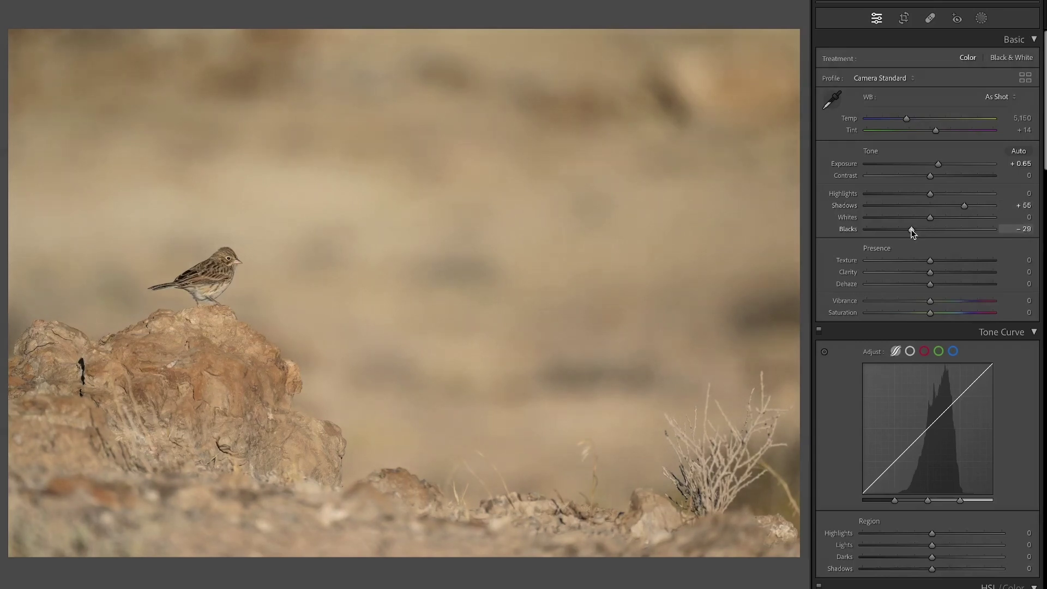
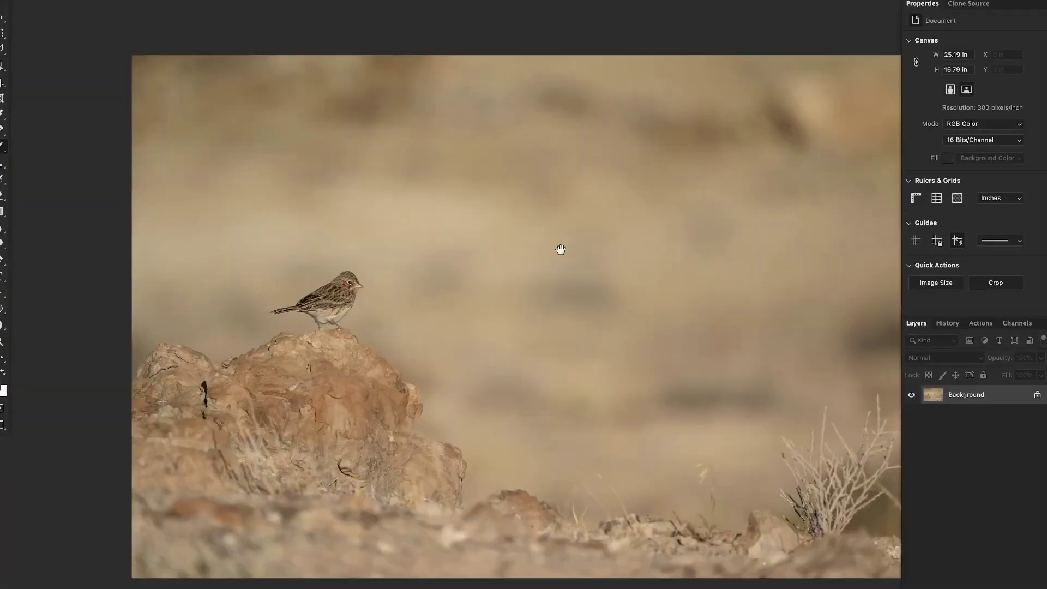
In Photoshop, use the Clone Stamp on the Retouch layer to blend the orange and dark patches along the photo's upper edge.
left_click_drag(561, 247, 521, 241)
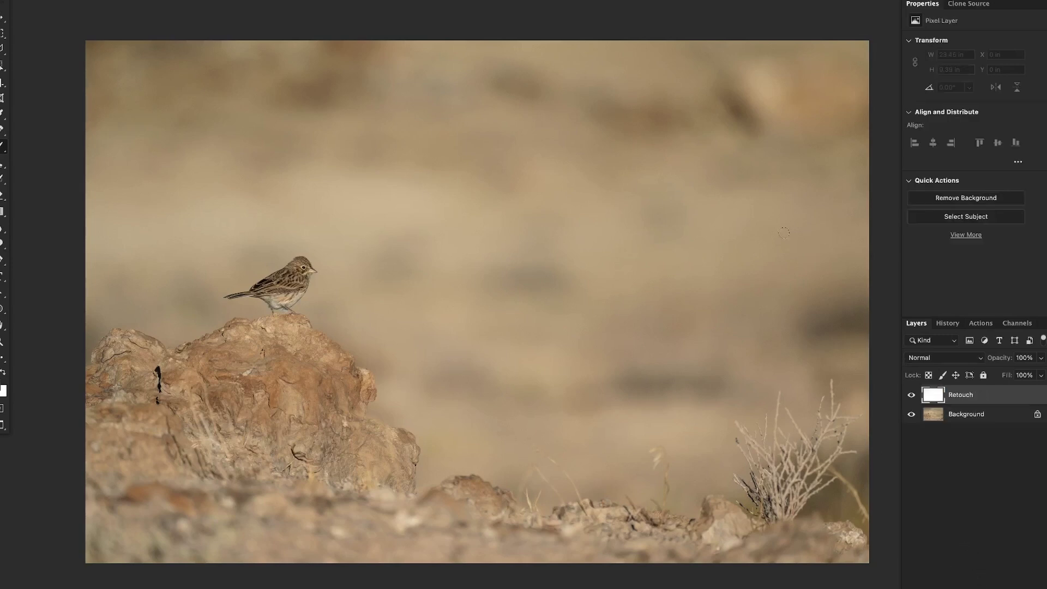
key("s")
left_click_drag(676, 164, 623, 148)
left_click_drag(753, 102, 753, 86)
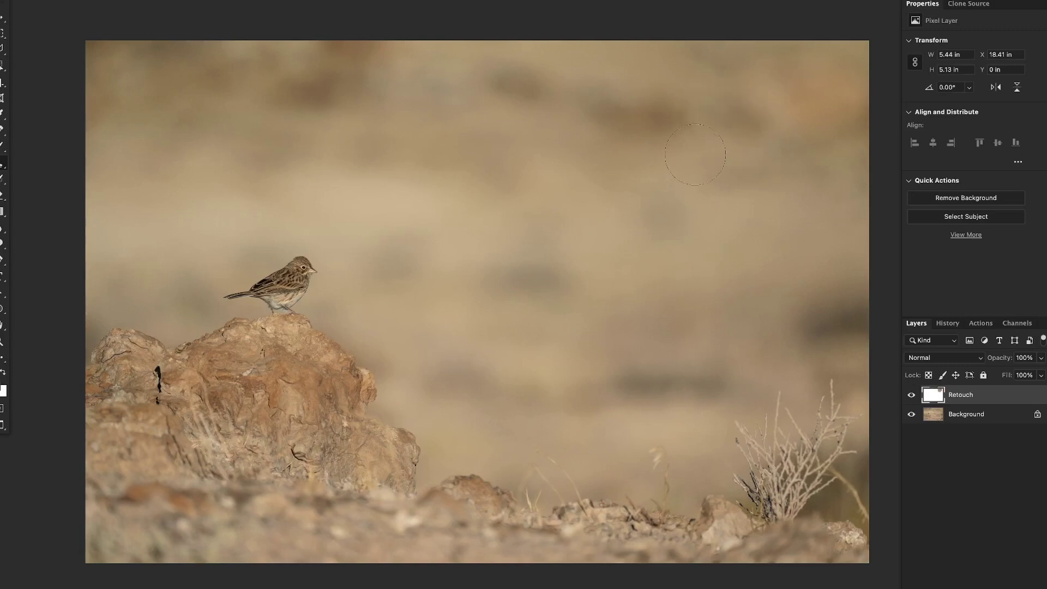
right_click(558, 201)
double_click(573, 310)
mouse_move(610, 138)
left_mouse_down()
mouse_move(582, 117)
mouse_move(598, 131)
left_mouse_up()
left_click_drag(515, 96, 367, 106)
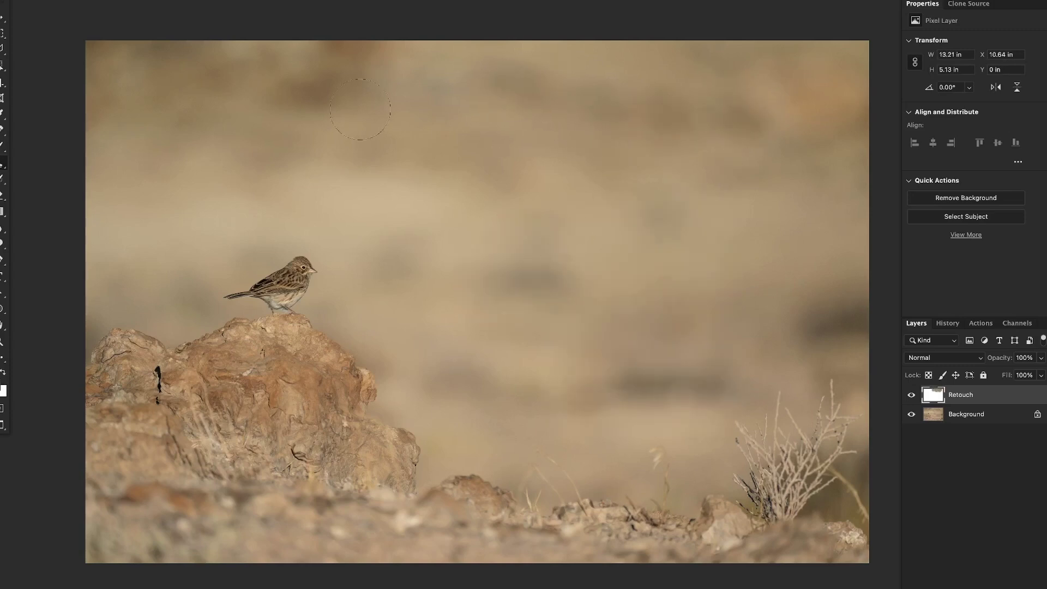
left_click_drag(293, 87, 326, 87)
Clone smoother background over the dark patches above the dry bush and beside the bird.
mouse_move(878, 308)
left_mouse_down()
mouse_move(865, 327)
mouse_move(702, 341)
left_mouse_up()
left_click_drag(670, 378, 719, 381)
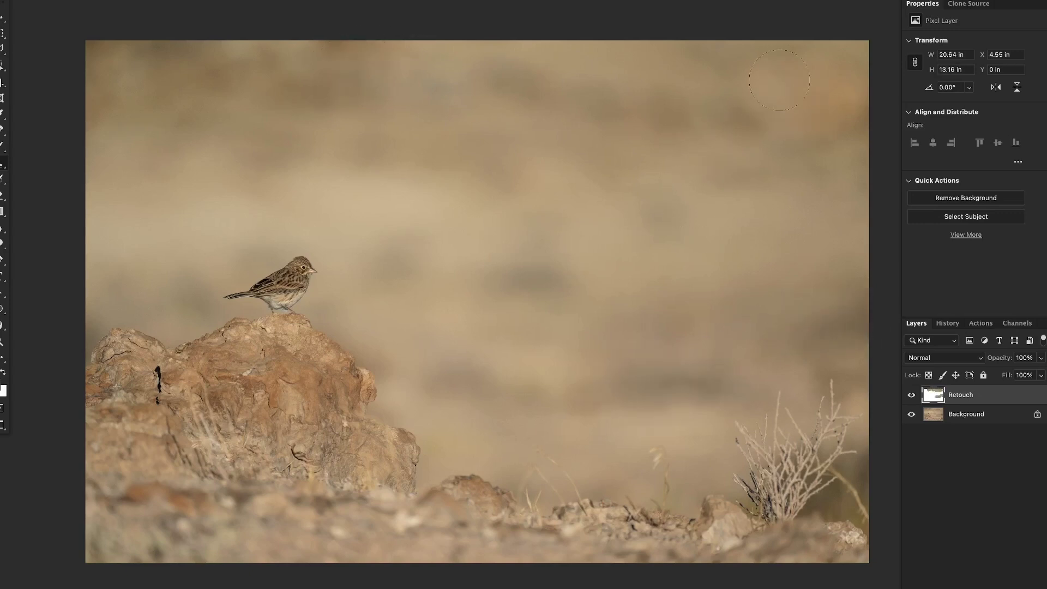
left_click(534, 278)
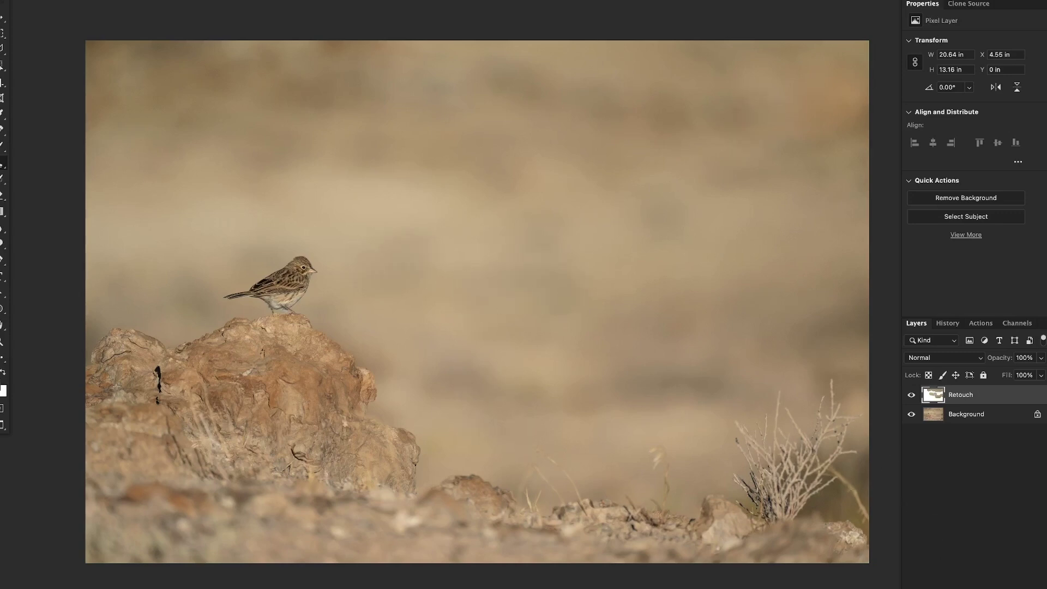
Add a Curves layer lowering input 210 to output 179, invert its mask and paint the darkening onto the foreground and lower rock.
left_click(966, 586)
left_click(987, 416)
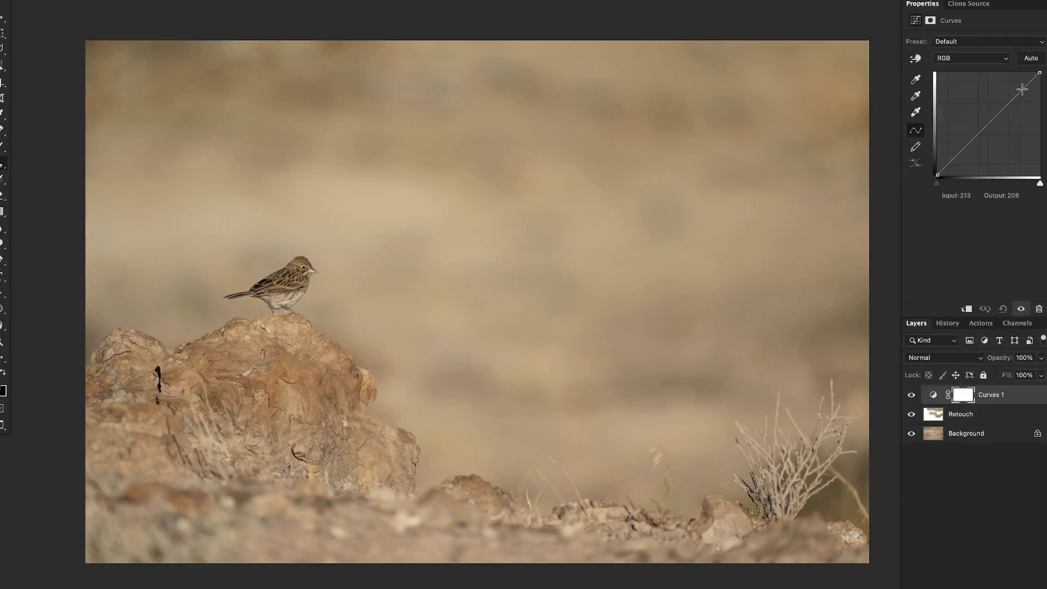
left_click_drag(1022, 89, 1018, 100)
key("ctrl+i")
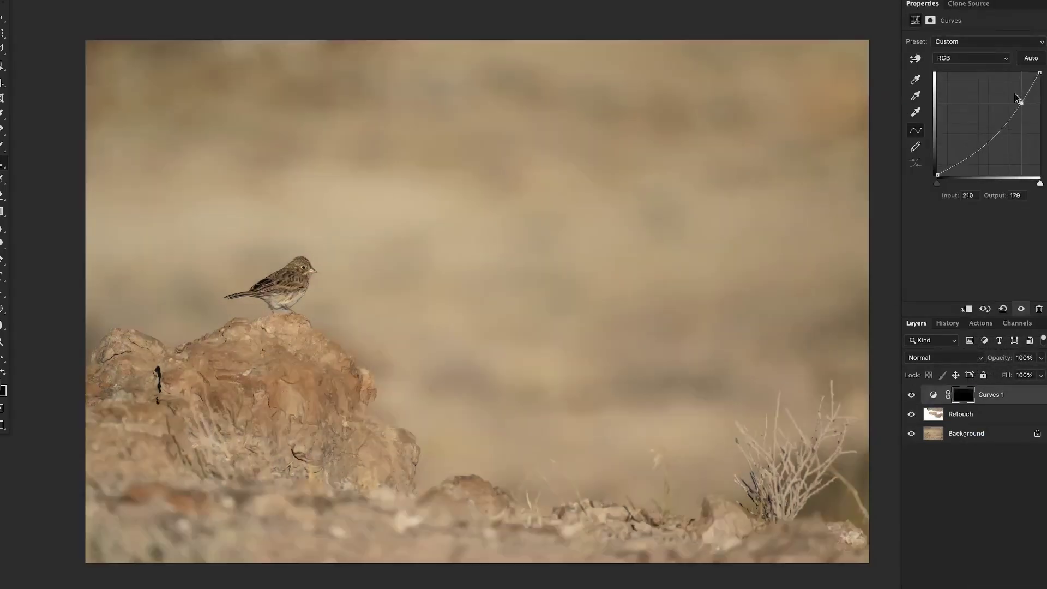
key("ctrl+minus")
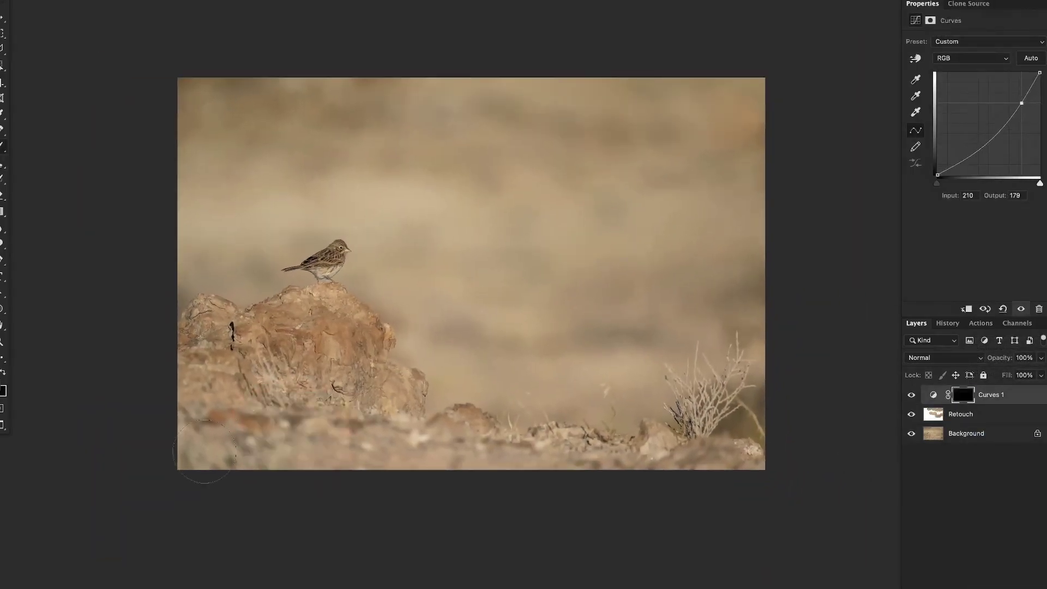
mouse_move(222, 467)
left_mouse_down()
mouse_move(822, 451)
mouse_move(729, 472)
mouse_move(276, 467)
left_mouse_up()
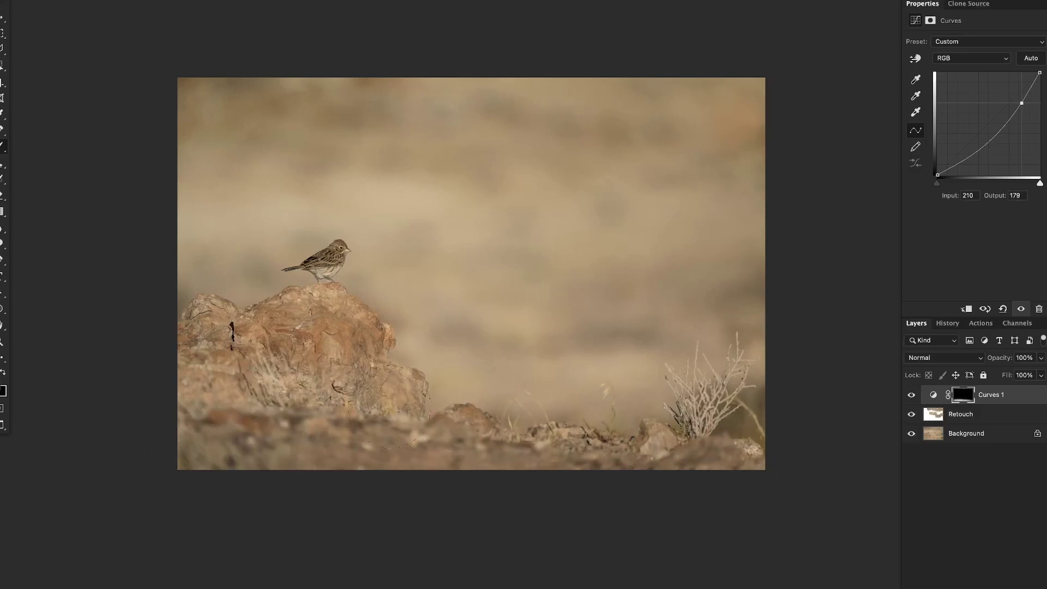
left_click_drag(390, 406, 180, 387)
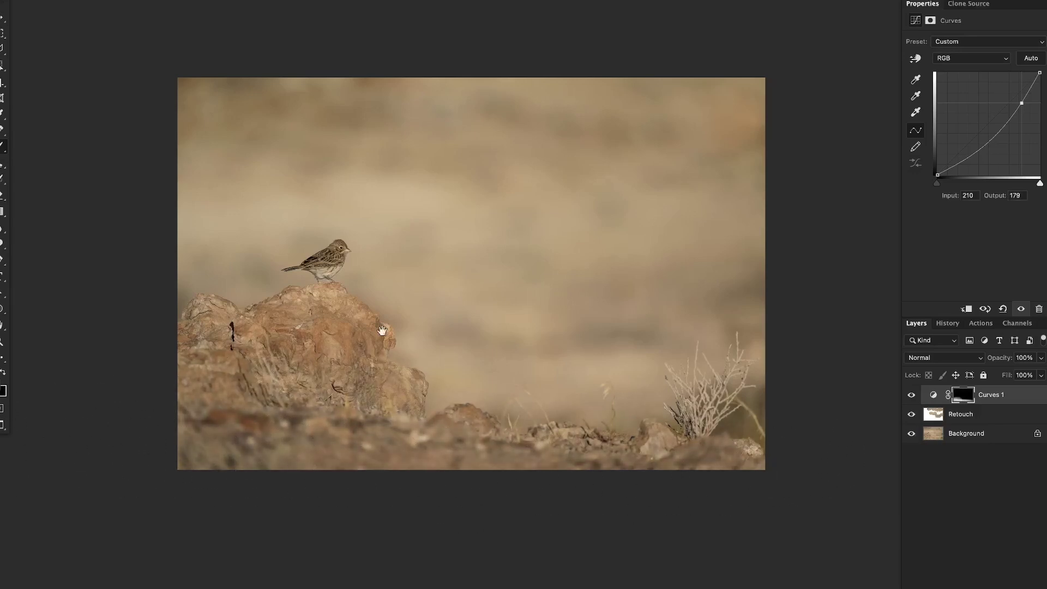
Add a second Curves layer with points at input 160, output 201 and input 54, output 62.
scroll(426, 332, "up", 3)
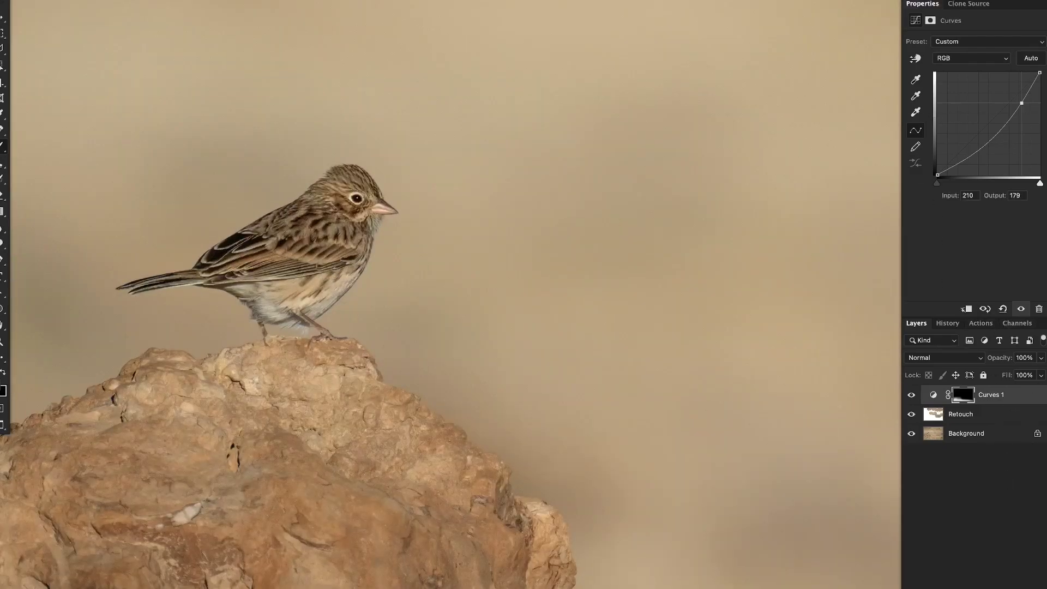
left_click(981, 586)
left_click(1003, 422)
left_click_drag(1016, 101, 1002, 95)
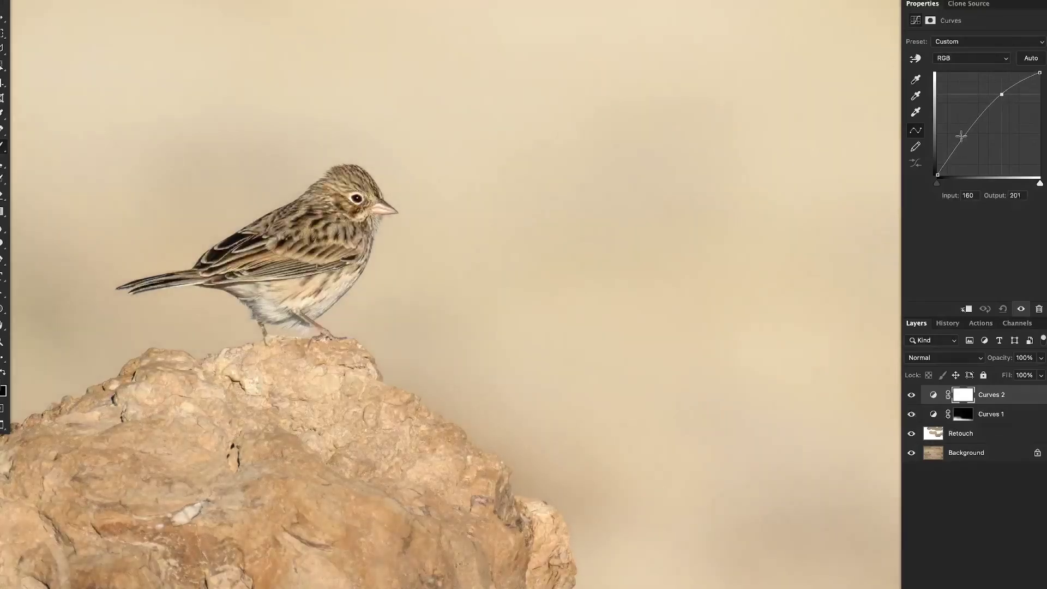
left_click_drag(958, 140, 959, 149)
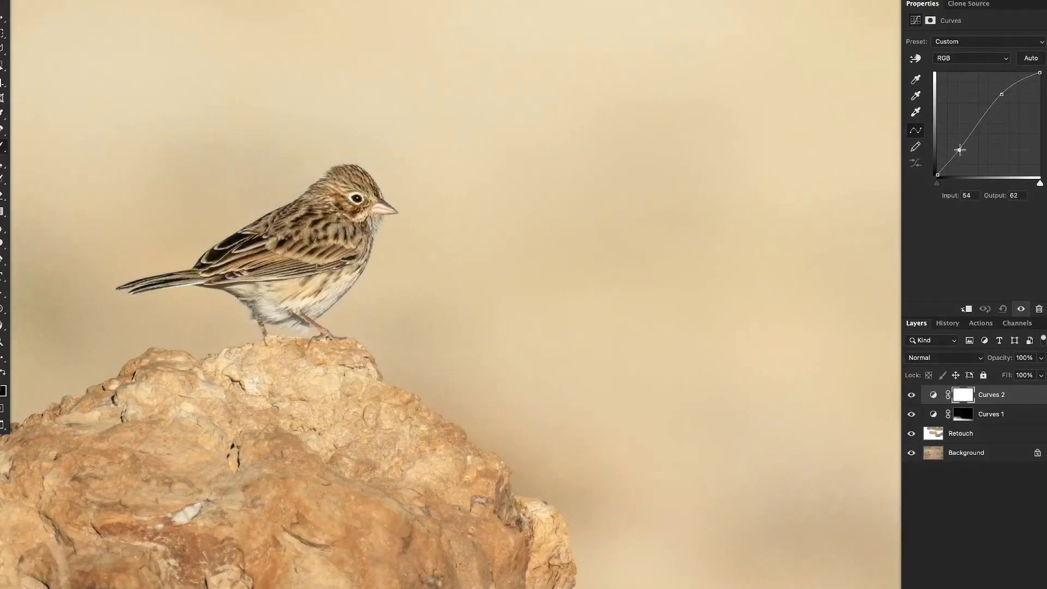
Invert the second Curves mask and paint the brightening onto the bird's body, undoing the stroke that spills past its back.
key("super+i")
left_click_drag(477, 279, 159, 257)
mouse_move(392, 217)
left_mouse_down()
mouse_move(347, 219)
mouse_move(353, 199)
mouse_move(351, 237)
mouse_move(332, 262)
mouse_move(303, 229)
mouse_move(277, 221)
mouse_move(218, 260)
left_mouse_up()
key("[")
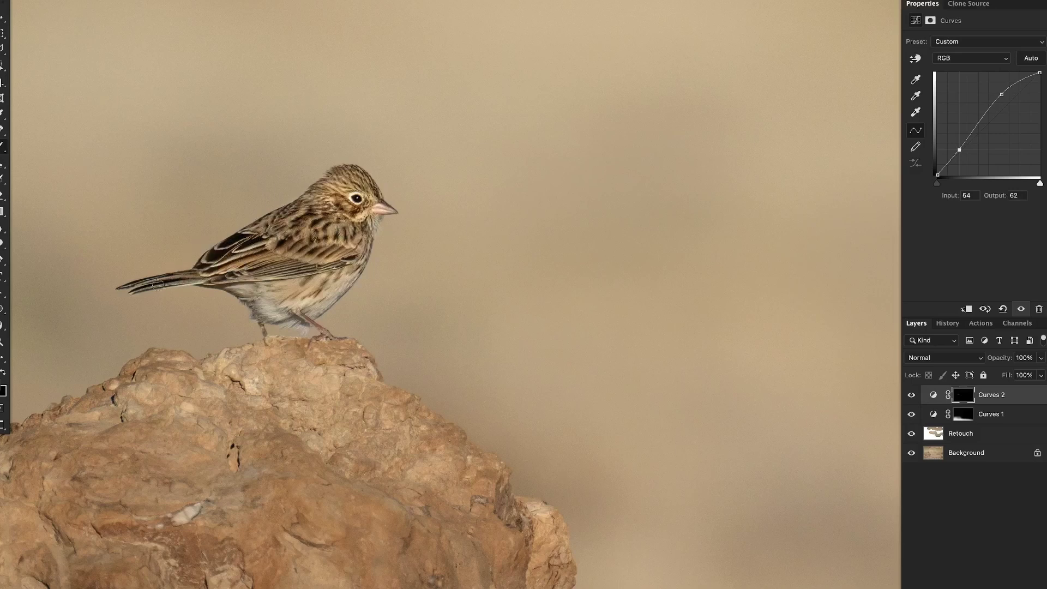
left_click_drag(261, 290, 275, 290)
mouse_move(259, 300)
left_mouse_down()
mouse_move(319, 292)
mouse_move(286, 277)
left_mouse_up()
mouse_move(276, 214)
left_mouse_down()
mouse_move(245, 224)
mouse_move(278, 253)
left_mouse_up()
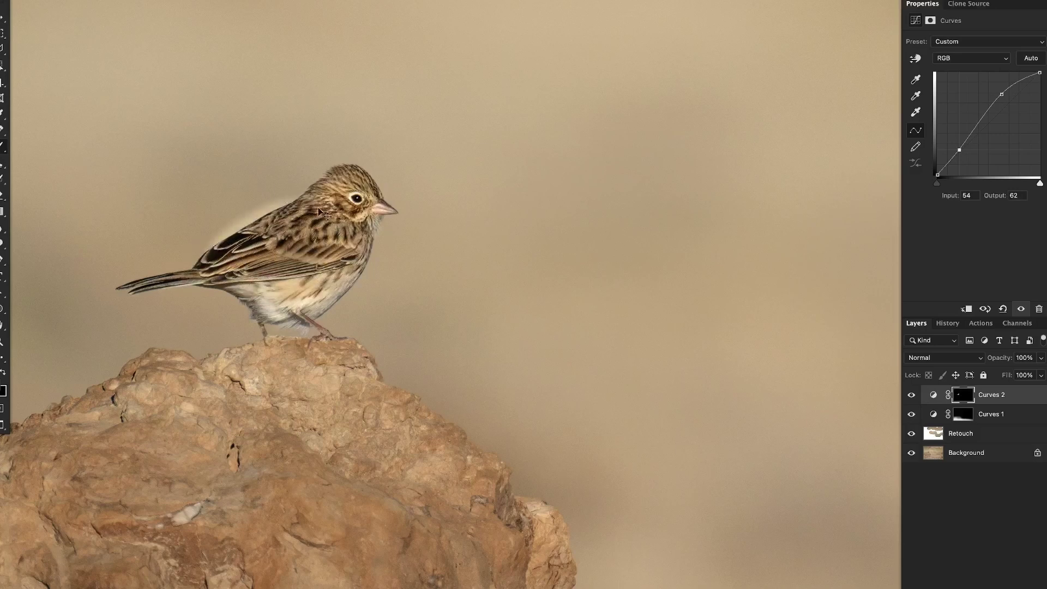
key("ctrl+z")
mouse_move(297, 300)
left_mouse_down()
mouse_move(319, 303)
mouse_move(342, 277)
mouse_move(256, 267)
left_mouse_up()
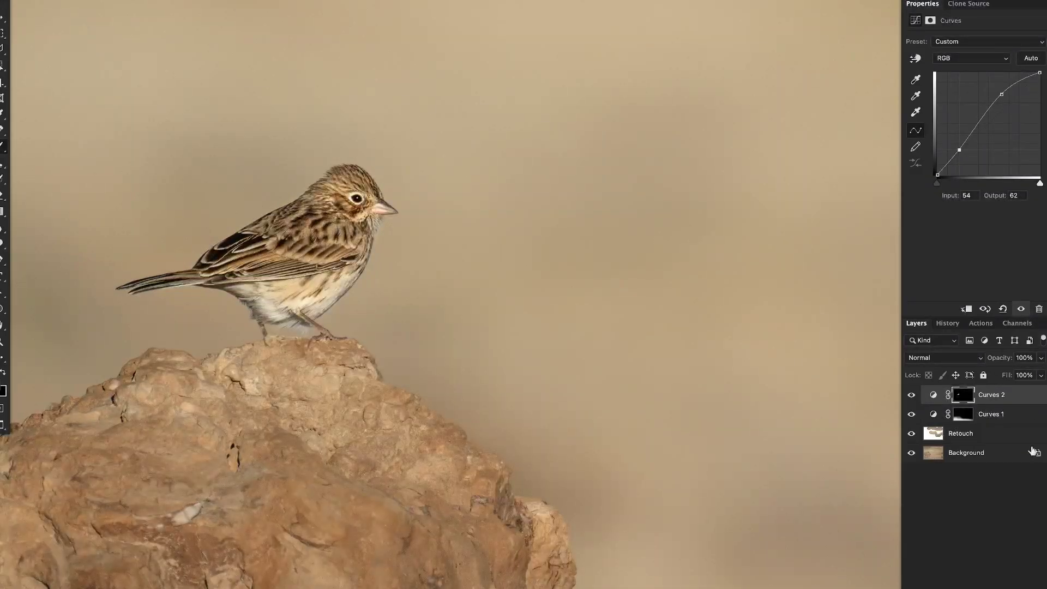
Select the bird and rock from the Background layer with Select Subject, and make the Curves 2 mask active.
left_click(981, 453)
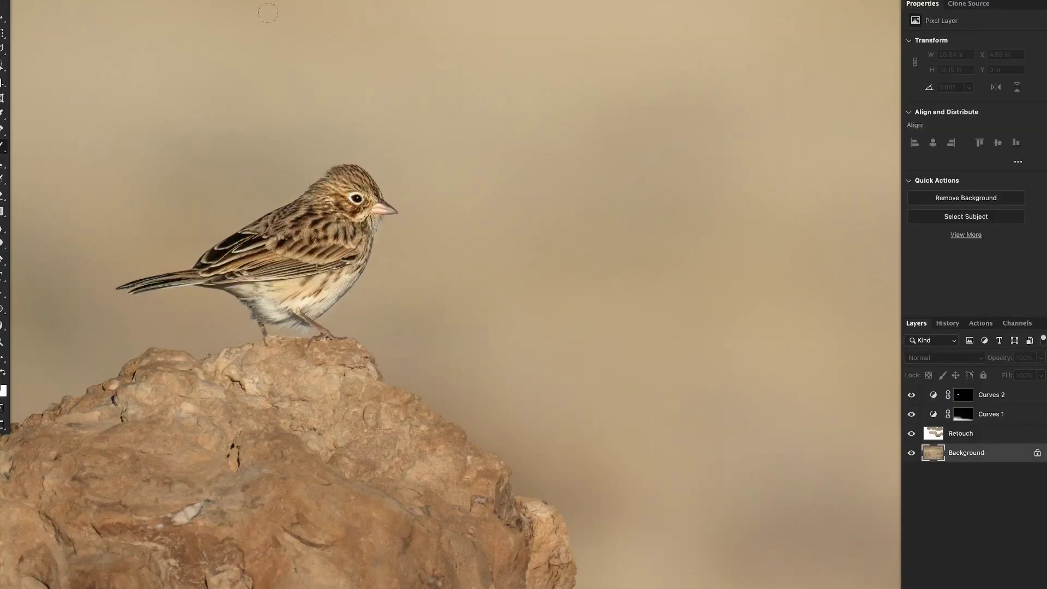
left_click(239, 0)
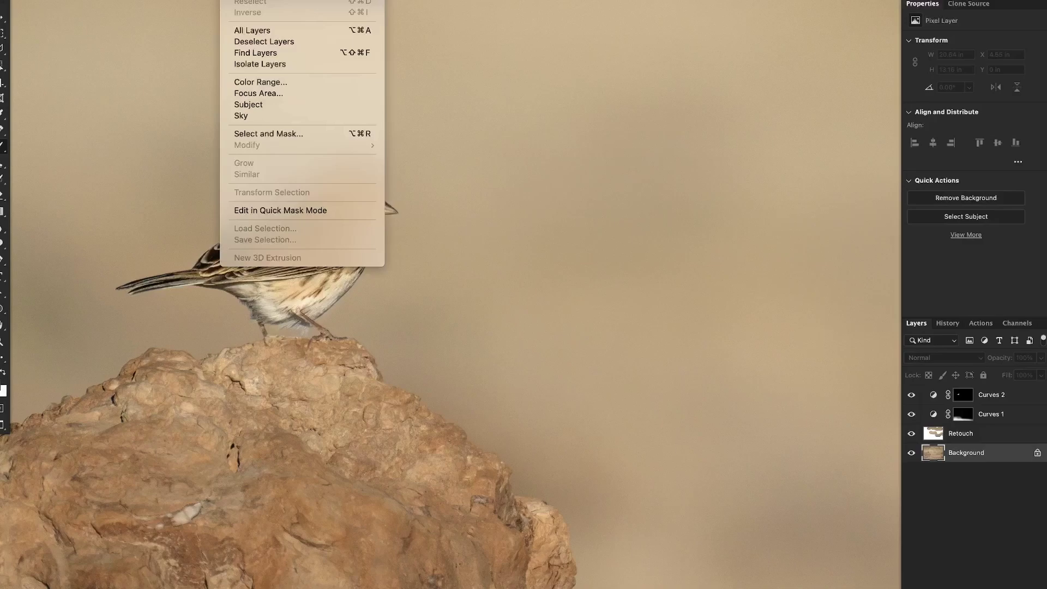
left_click(274, 105)
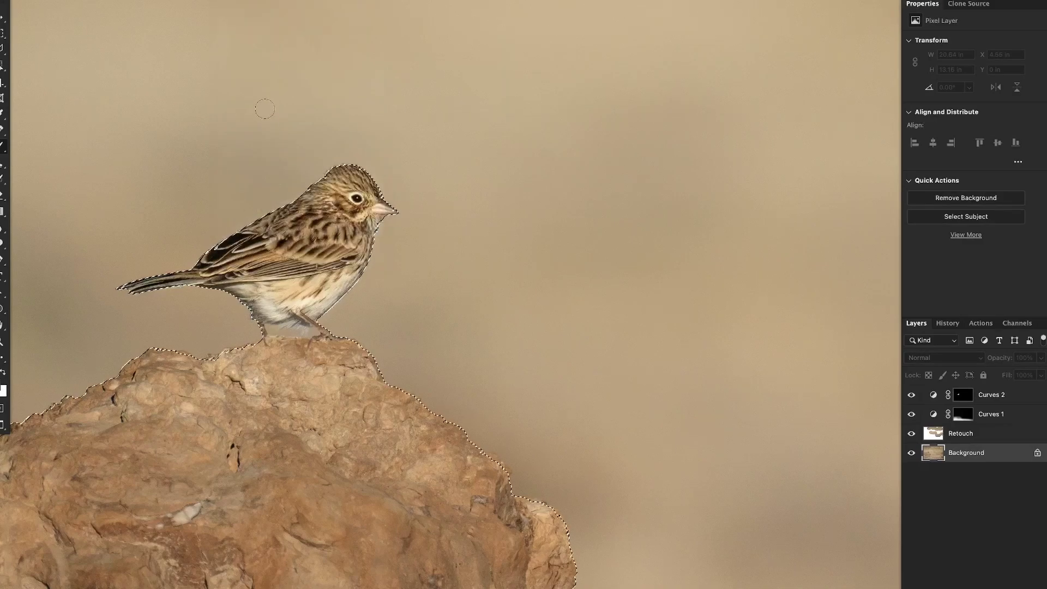
left_click(963, 397)
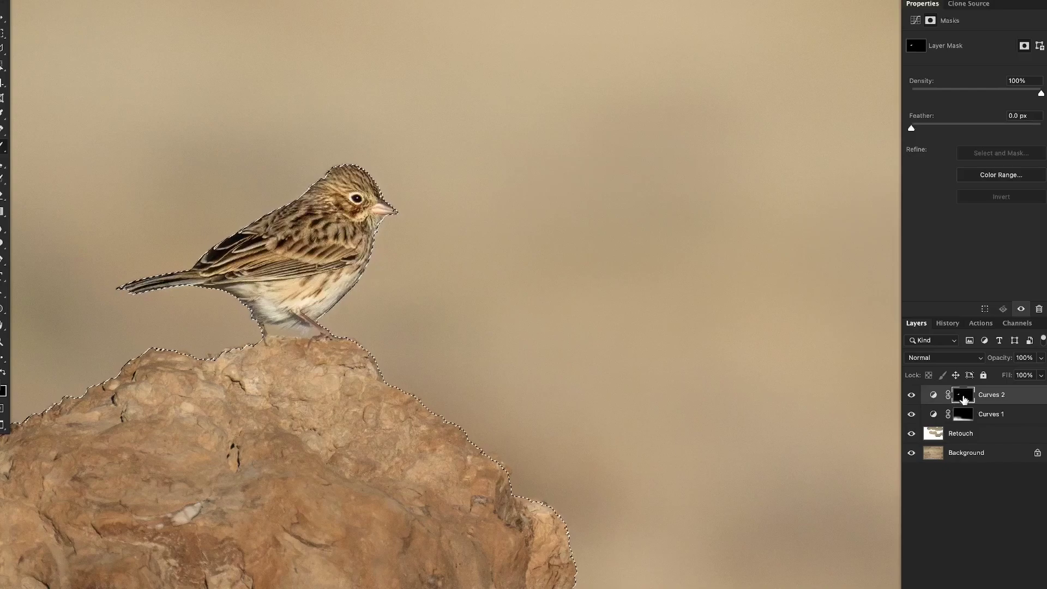
left_click(912, 396)
left_click(912, 396)
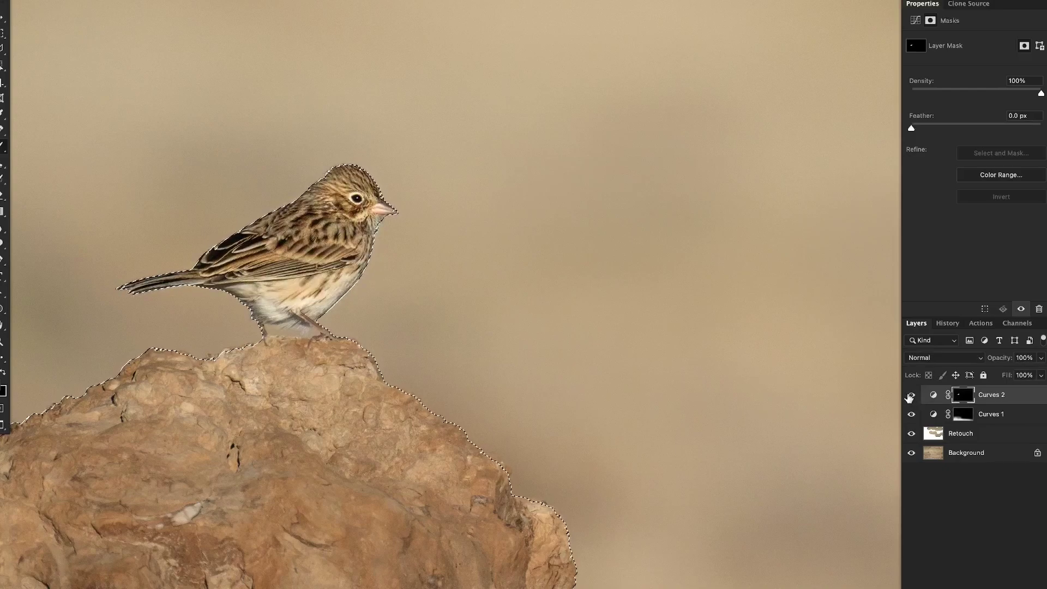
Invert the selection, fill the area around the bird and rock with black at 100% on the Curves 2 mask, and deselect.
left_click(238, 0)
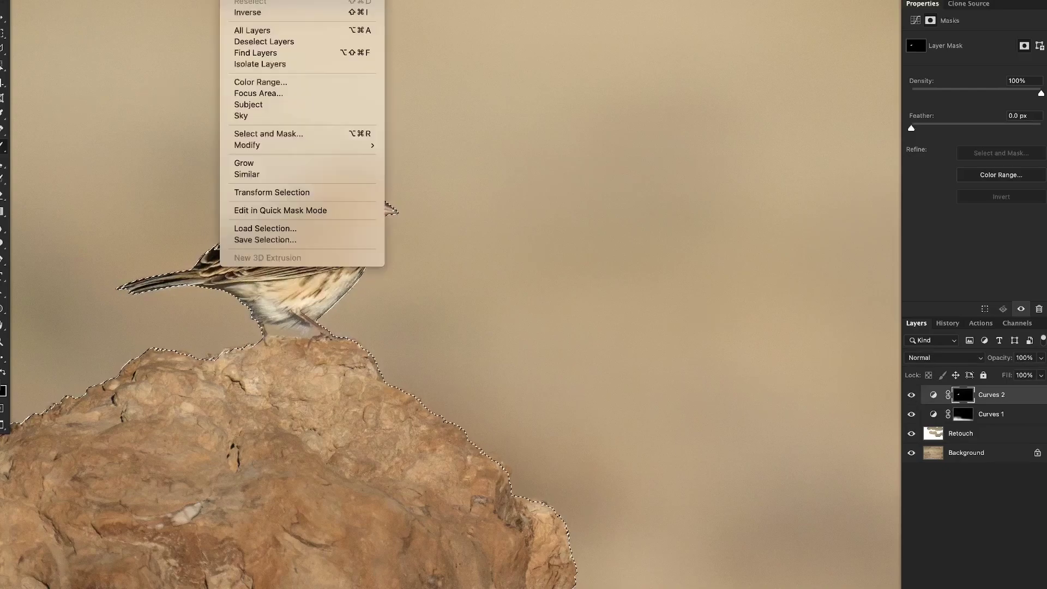
left_click(264, 13)
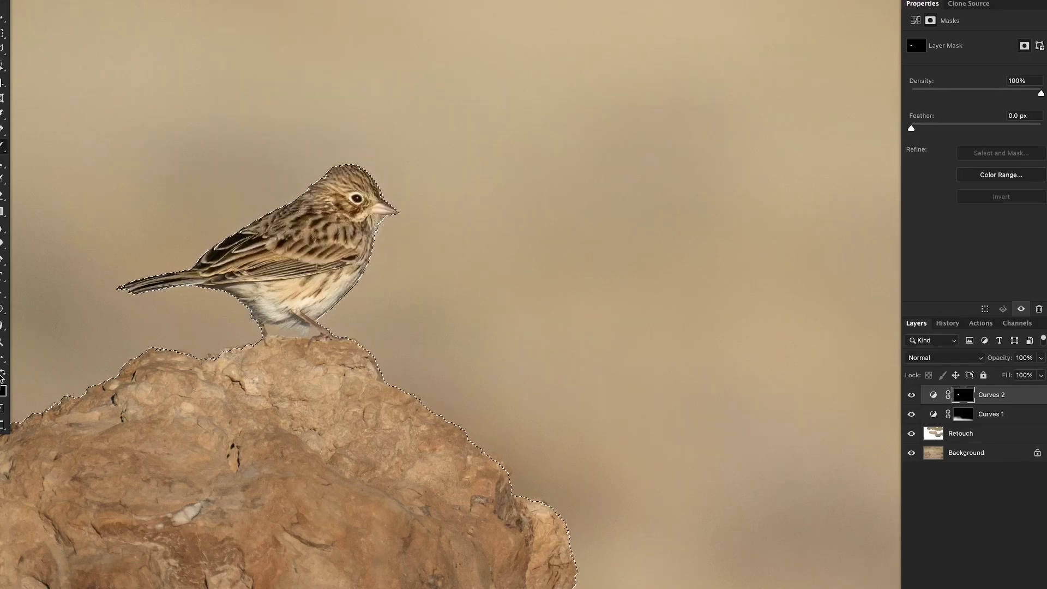
left_click(104, 1)
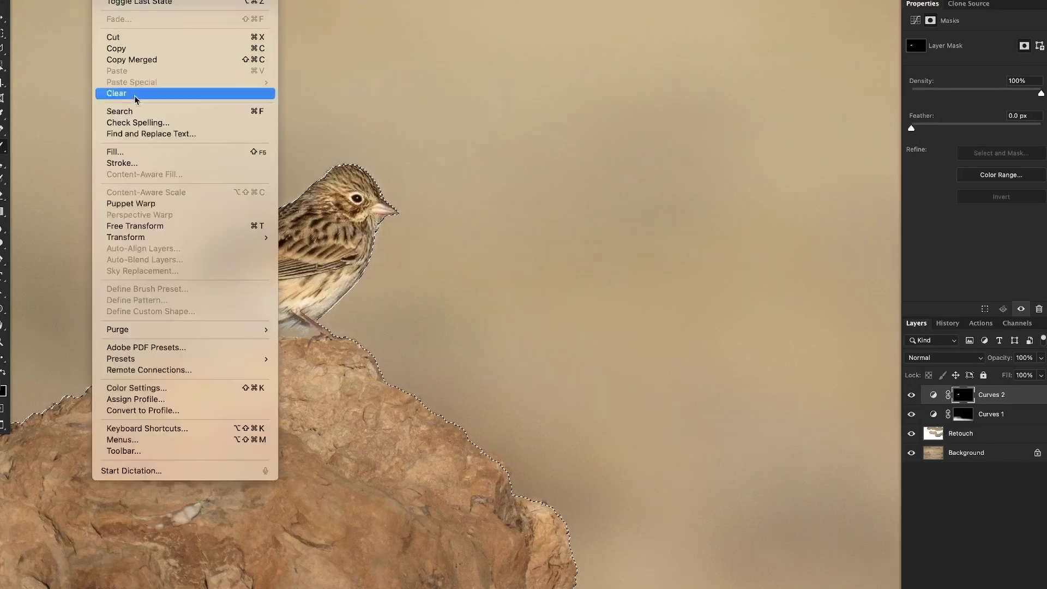
left_click(204, 153)
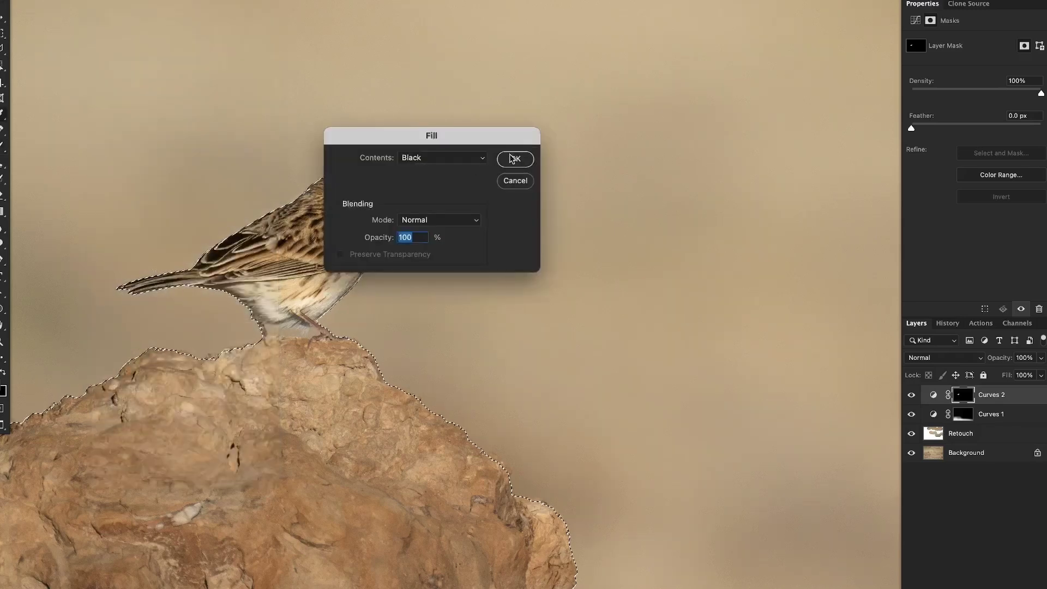
left_click(514, 159)
key("ctrl+d")
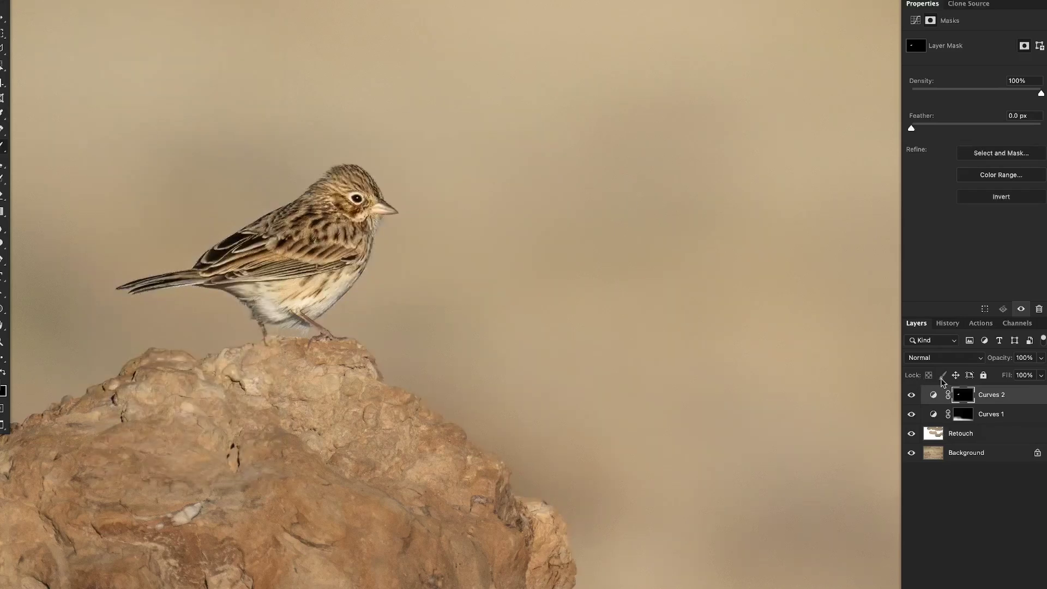
Inspect the Curves 2 mask on its own around the bird's edges, and return to the full image.
left_click(963, 395, "alt")
left_click_drag(361, 248, 419, 227)
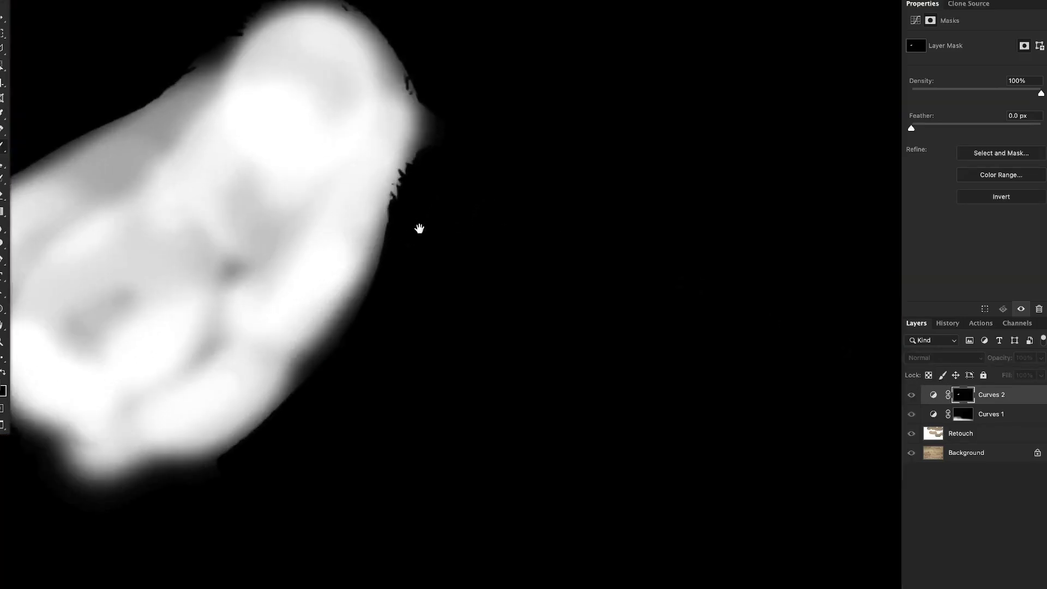
scroll(182, 112, "down", 5)
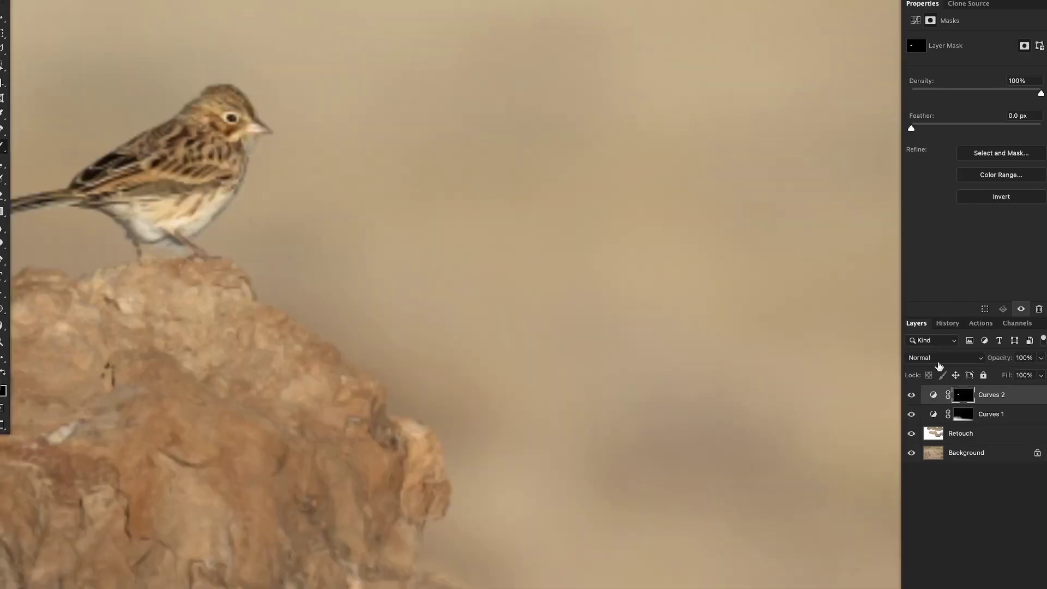
left_click(957, 391, "alt")
key("ctrl+0")
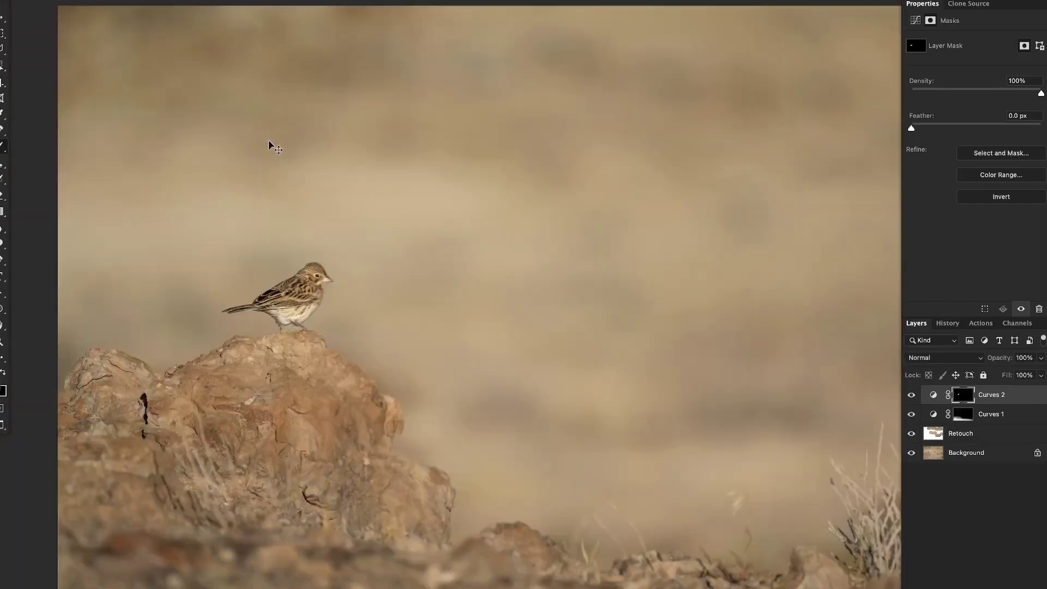
left_click_drag(543, 275, 519, 276)
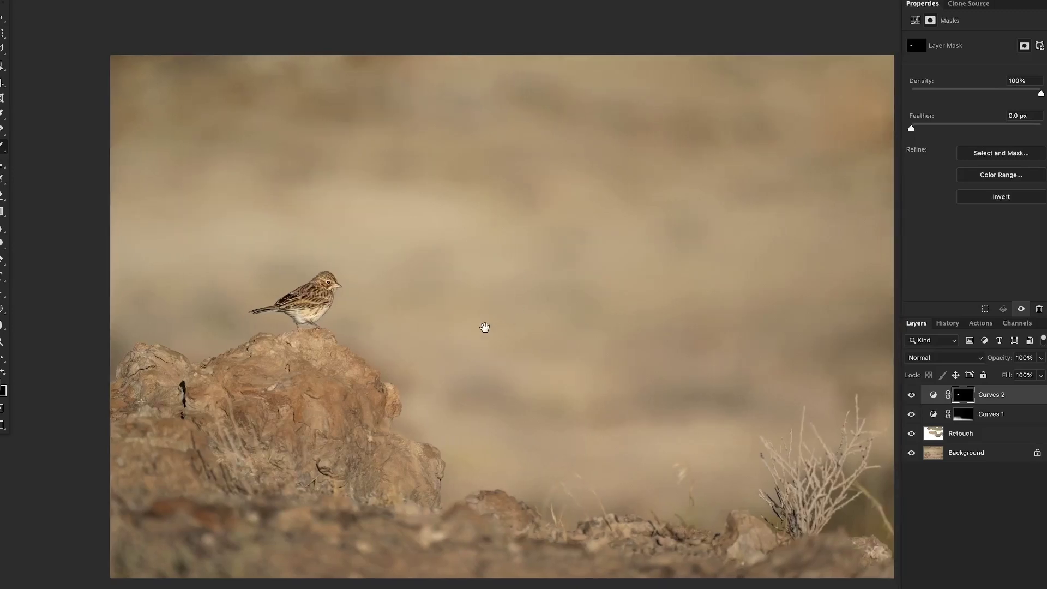
left_click_drag(531, 344, 484, 328)
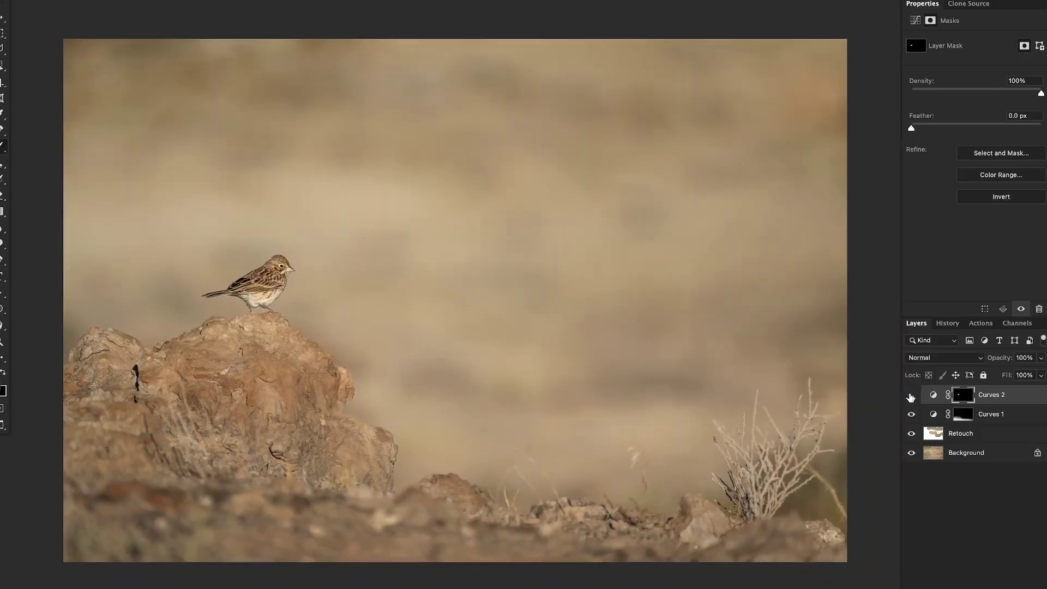
Lower the Curves 2 layer's opacity to 55% and compare the edit with the original Background layer.
left_click(911, 396)
left_click(910, 396)
left_click(911, 396)
left_click(911, 396)
left_click(930, 396)
left_click(1041, 358)
left_click(1021, 375)
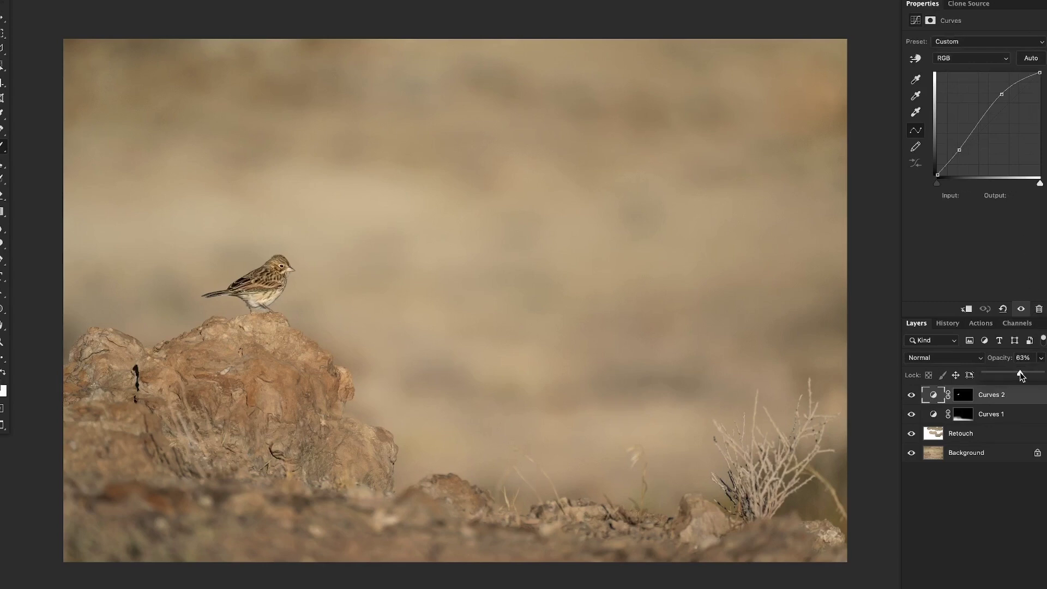
left_click_drag(1021, 376, 1015, 375)
left_click(911, 396)
left_click(911, 396)
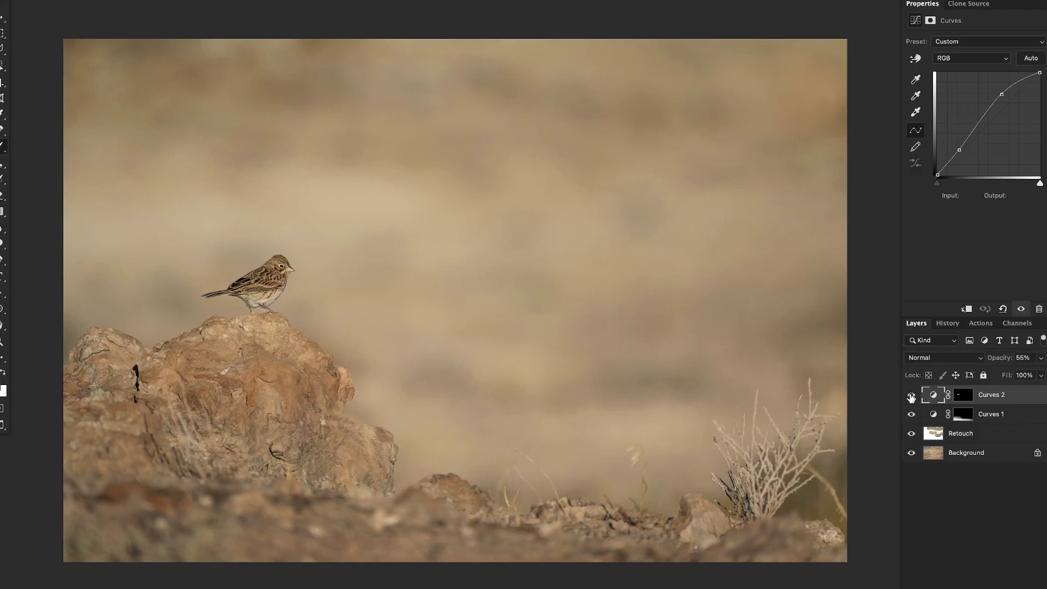
left_click(911, 453, "alt")
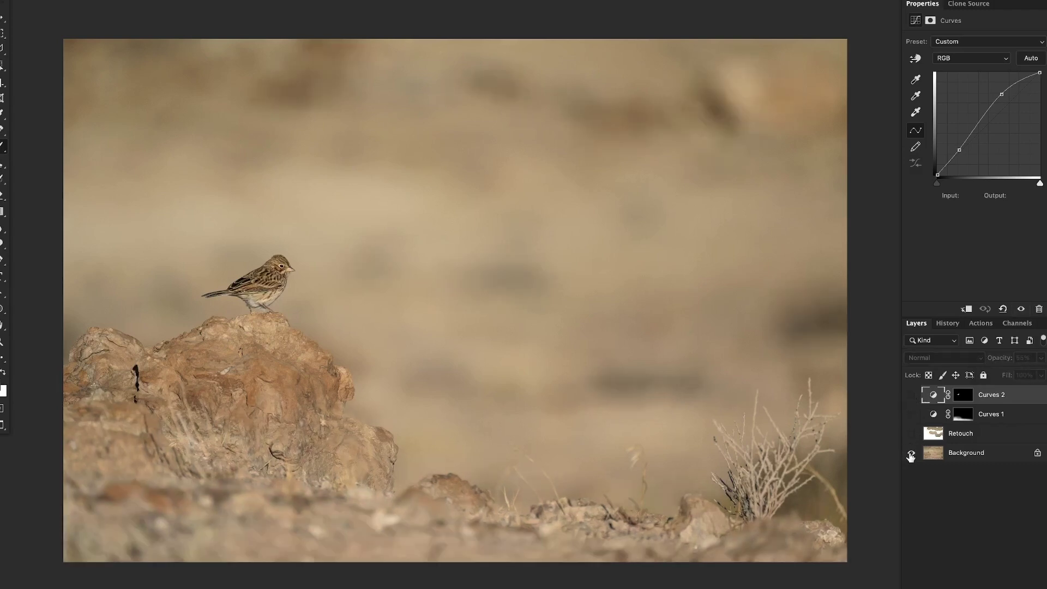
left_click(911, 453, "alt")
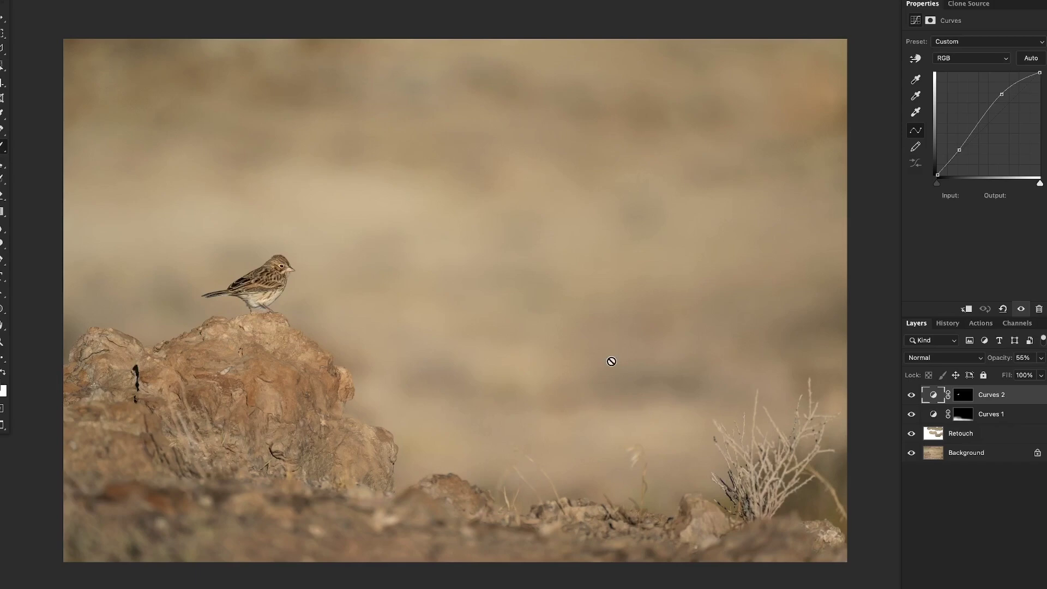
Retouch away the black cracks in the rock, upper and lower, on the Retouch layer.
left_click(149, 382, "super")
left_click_drag(155, 365, 334, 283)
left_click(271, 282, "alt")
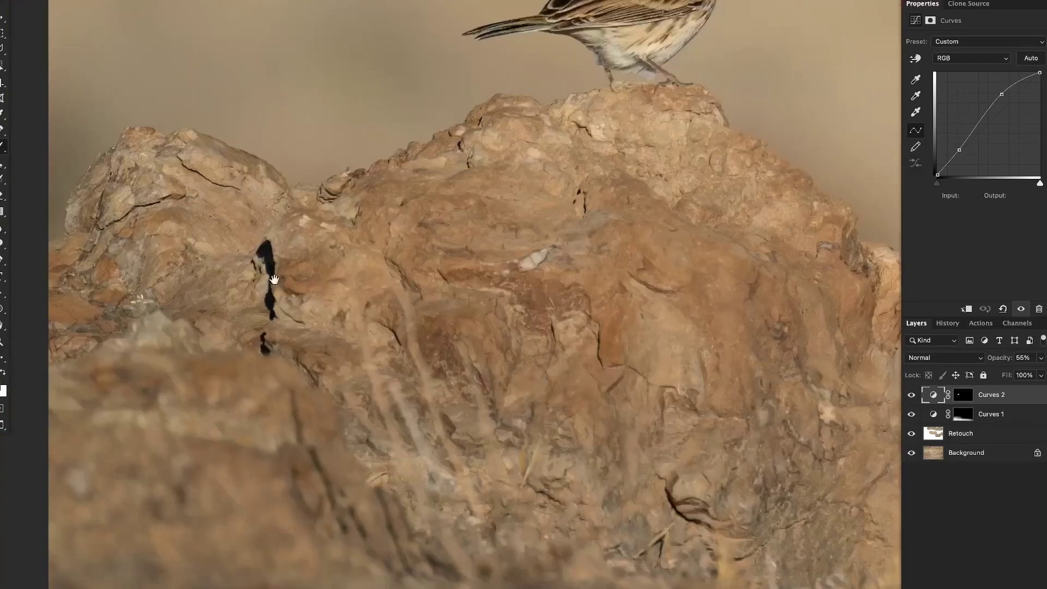
left_click(939, 436)
key("s")
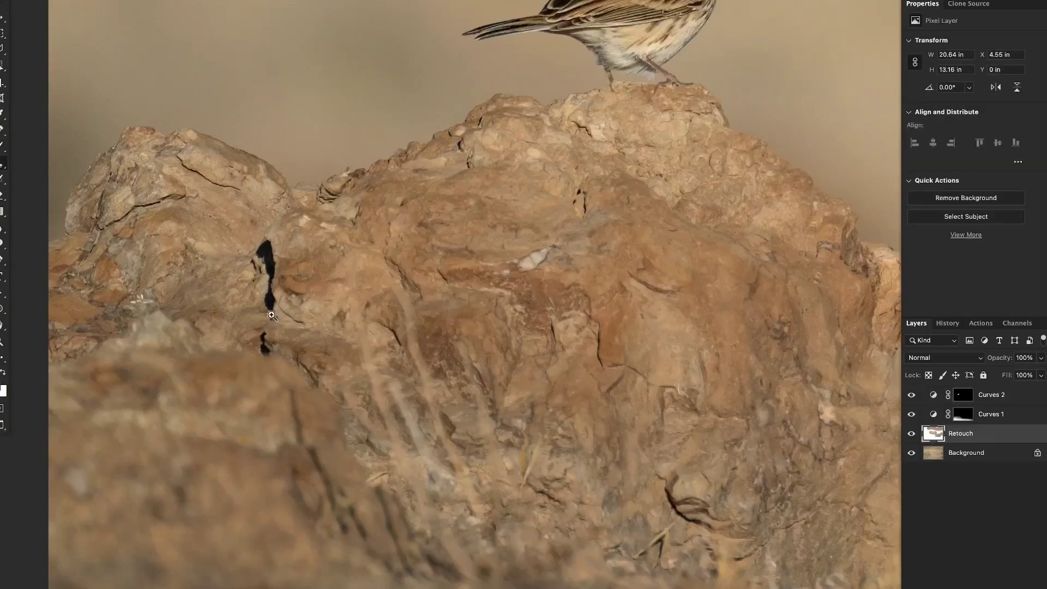
scroll(273, 316, "up", 2)
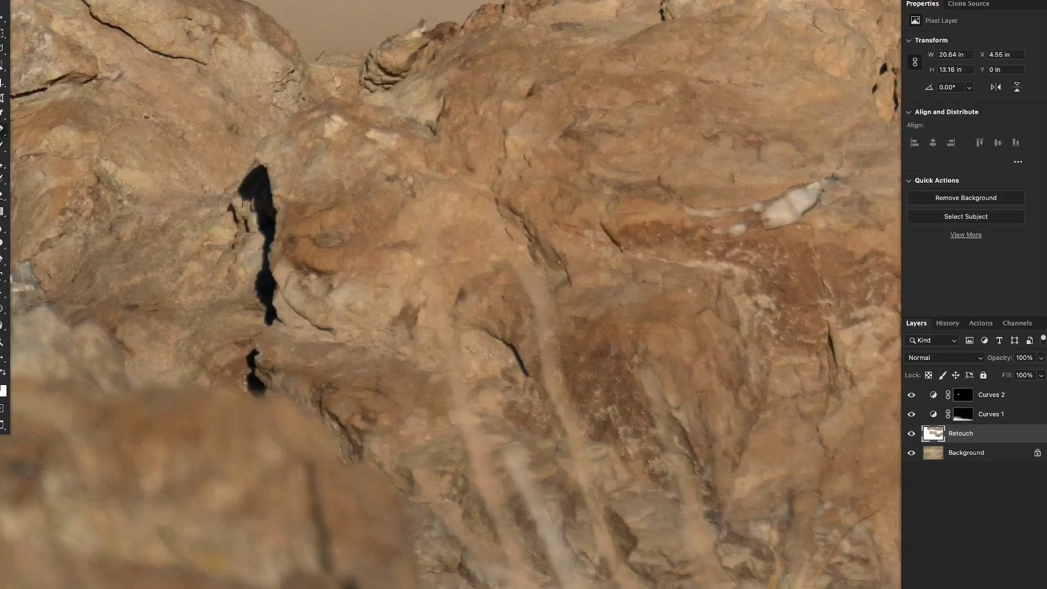
mouse_move(248, 180)
left_mouse_down()
mouse_move(271, 210)
mouse_move(283, 327)
left_mouse_up()
left_click(272, 174)
left_click_drag(260, 272, 262, 299)
mouse_move(252, 349)
left_mouse_down()
mouse_move(262, 393)
mouse_move(269, 372)
left_mouse_up()
key("ctrl+0")
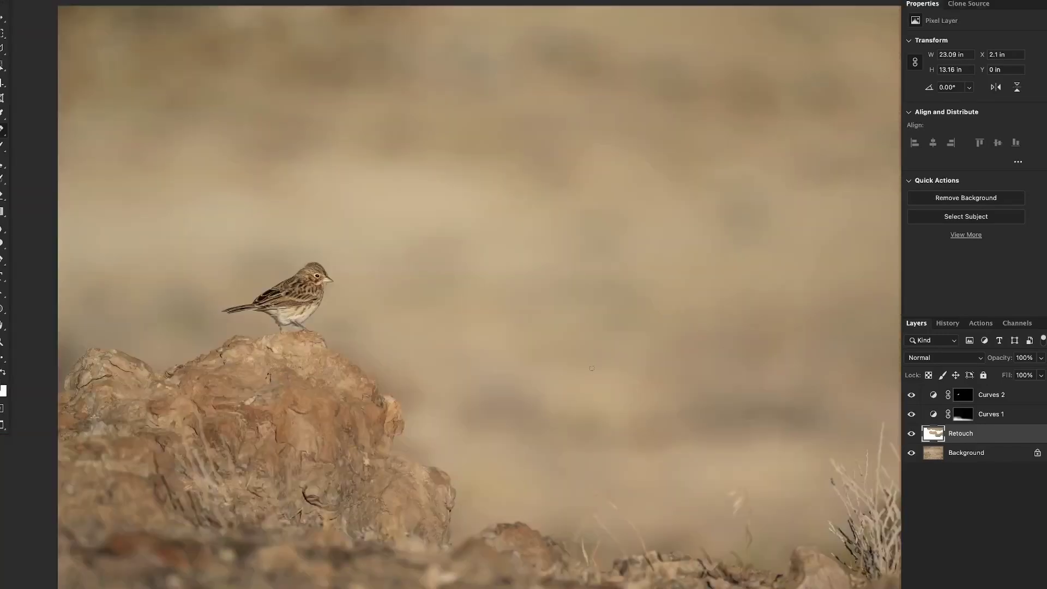
scroll(519, 383, "up", 1)
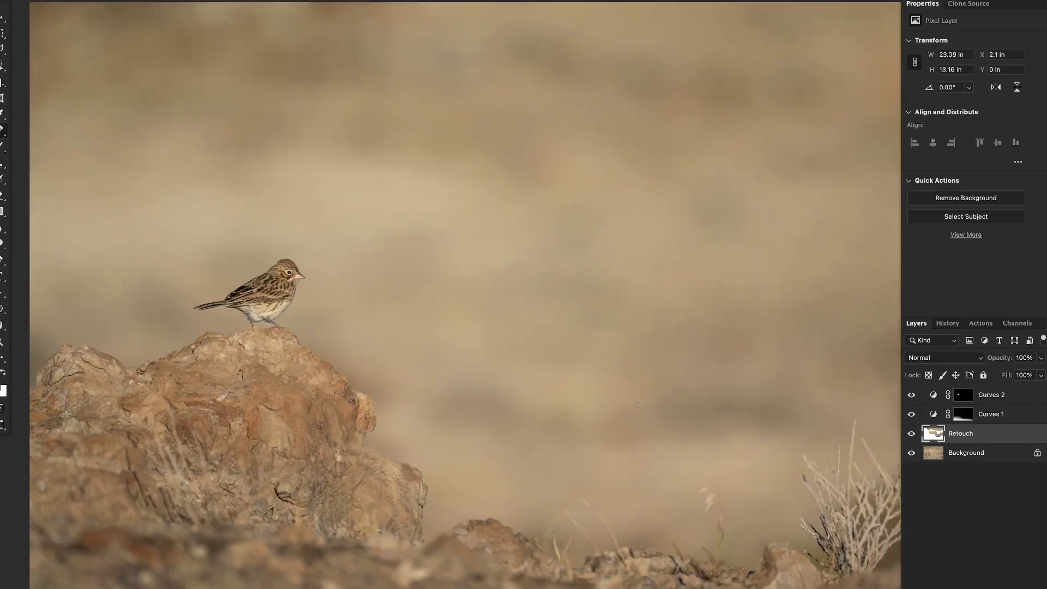
Save and close the edited bird photo, and switch back to Lightroom Classic.
key("ctrl+s")
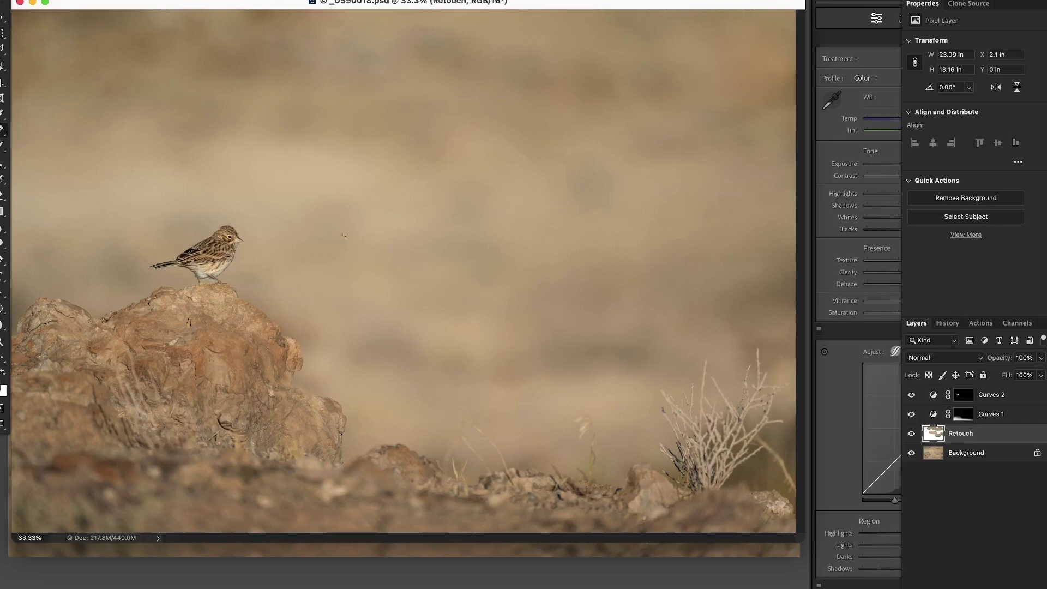
key("super+w")
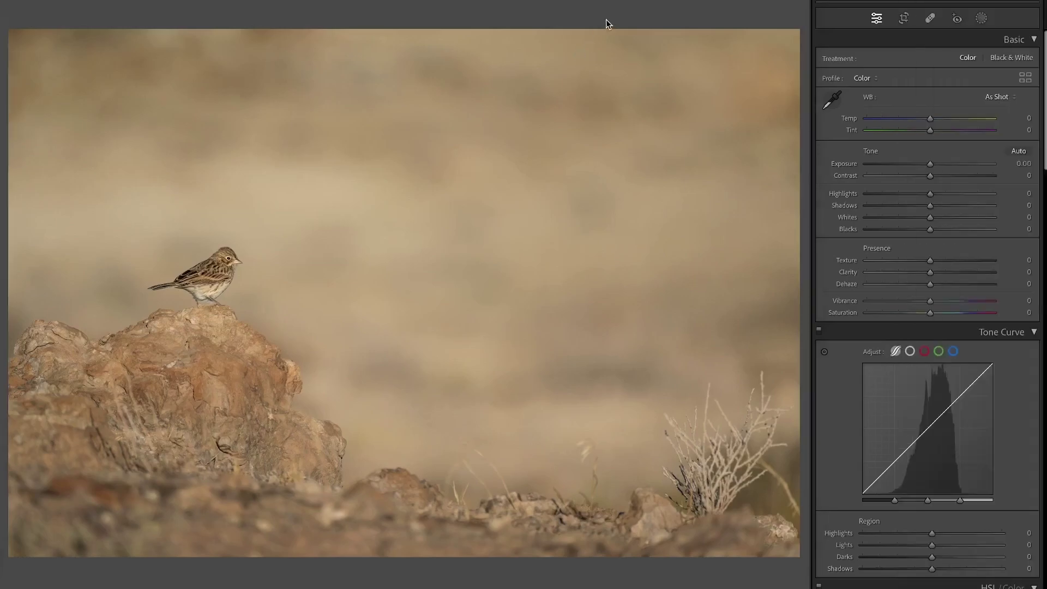
key("super+Tab")
Compare the edited PSD with the original _DS90018 NEF side by side, and view the edited version large.
key("Right")
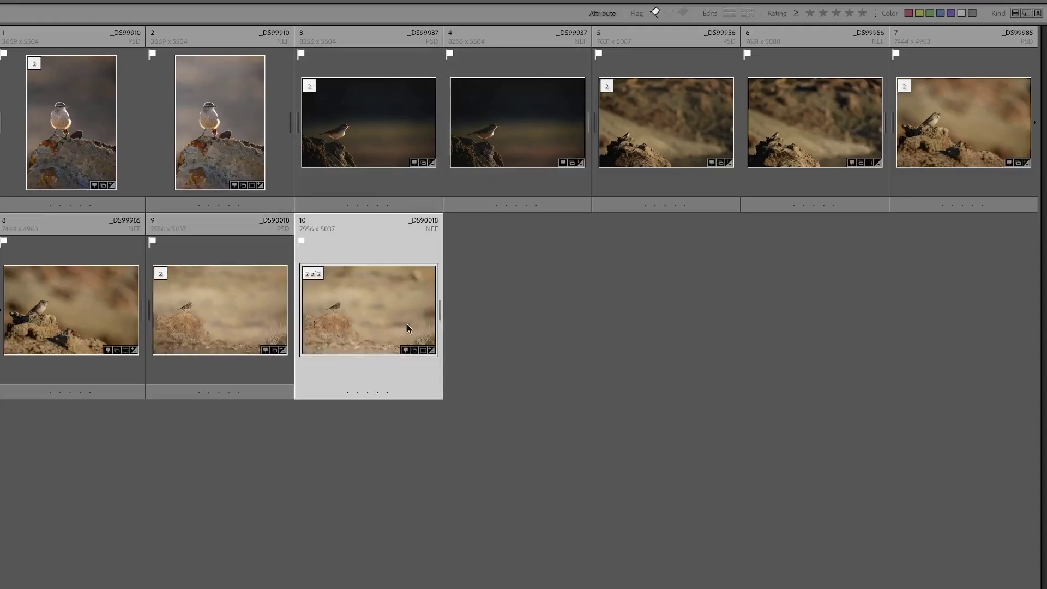
key("d")
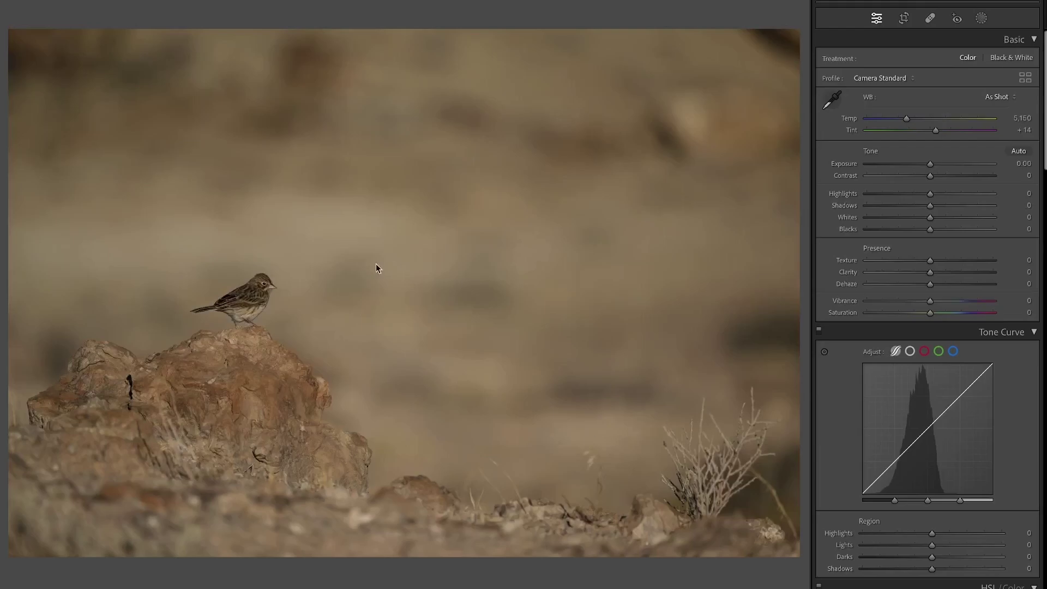
key("g")
left_click(247, 322, "ctrl")
key("c")
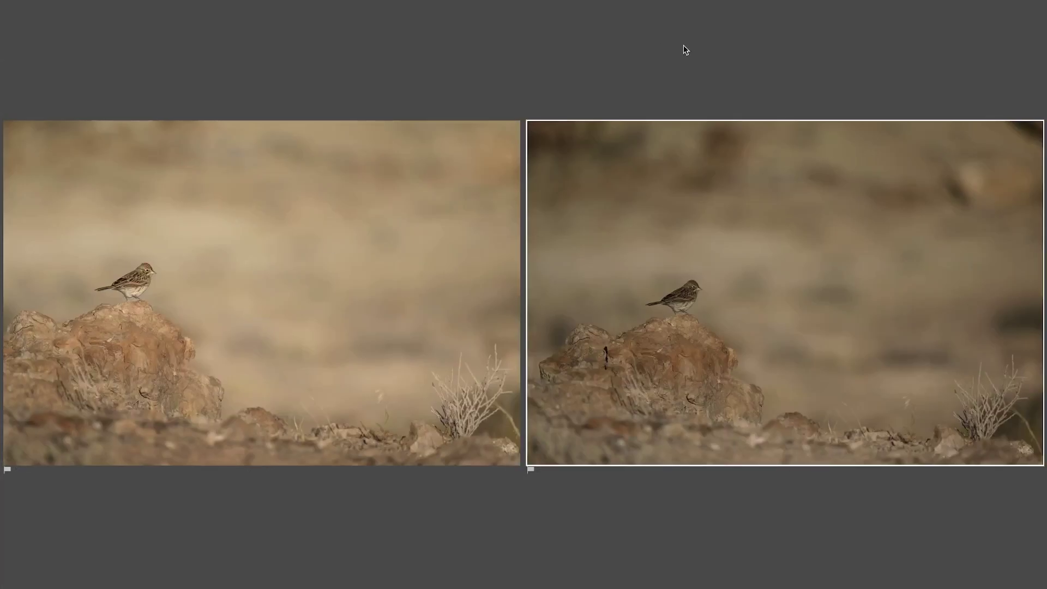
key("e")
key("Left")
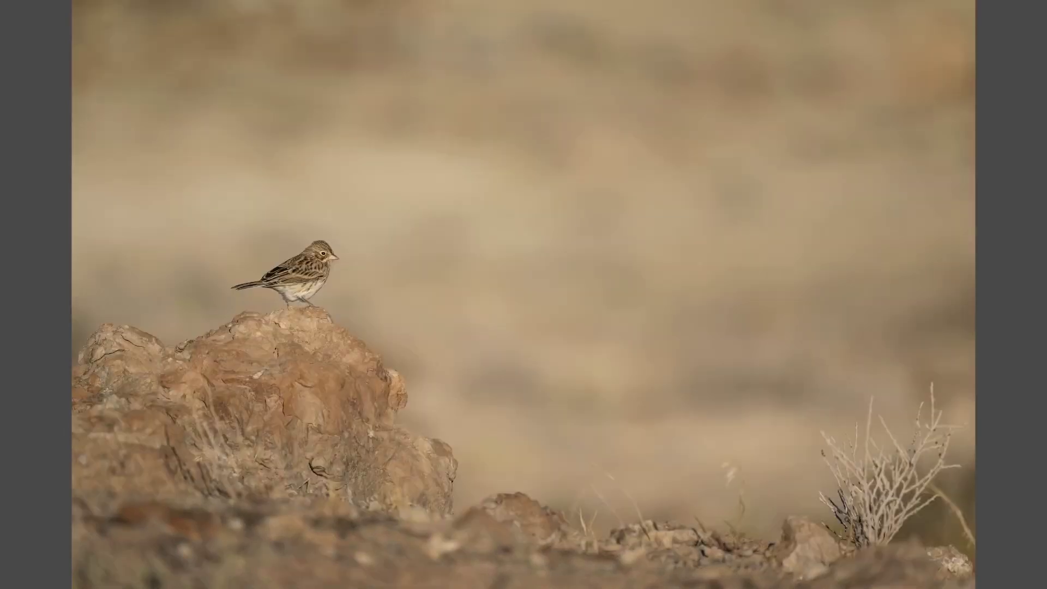